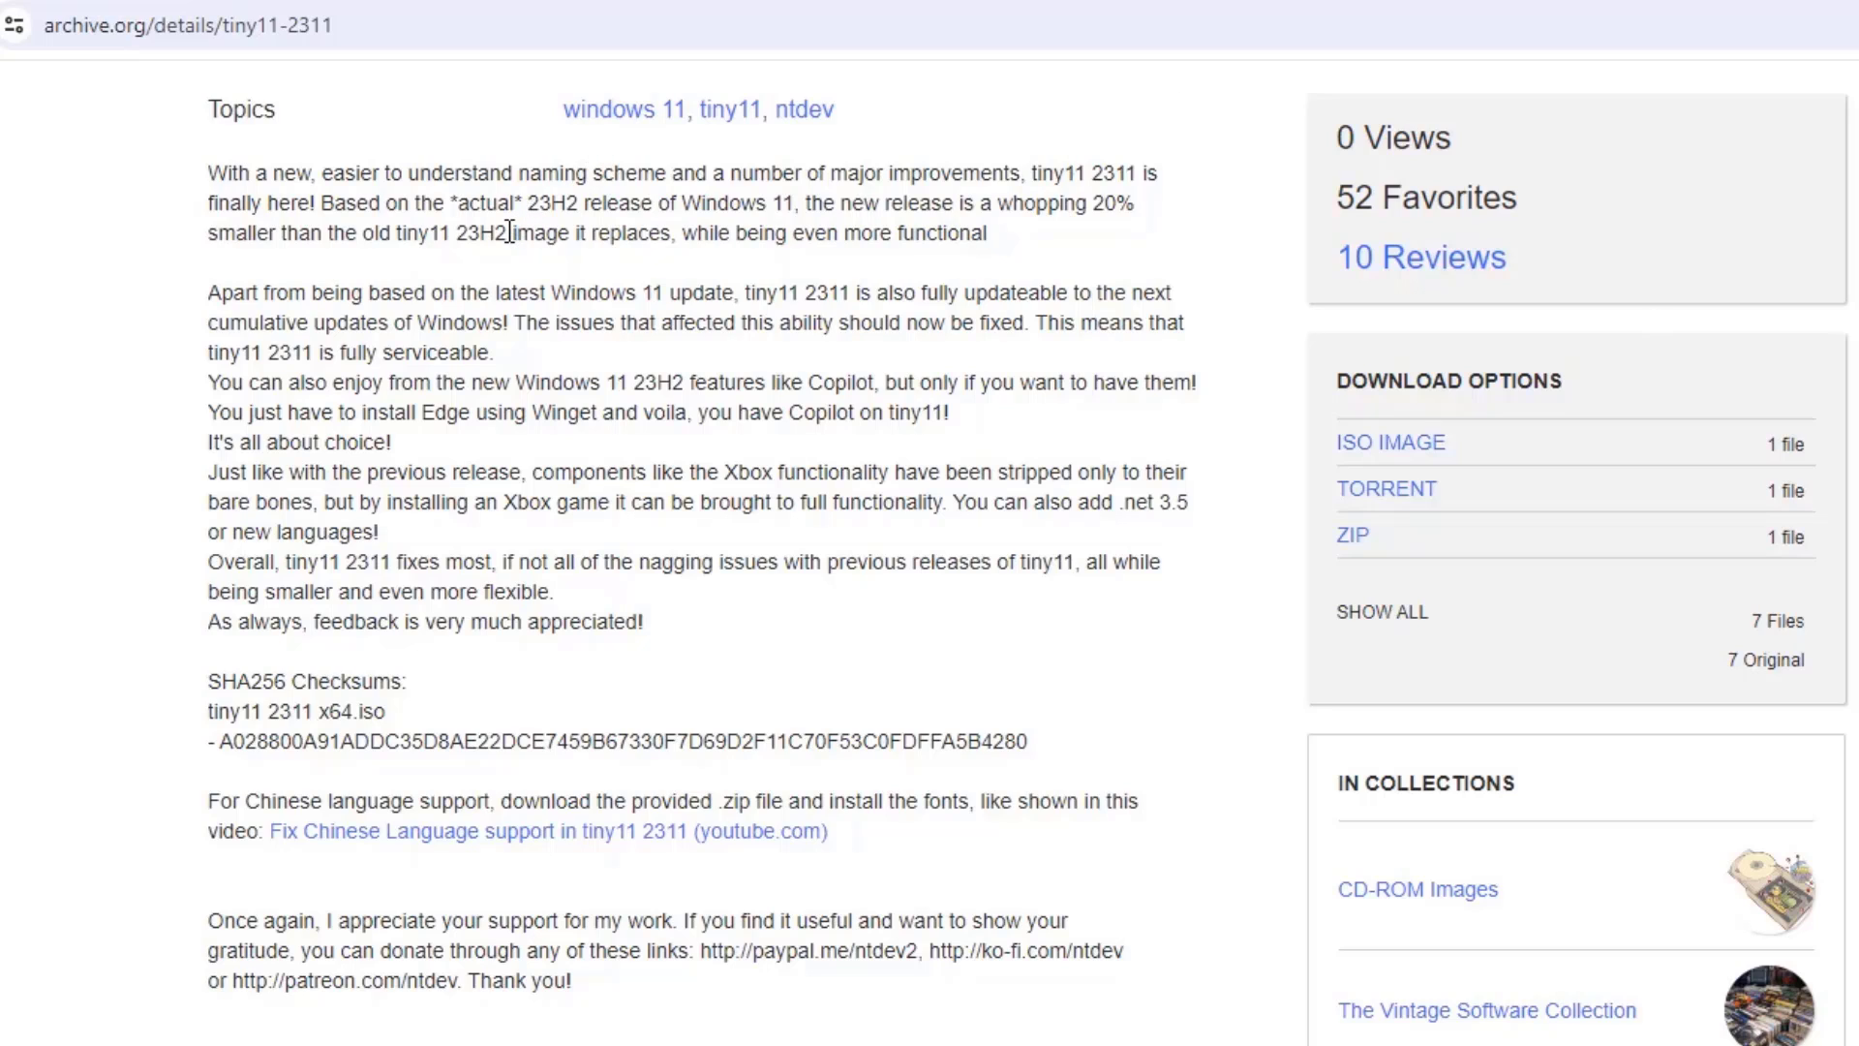
# Step: Download the tiny11 2311 x64 ISO image from the tiny11-2311 Internet Archive page
pyautogui.moveTo(509, 232); pyautogui.dragTo(398, 230)
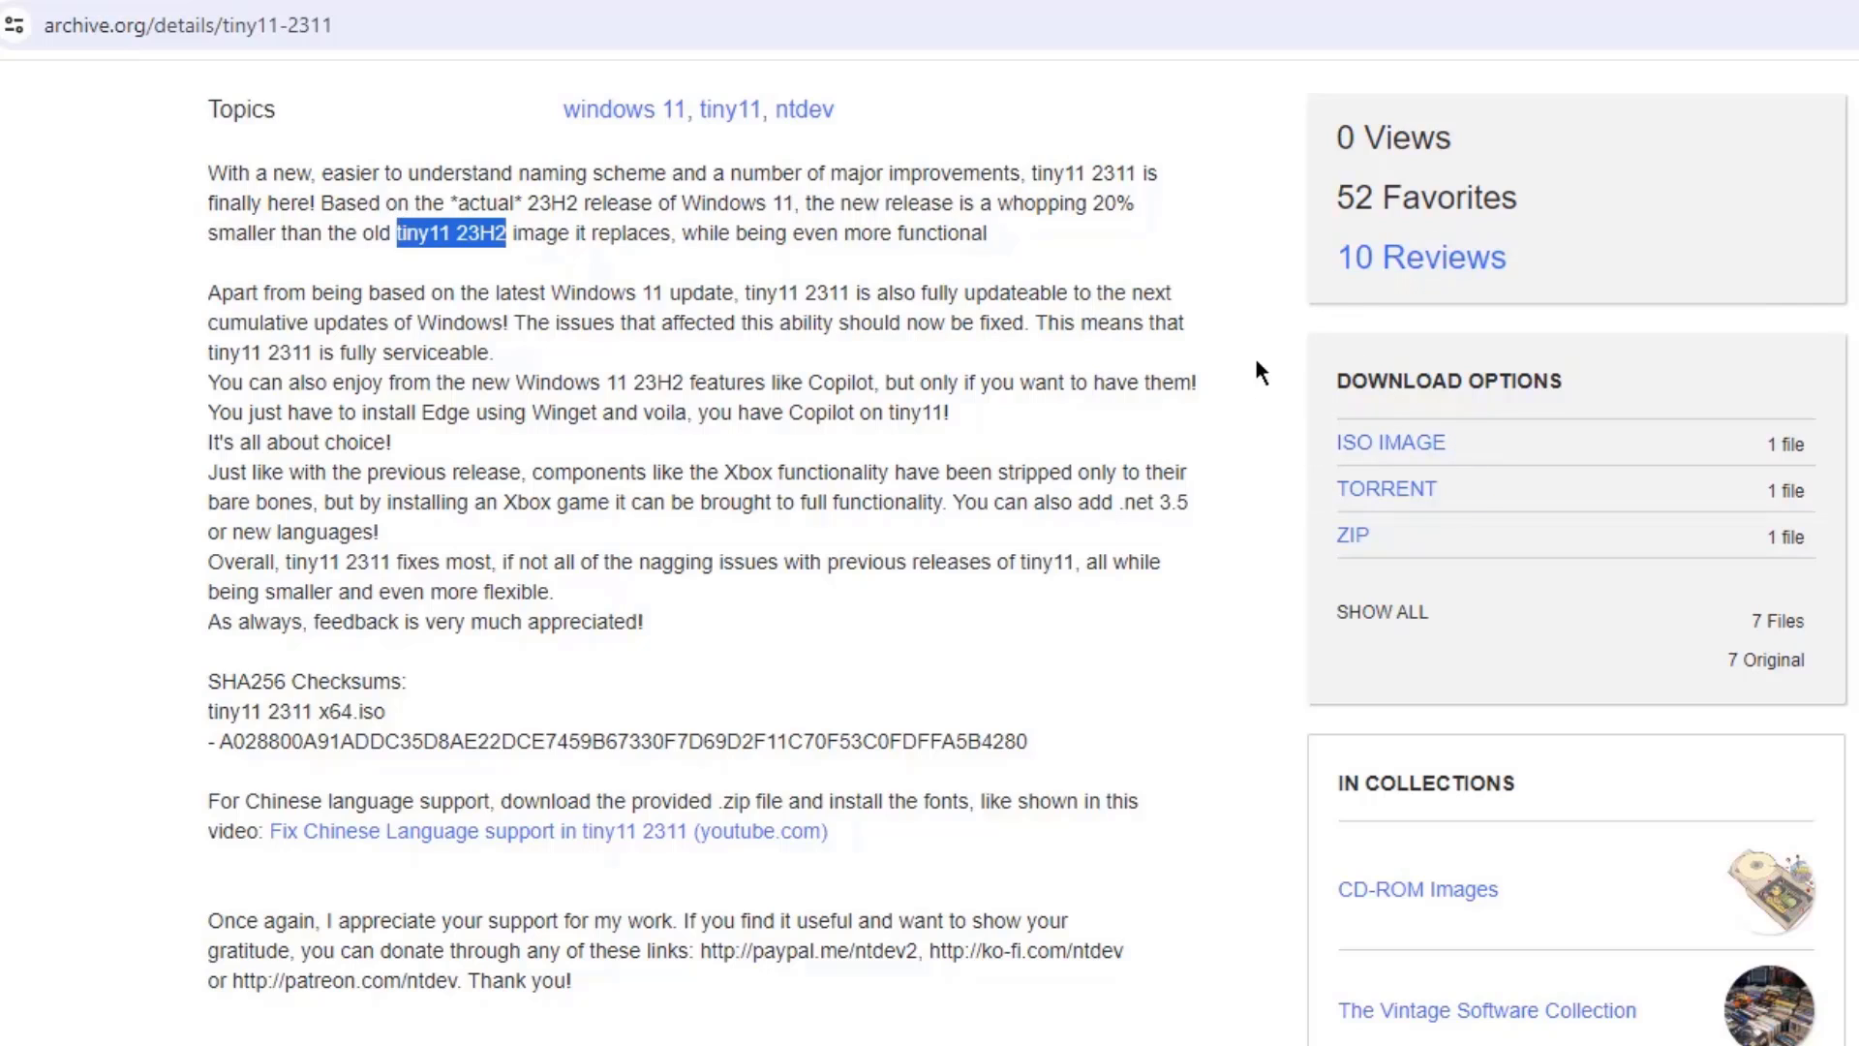
pyautogui.click(1394, 442)
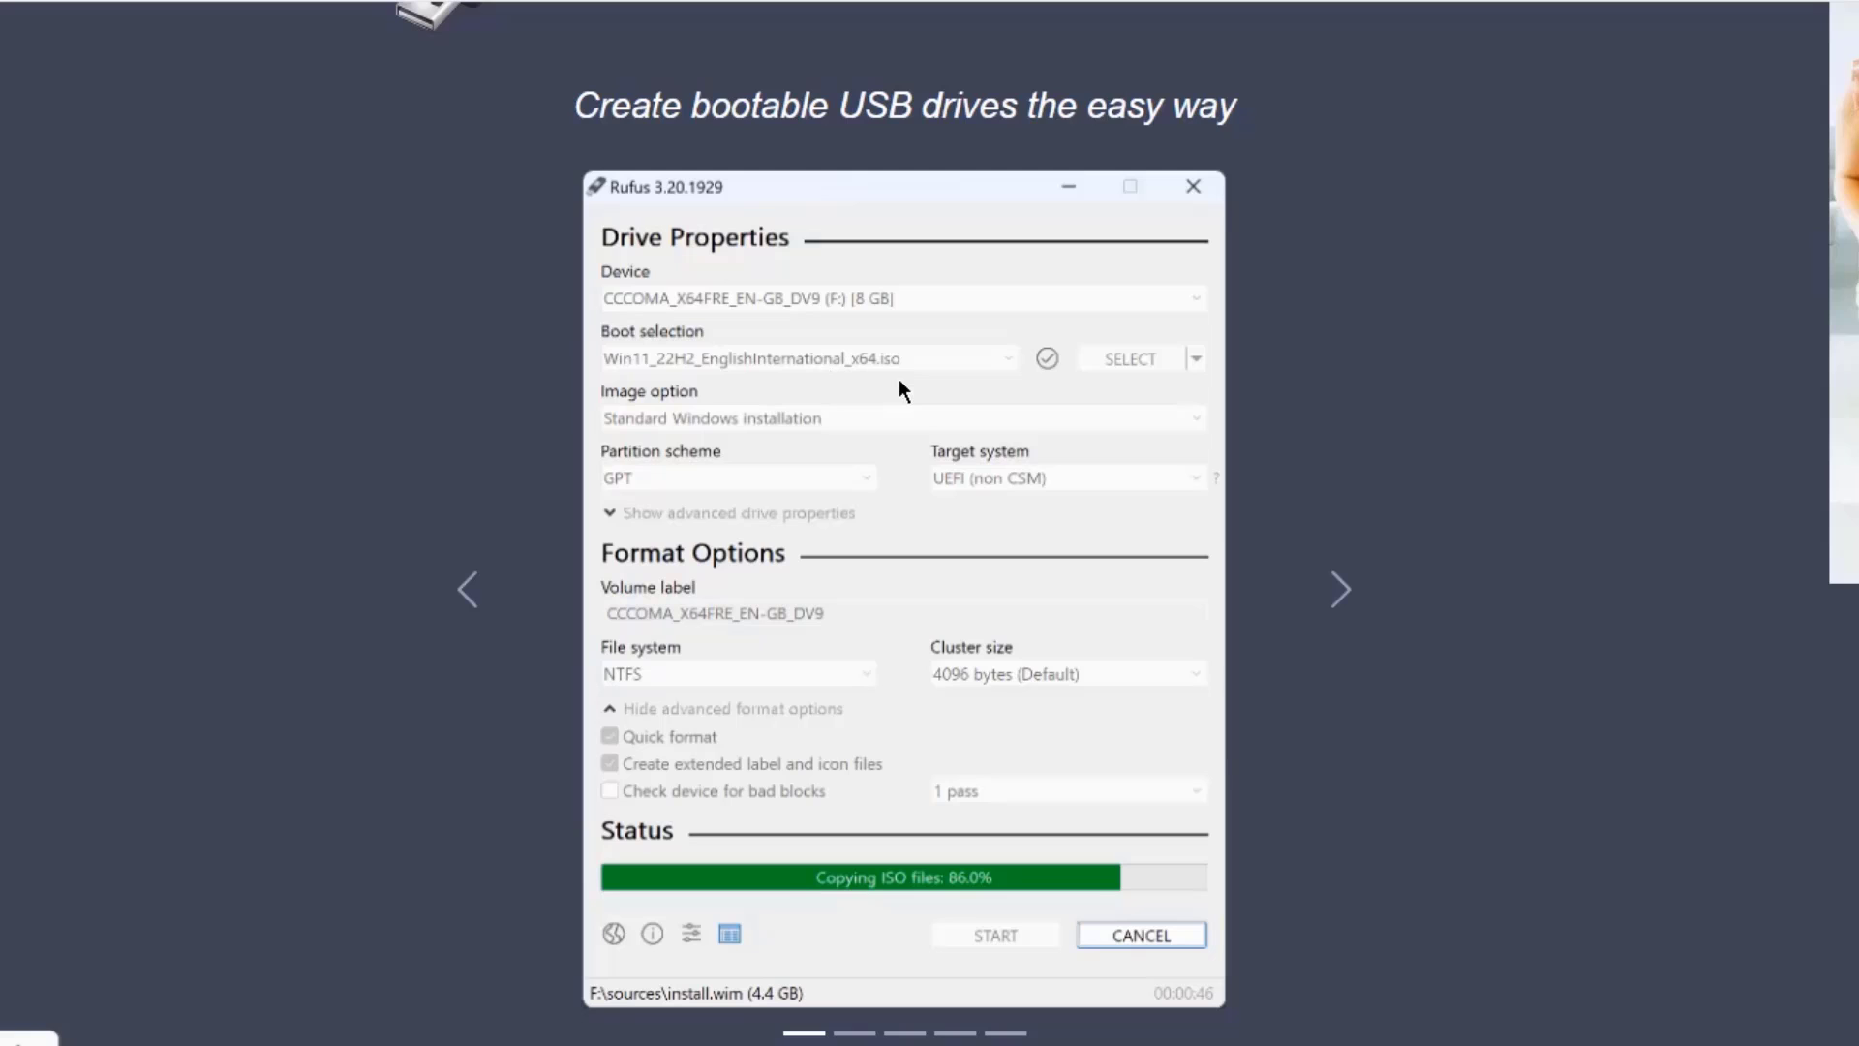
# Step: Download rufus-4.3.exe from the Latest releases table on the Rufus website
pyautogui.scroll(-10, 887, 362)
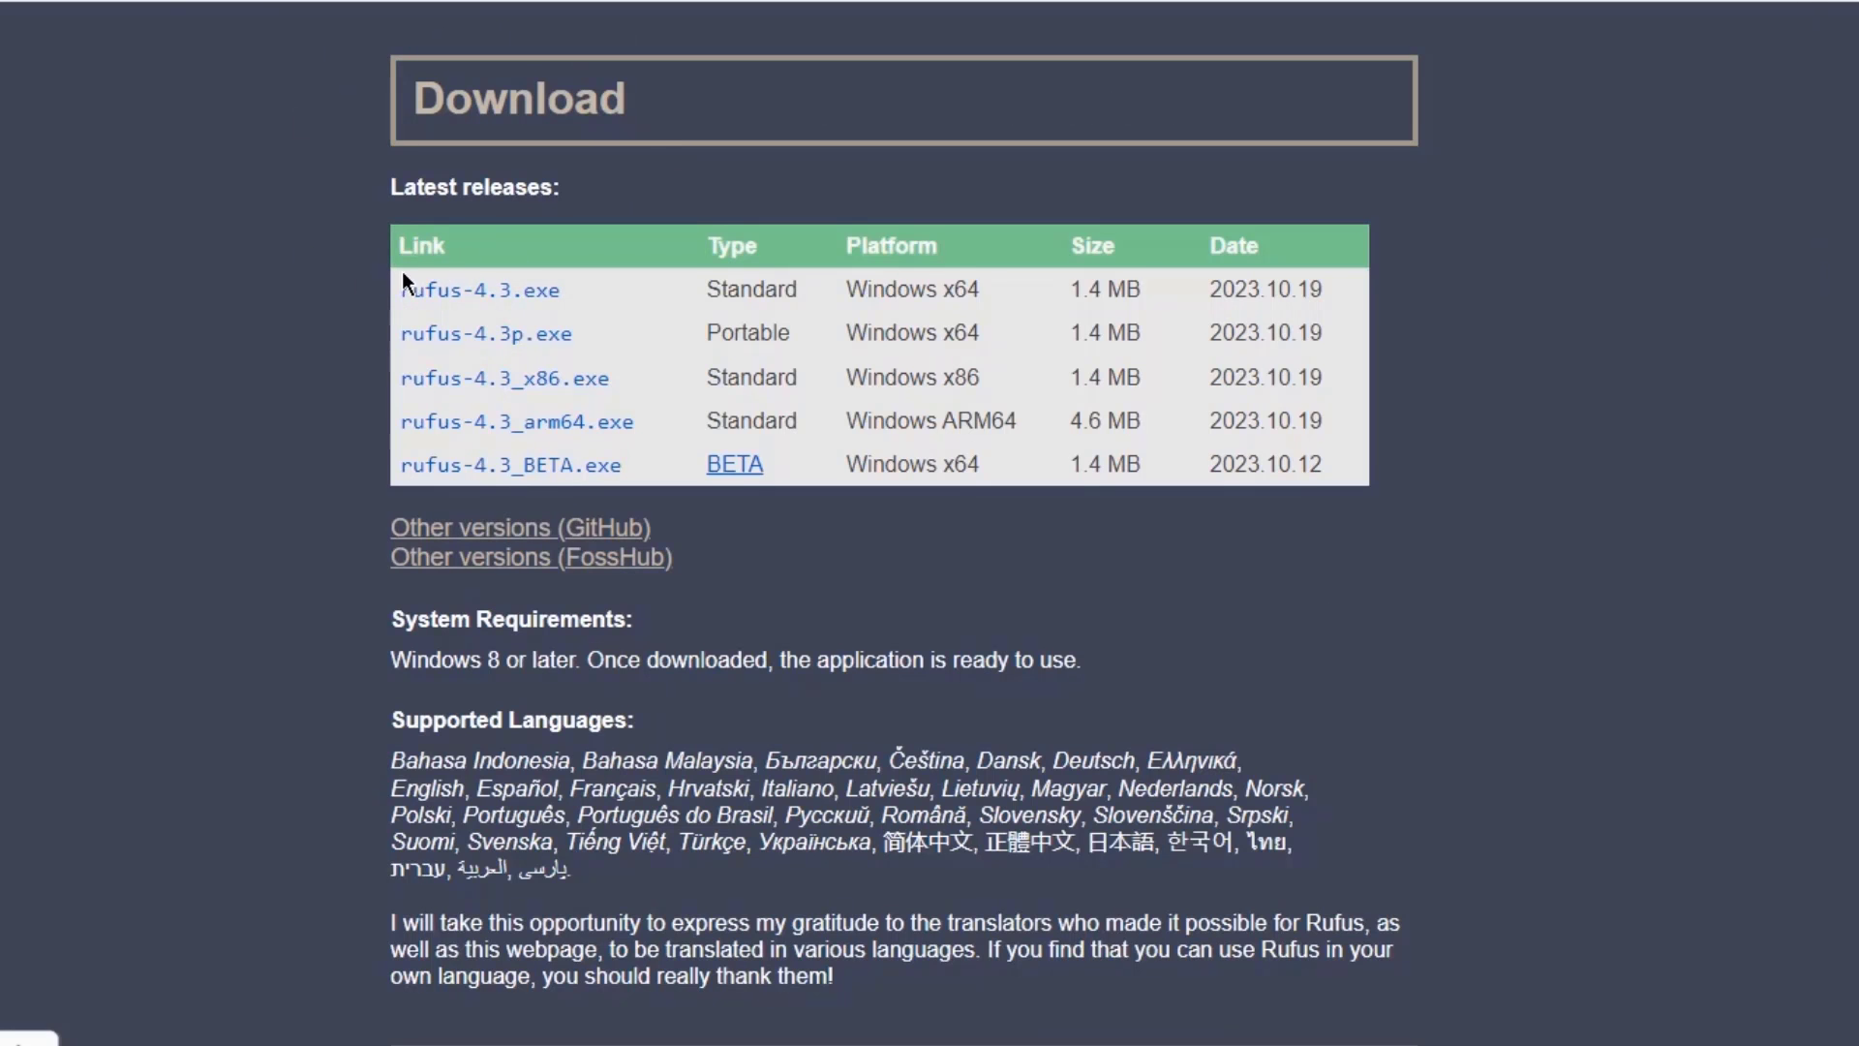
pyautogui.click(536, 299)
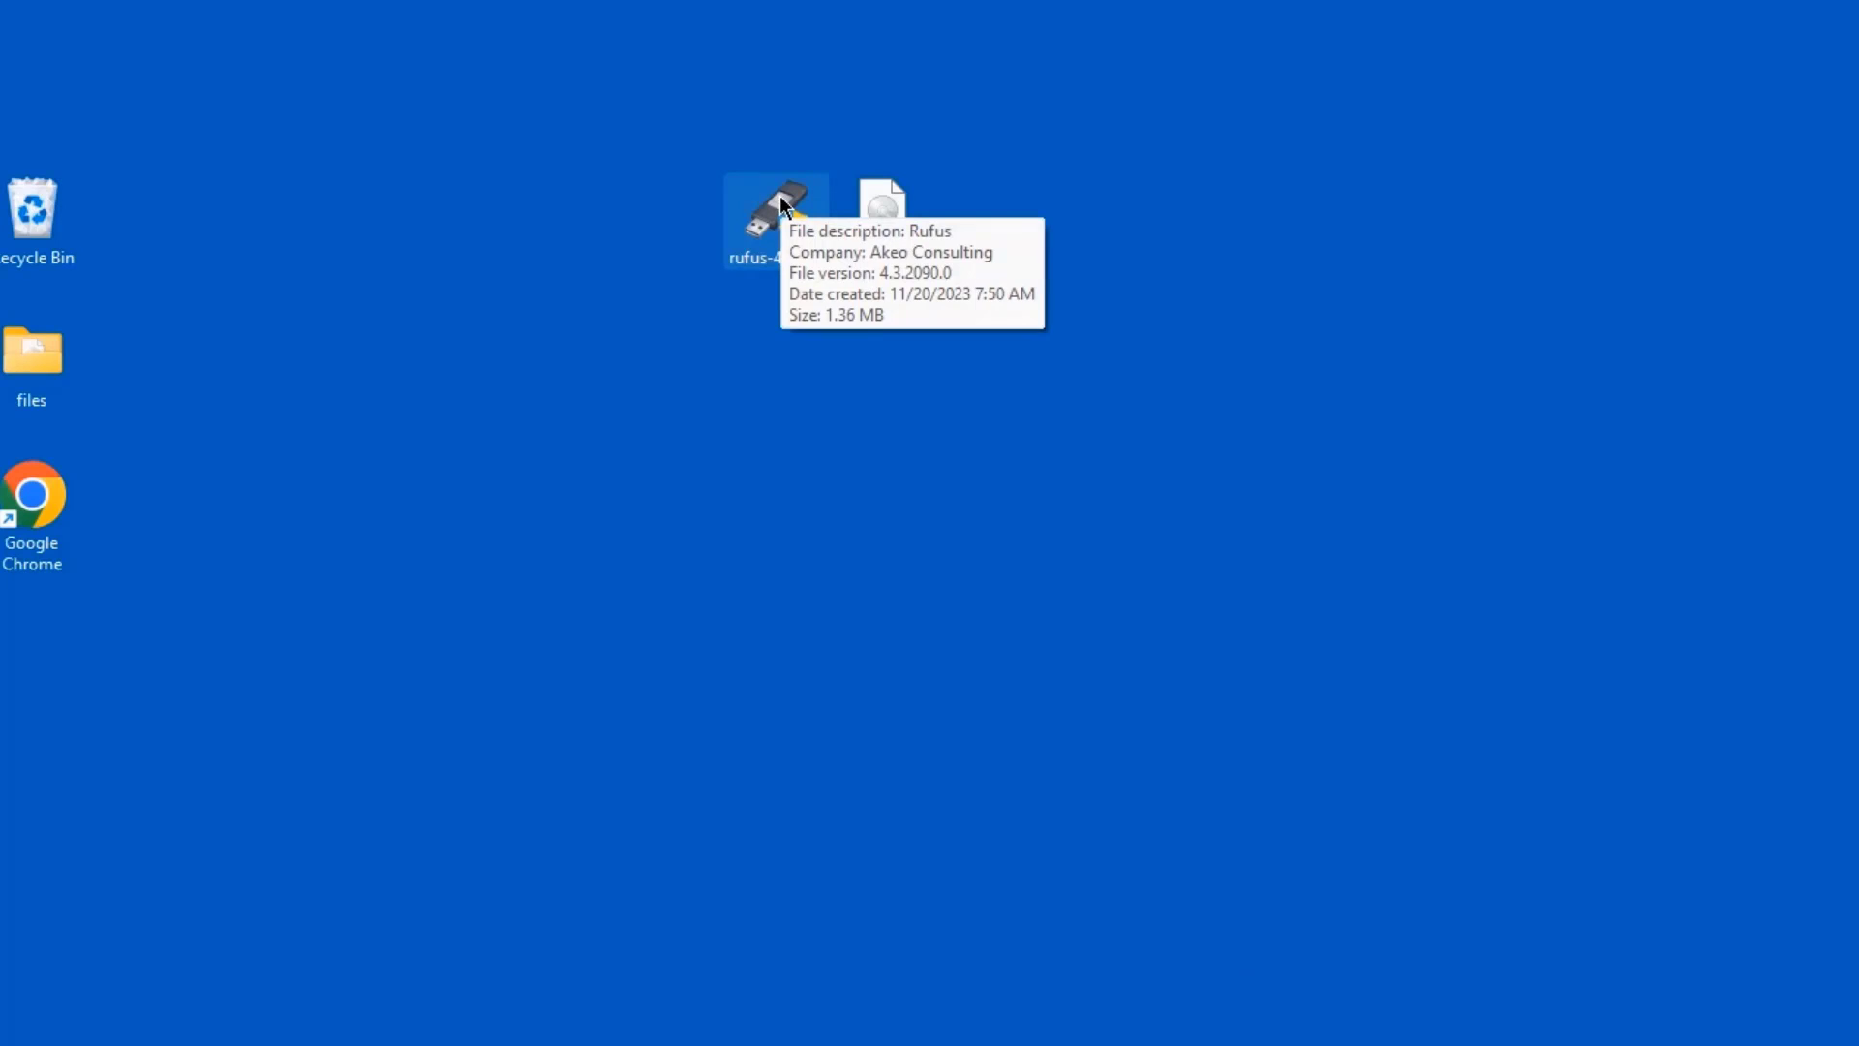
# Step: Launch Rufus and load tiny11 2311 x64.iso as the boot image
pyautogui.click(780, 196)
pyautogui.doubleClick(780, 196)
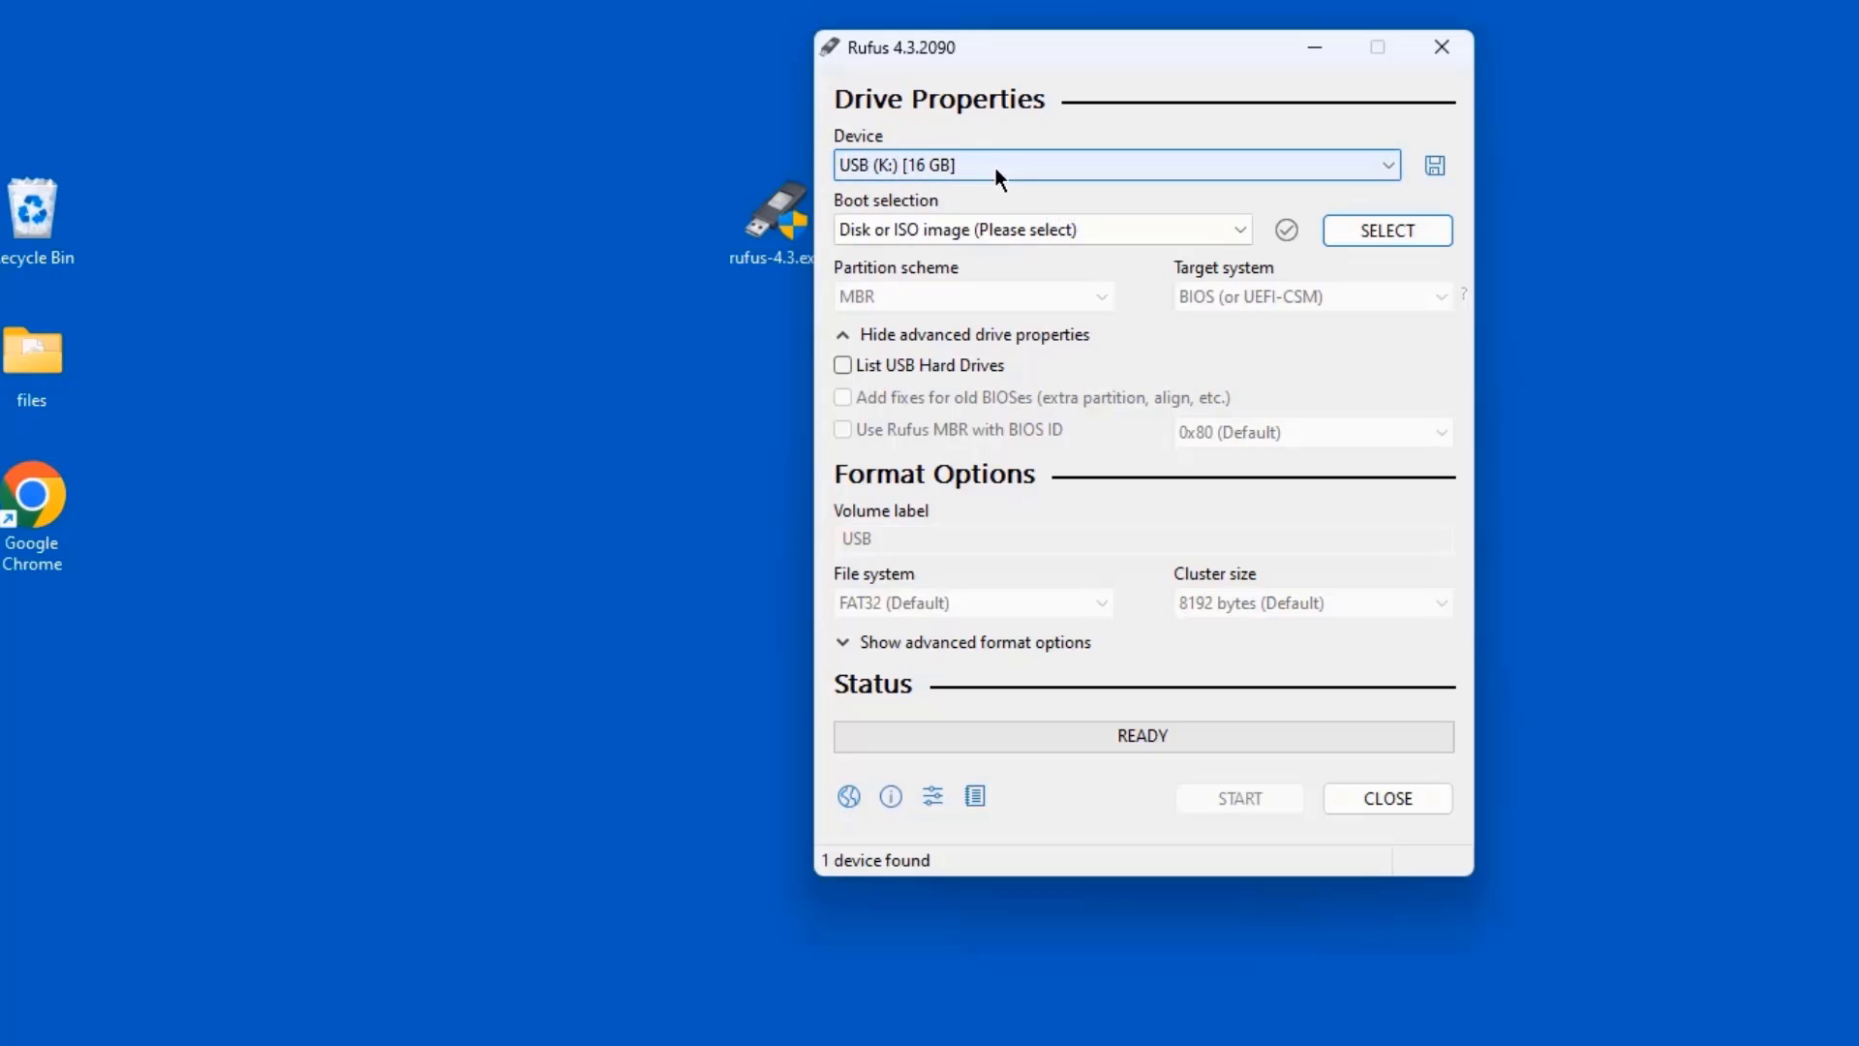
pyautogui.click(1352, 230)
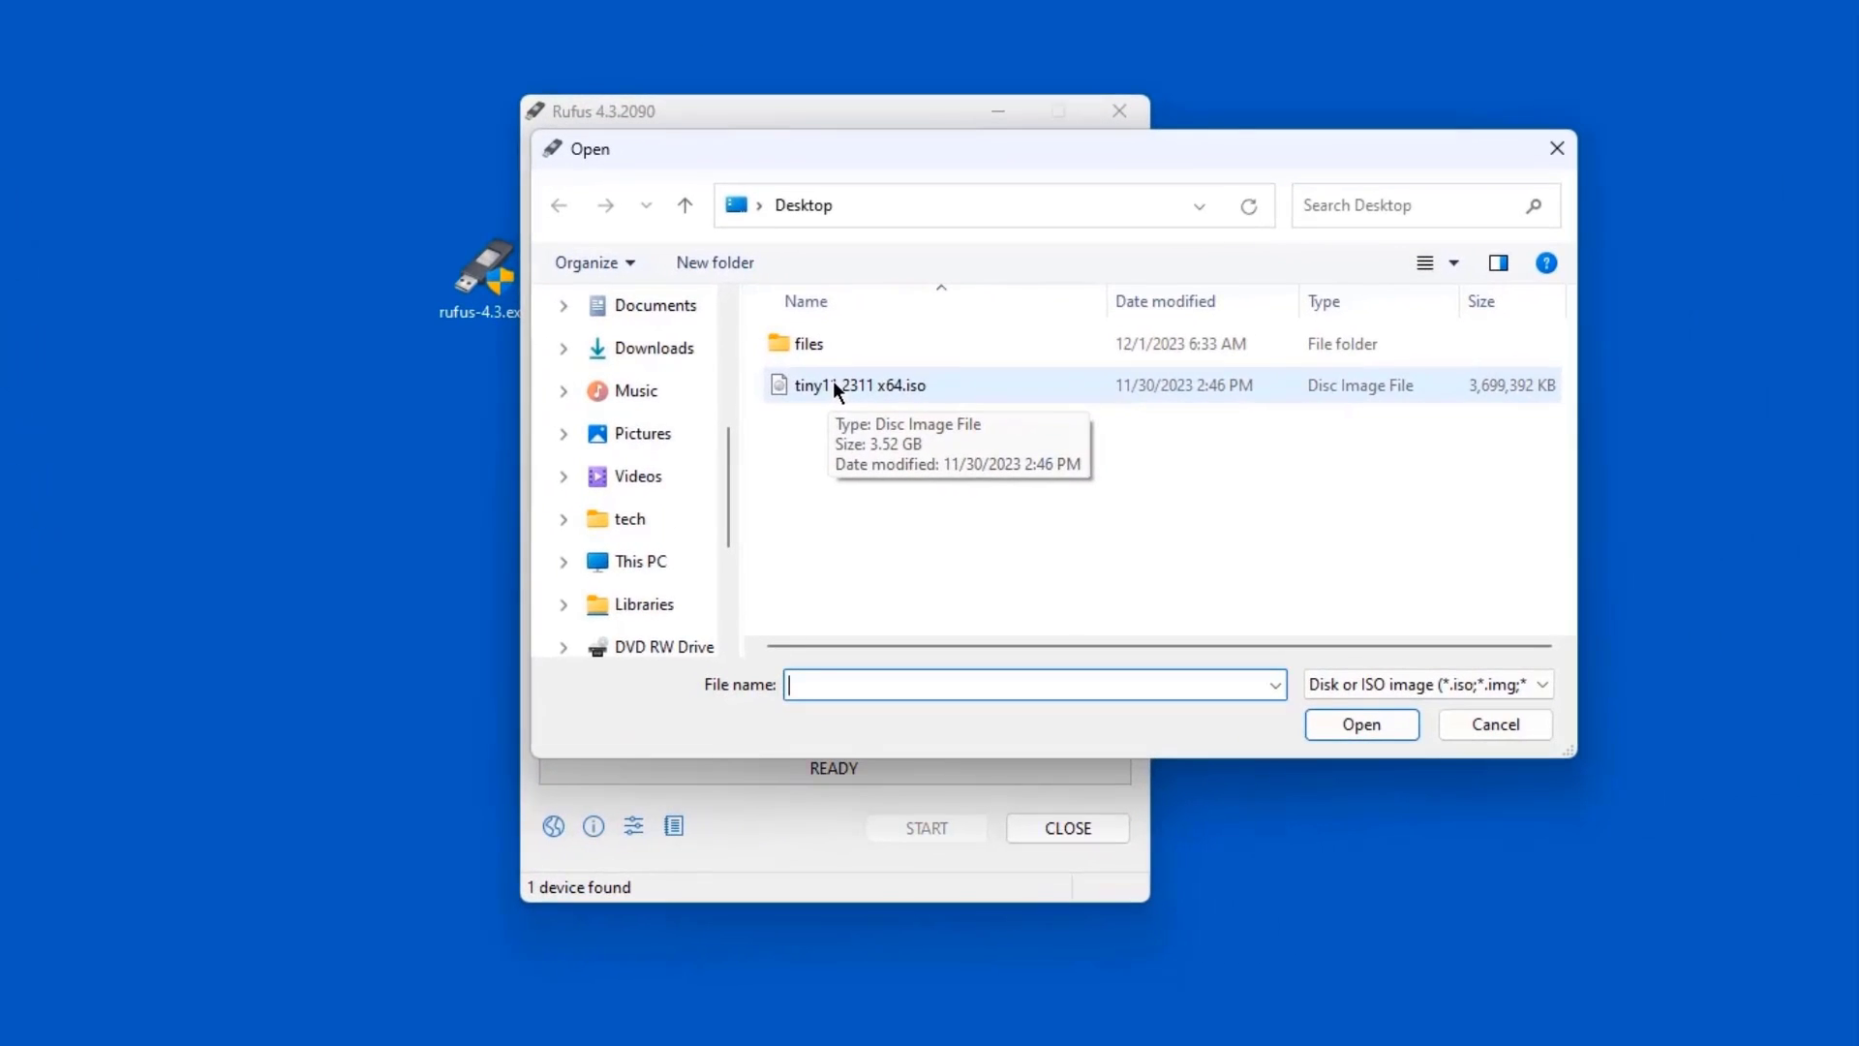
pyautogui.click(1119, 339)
pyautogui.click(1409, 726)
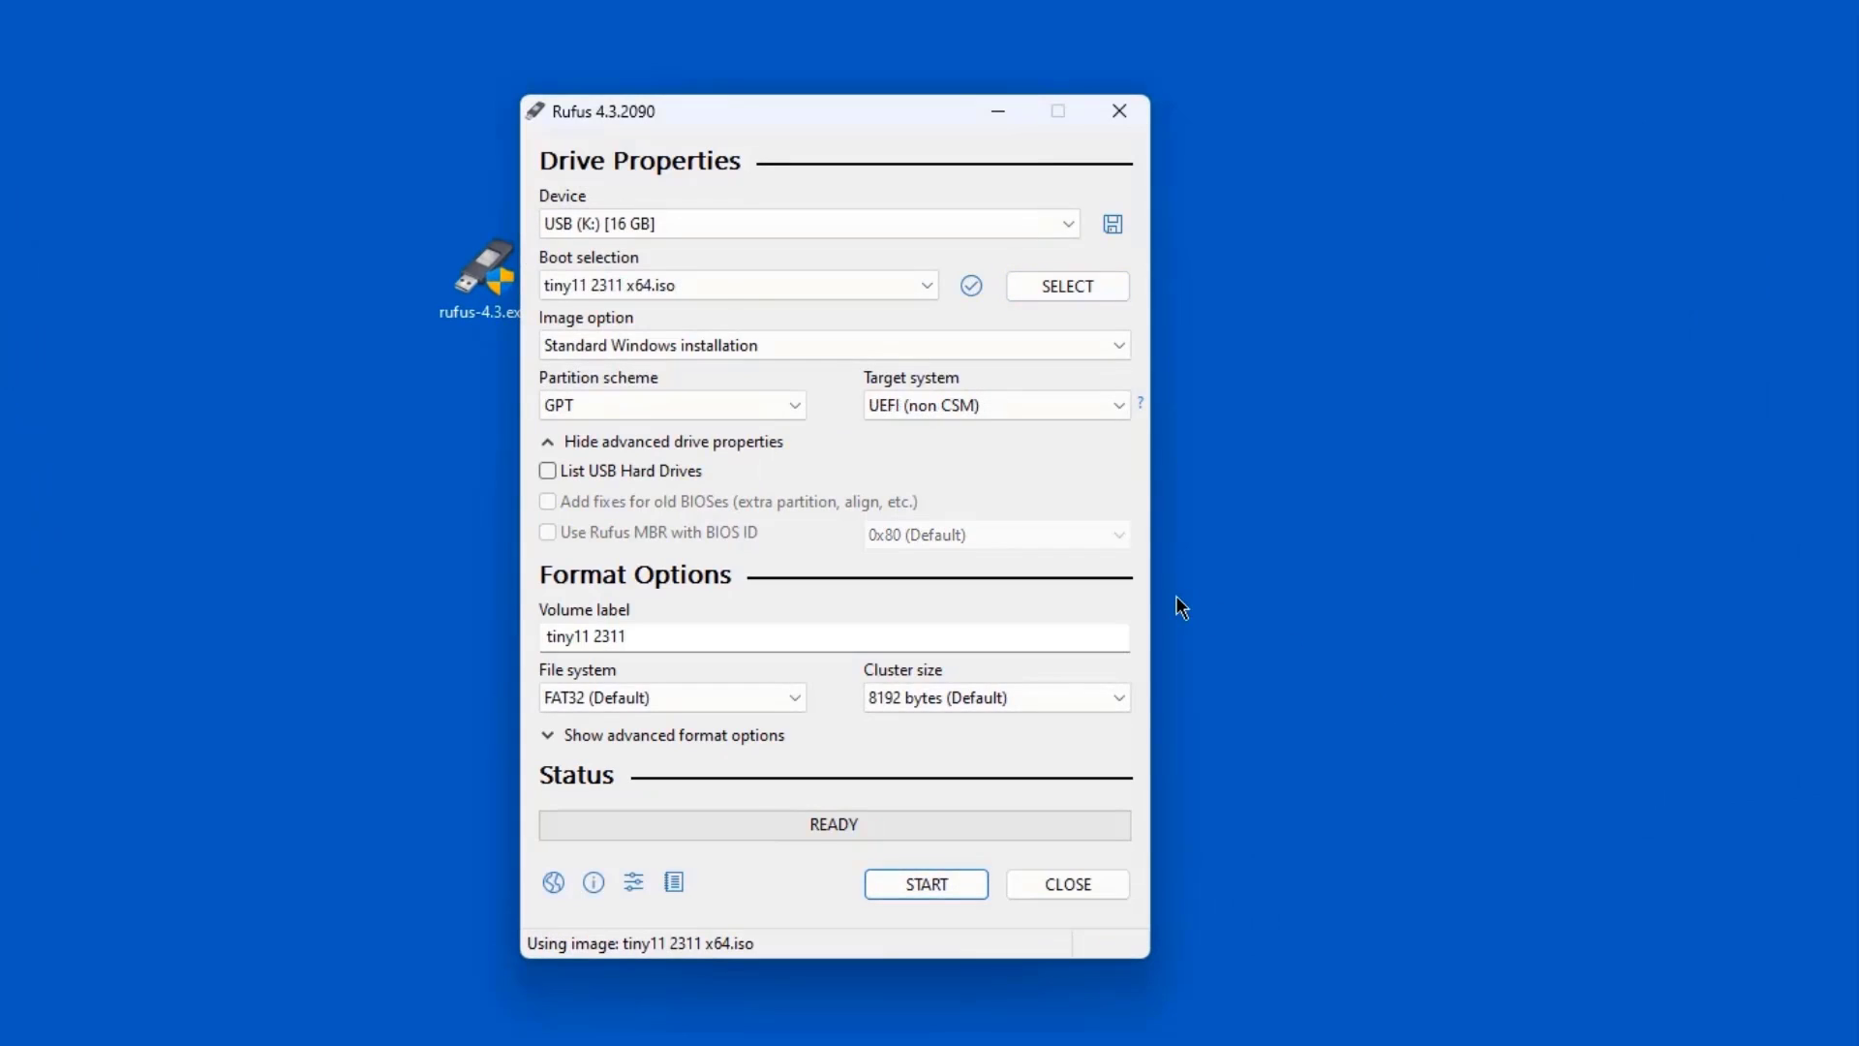
# Step: Start writing the image to the 16 GB USB drive, accepting both confirmation dialogs
pyautogui.click(943, 879)
pyautogui.click(997, 699)
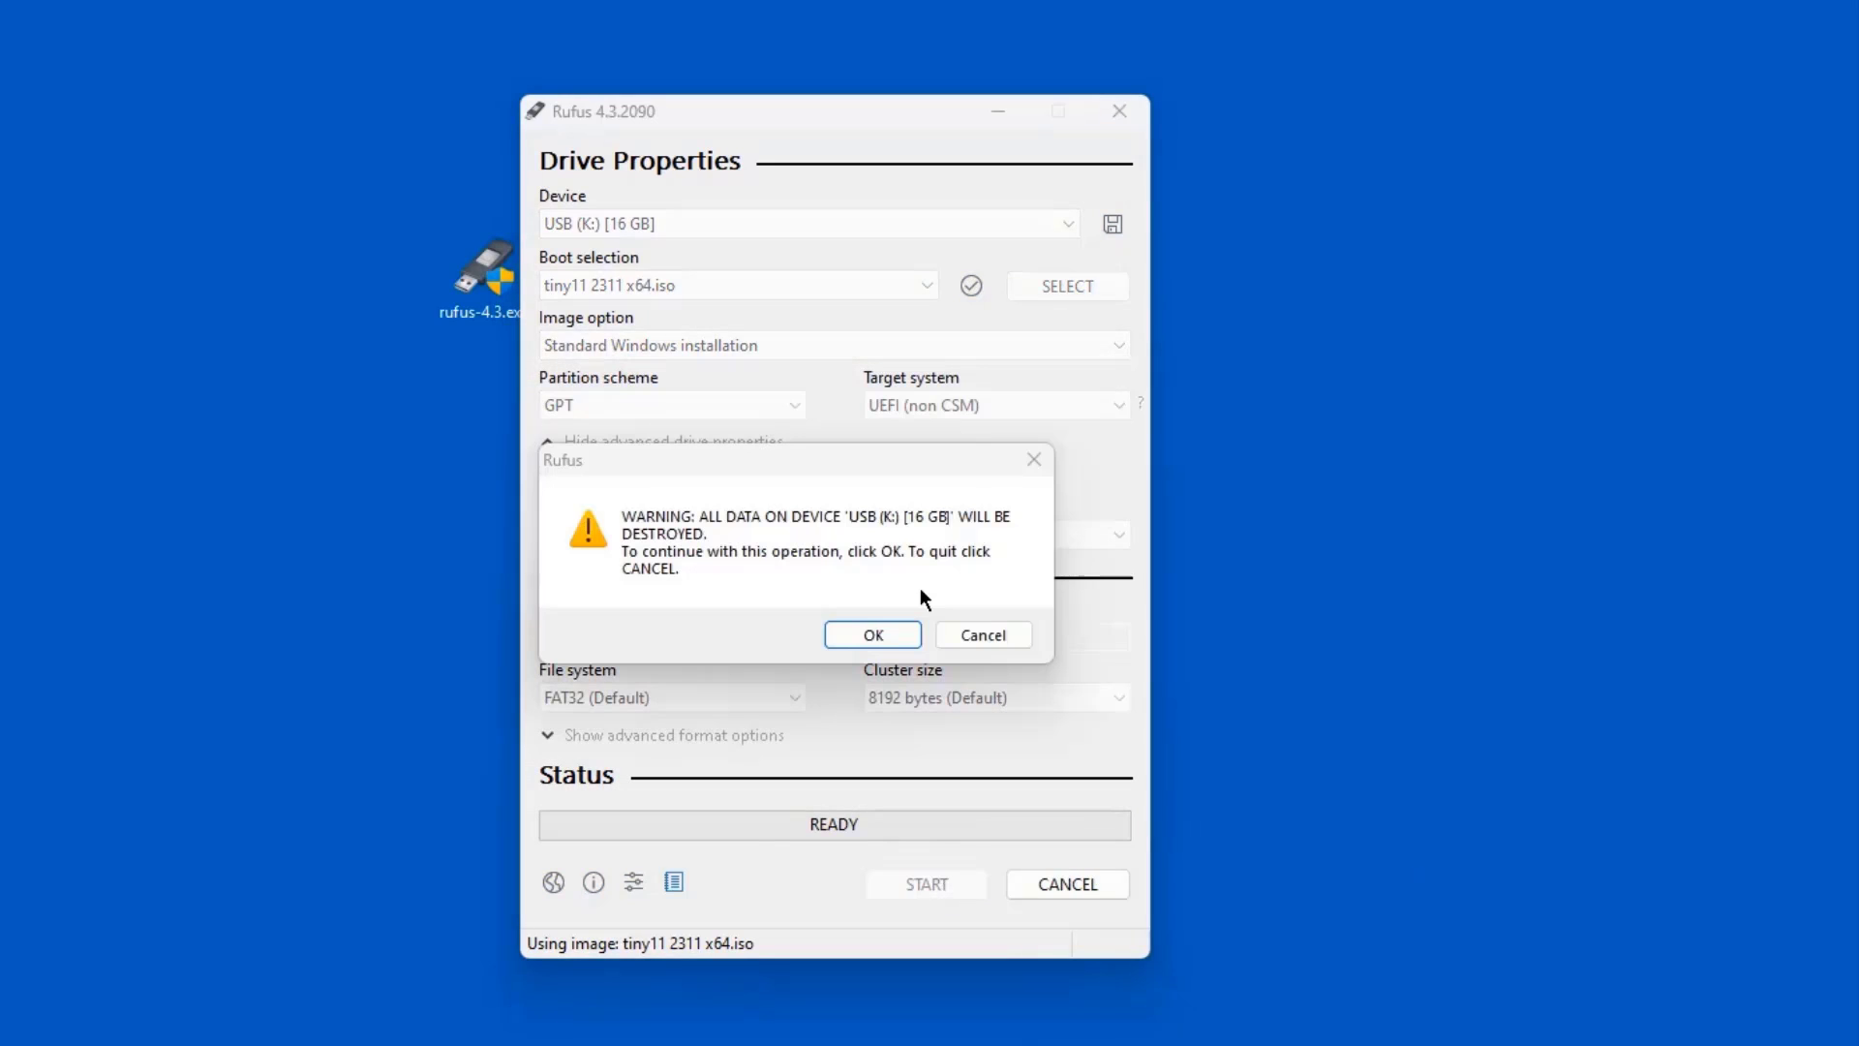
pyautogui.click(891, 636)
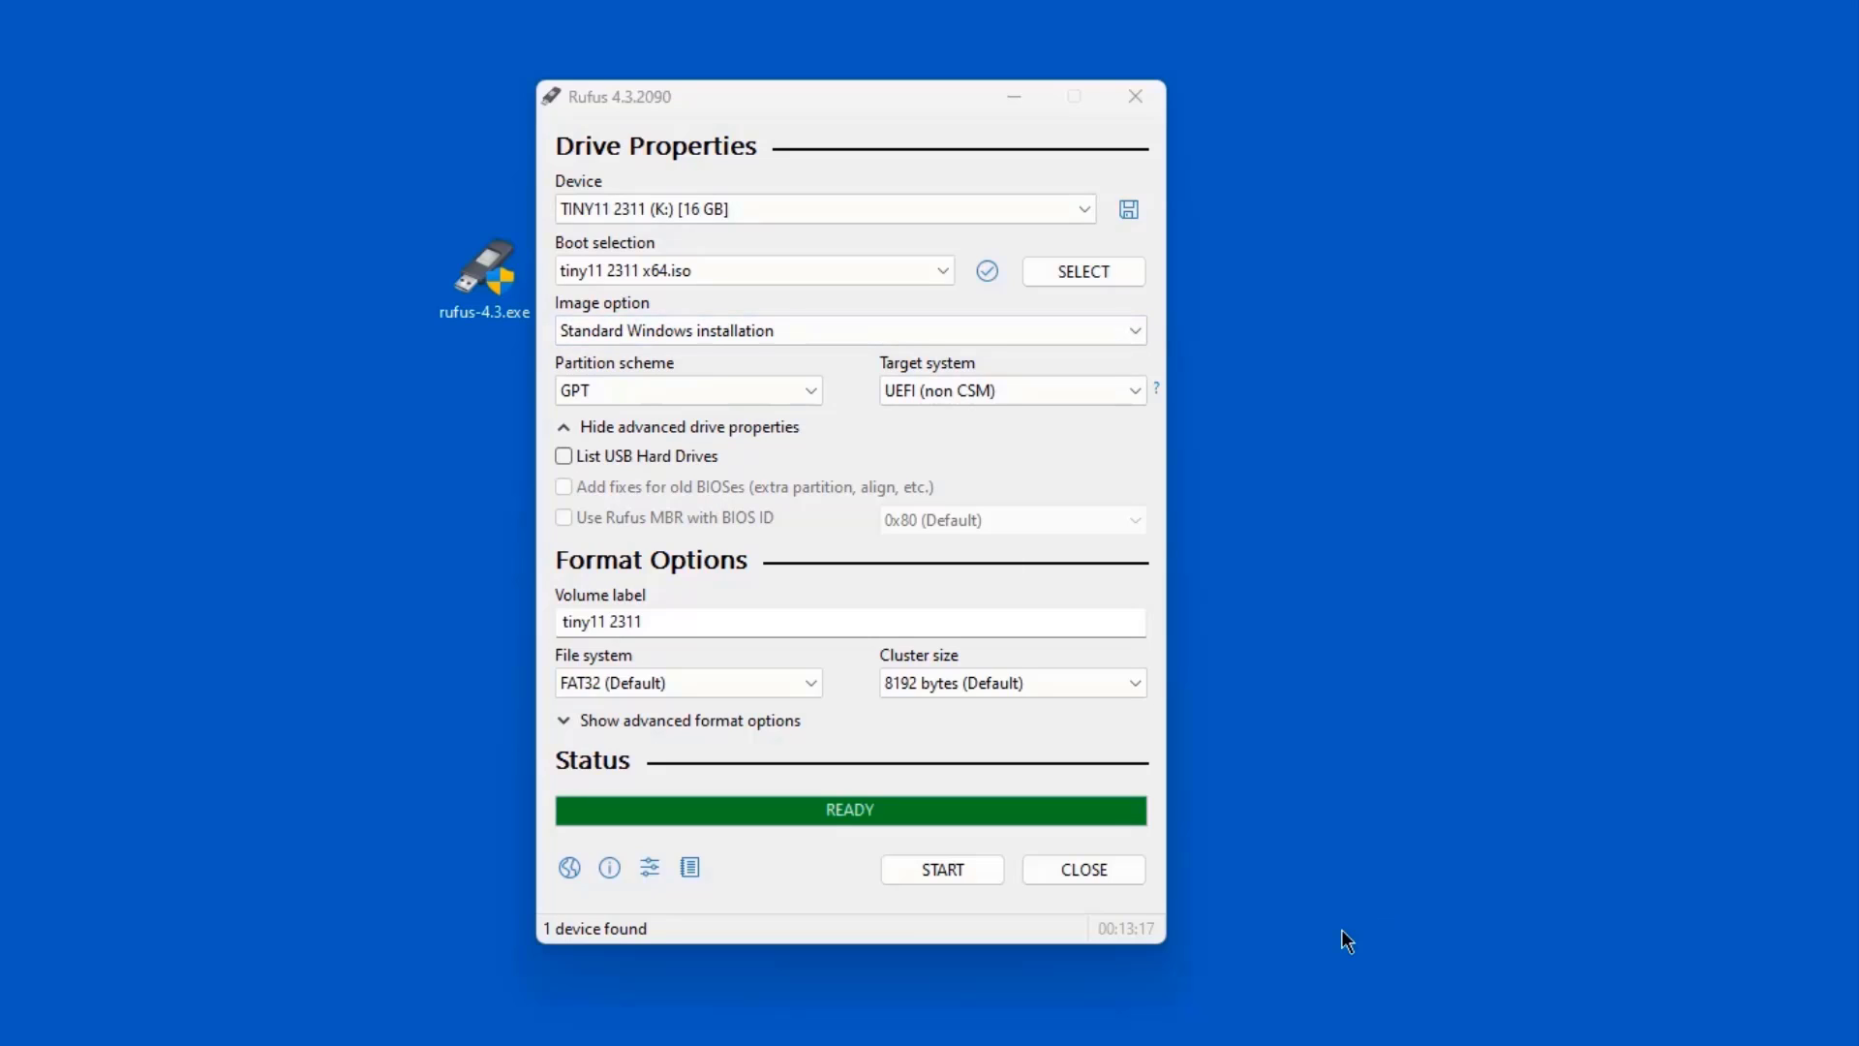
# Step: Close Rufus, verify Secure Boot is Off in BIOS, and boot from USB HDD
pyautogui.click(1062, 871)
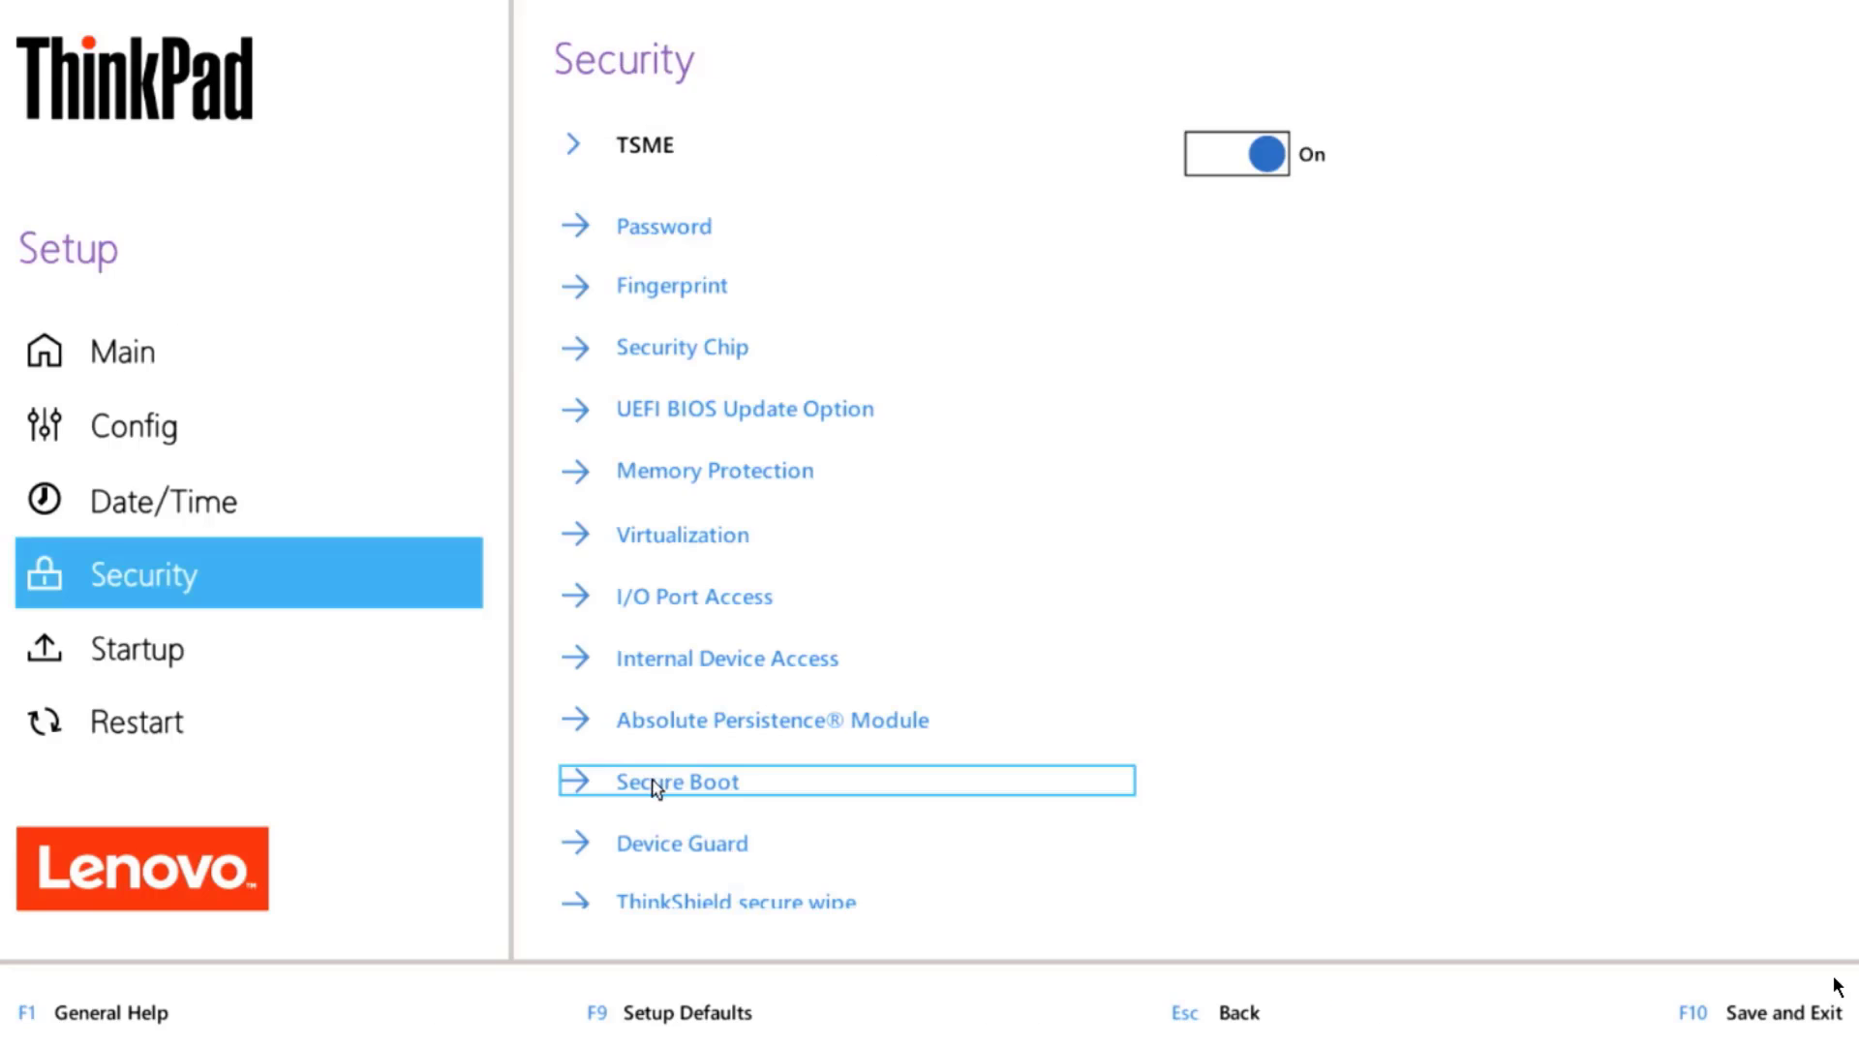
pyautogui.click(656, 784)
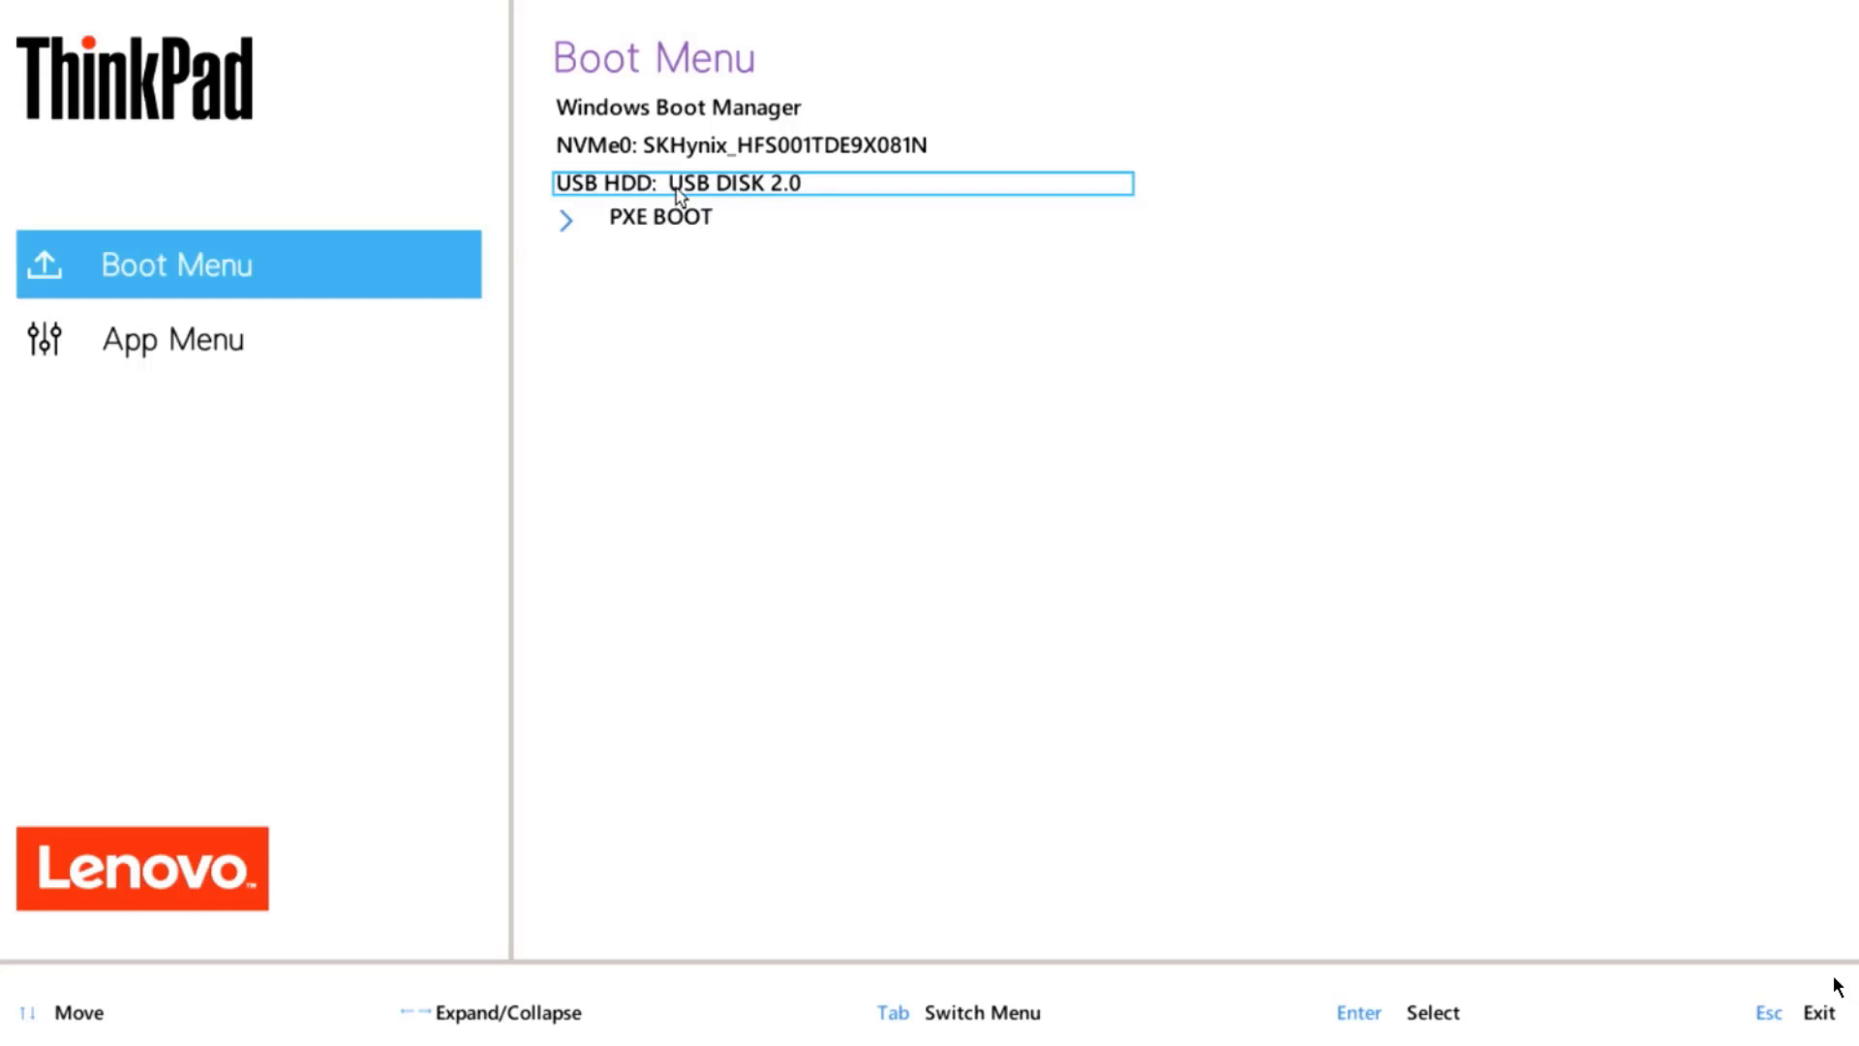
pyautogui.click(678, 189)
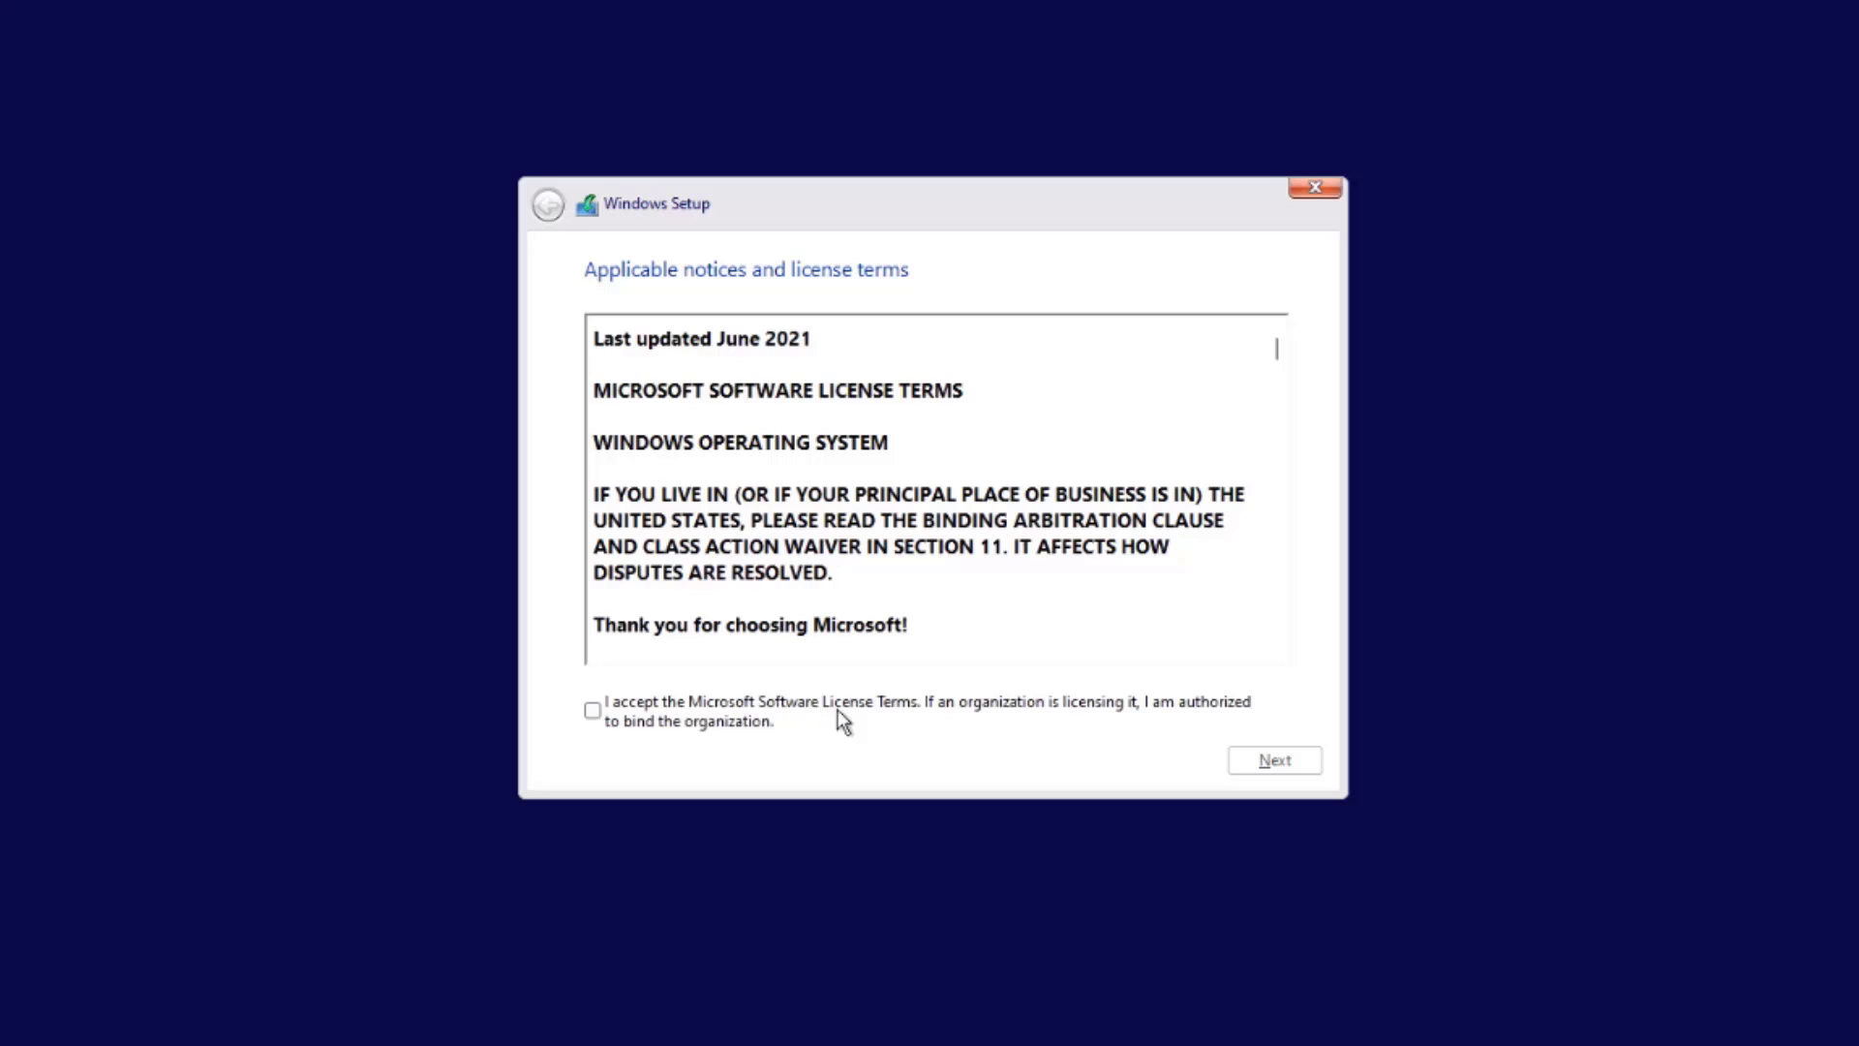
# Step: Accept the Microsoft license terms and choose a Custom installation
pyautogui.click(598, 711)
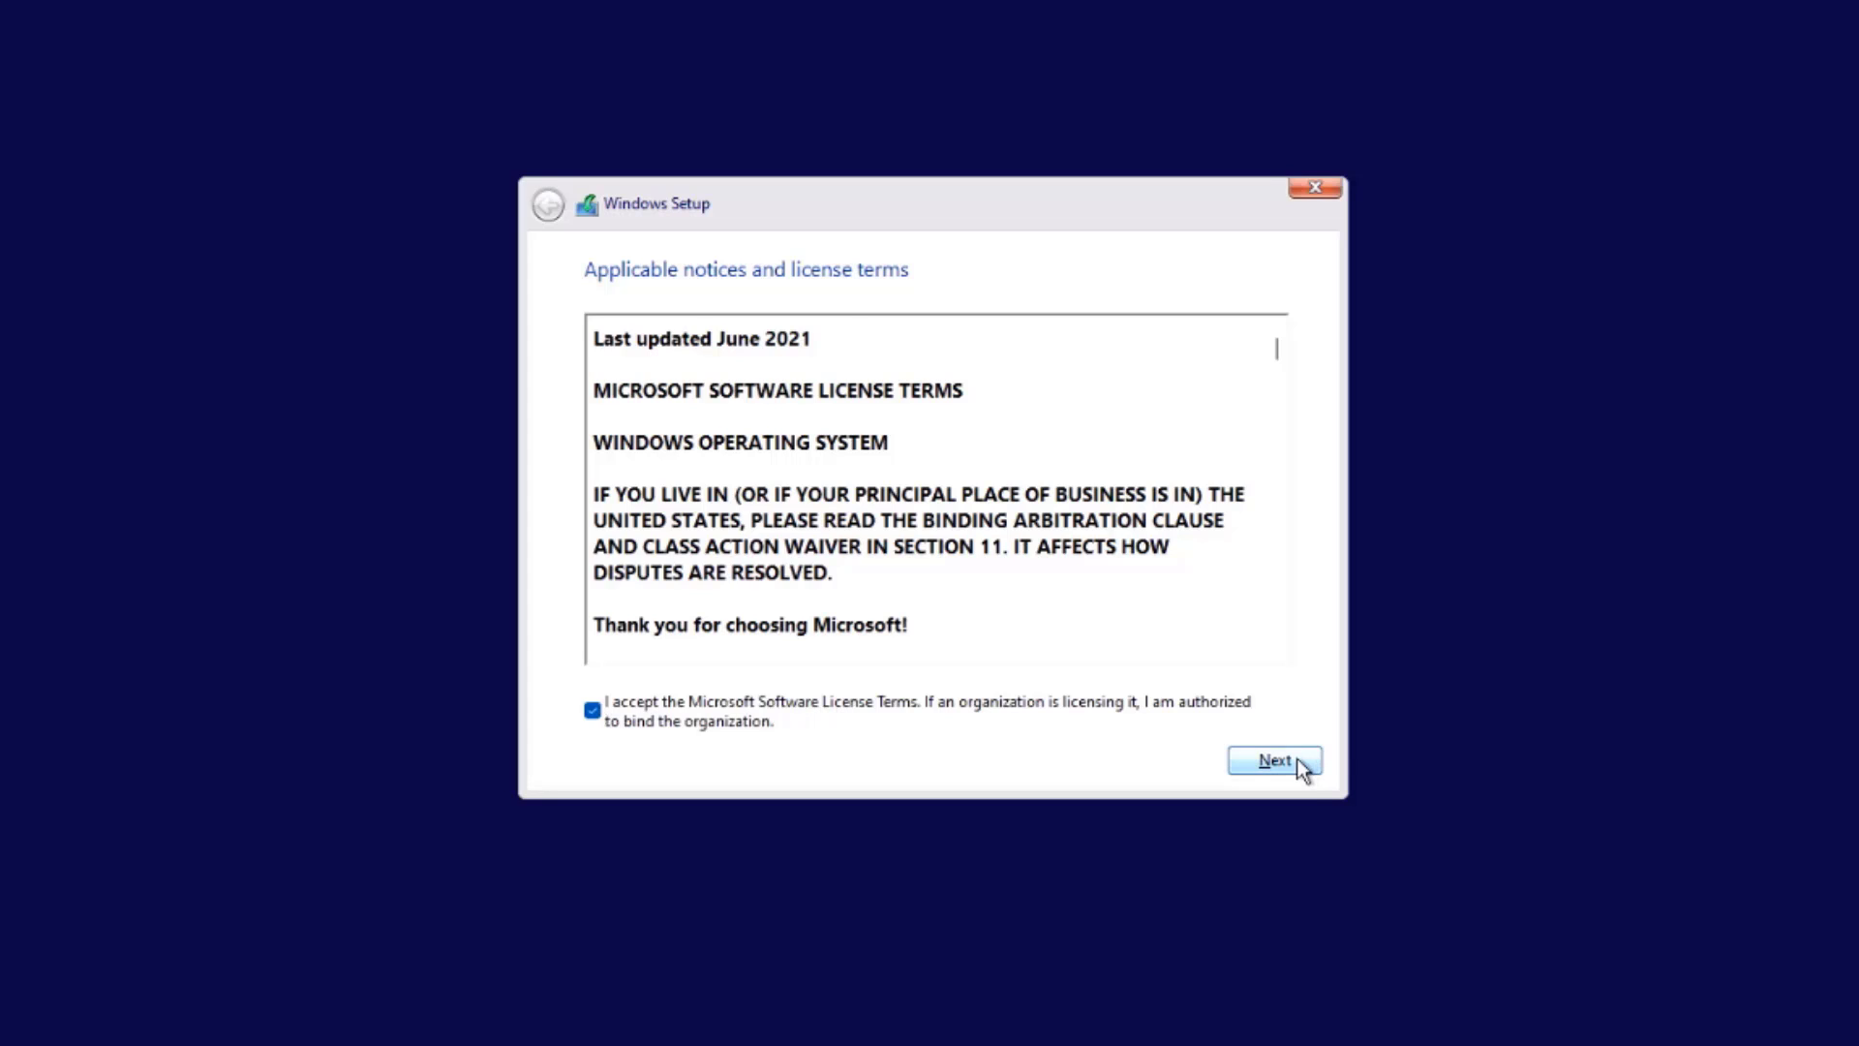
pyautogui.click(1292, 762)
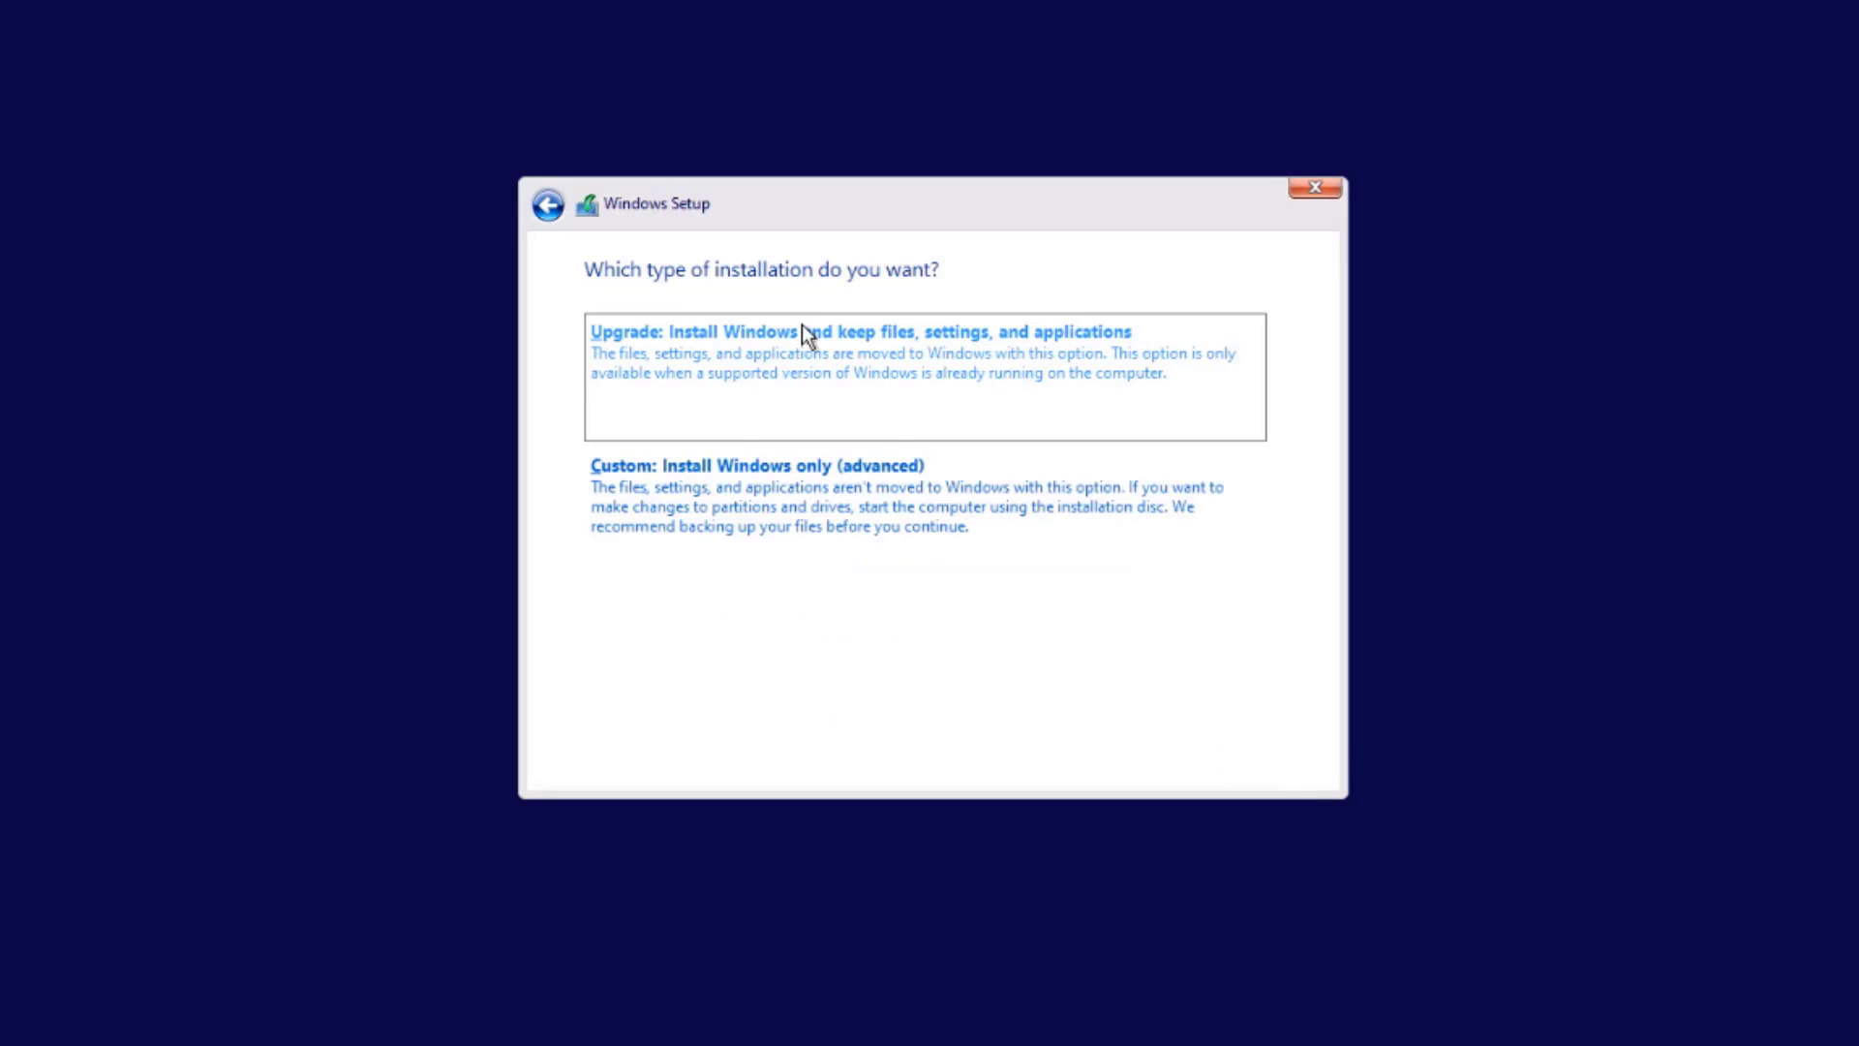
pyautogui.click(714, 479)
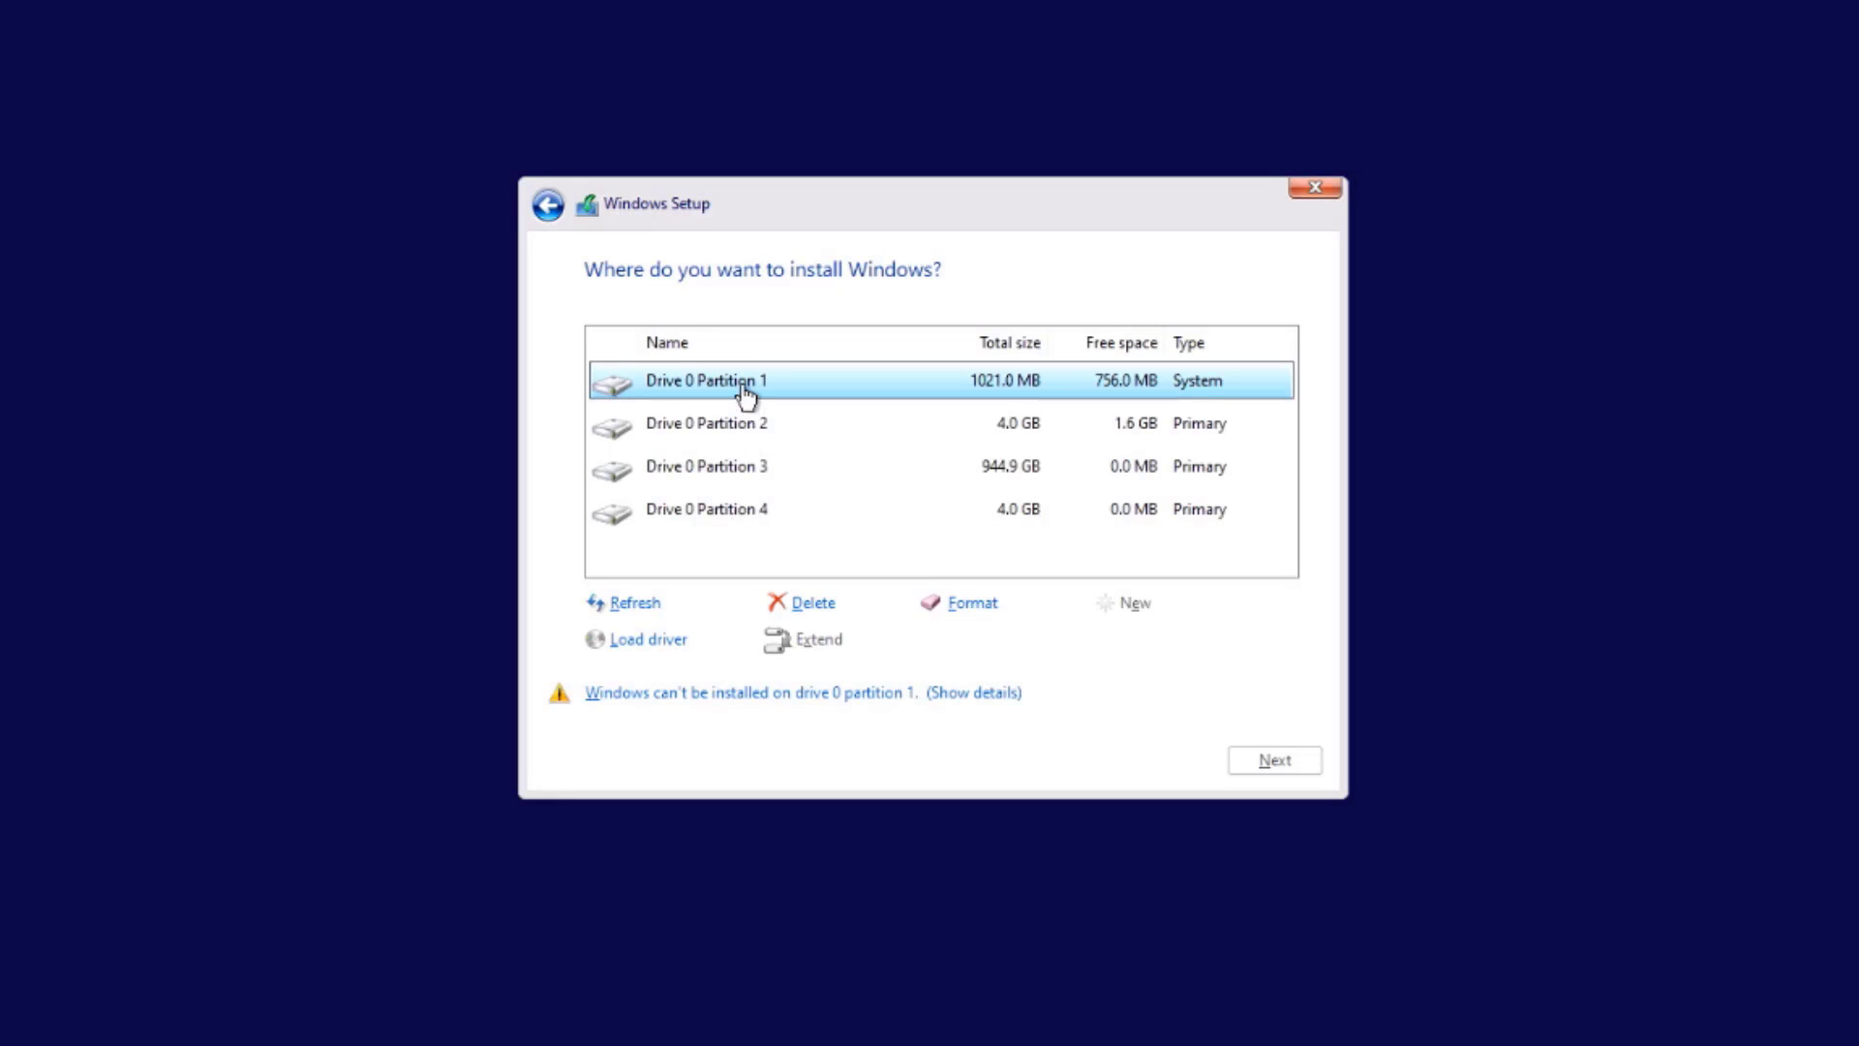
# Step: Delete all four drive 0 partitions and install onto the 953.9 GB unallocated space
pyautogui.click(812, 603)
pyautogui.click(1135, 654)
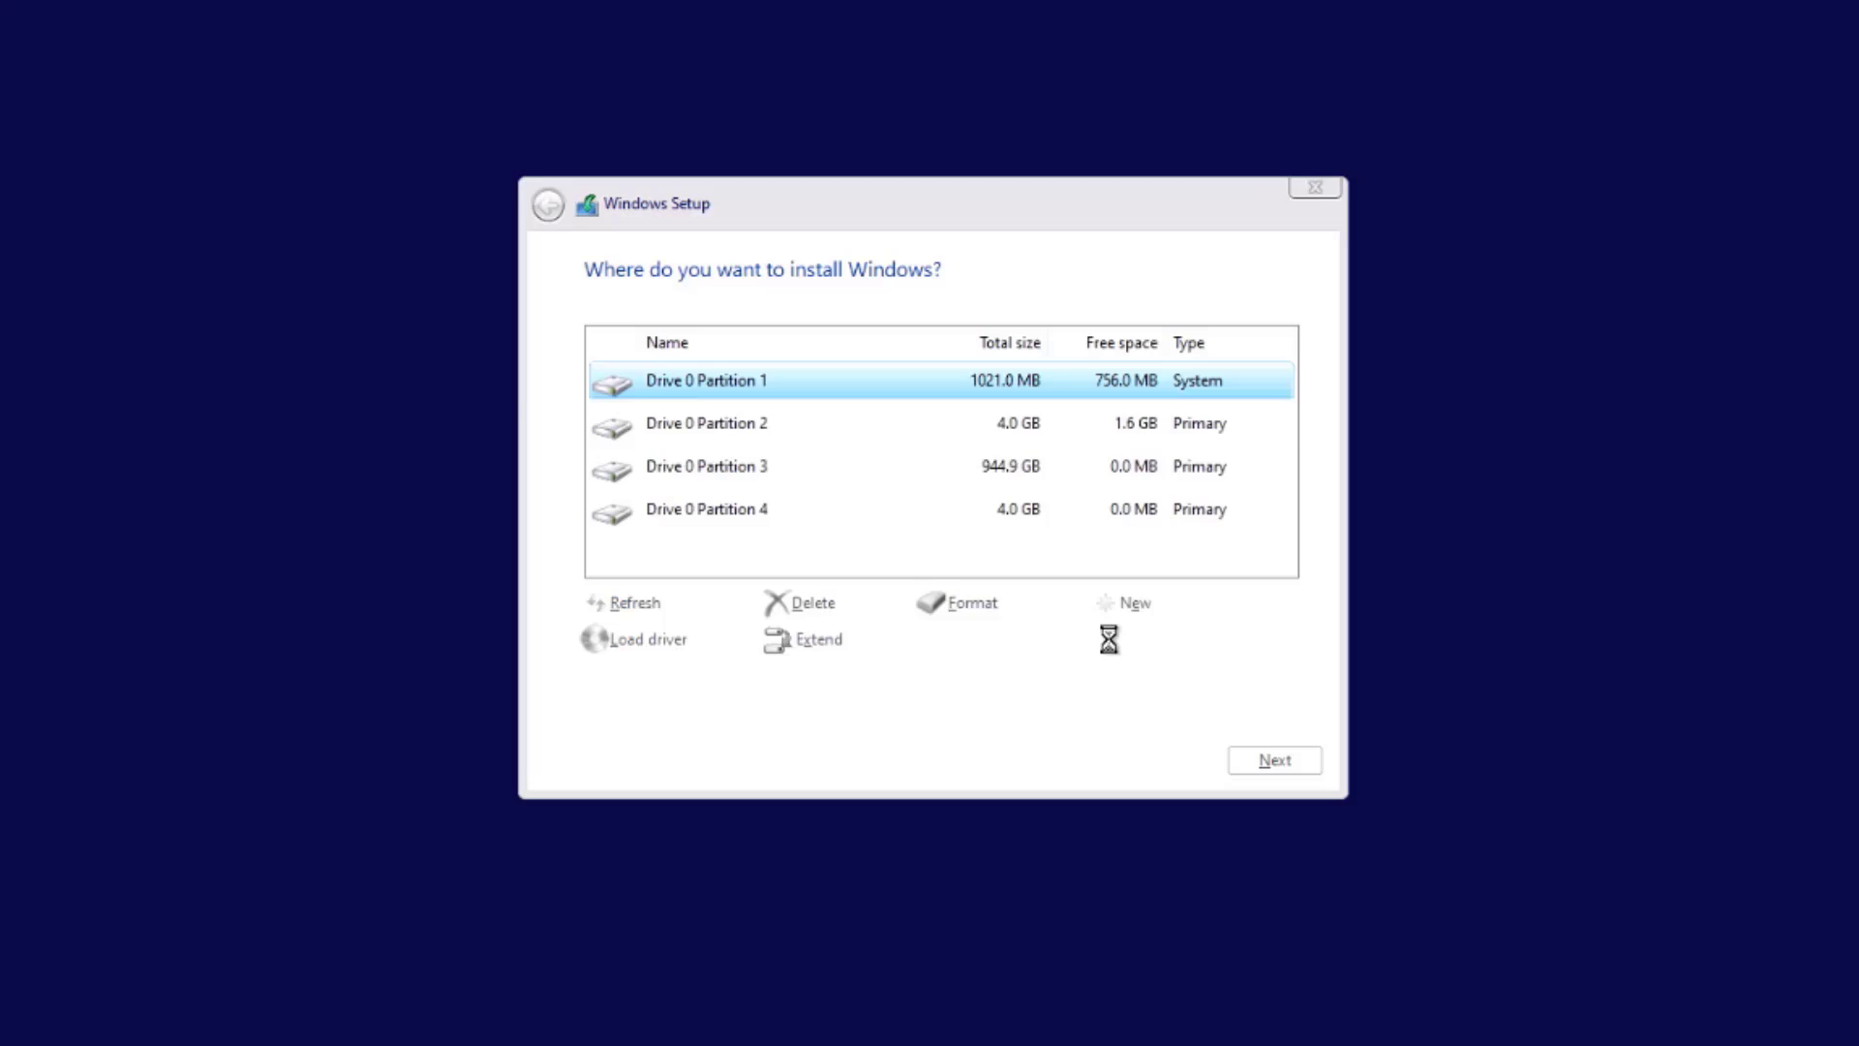
pyautogui.click(792, 606)
pyautogui.click(1104, 643)
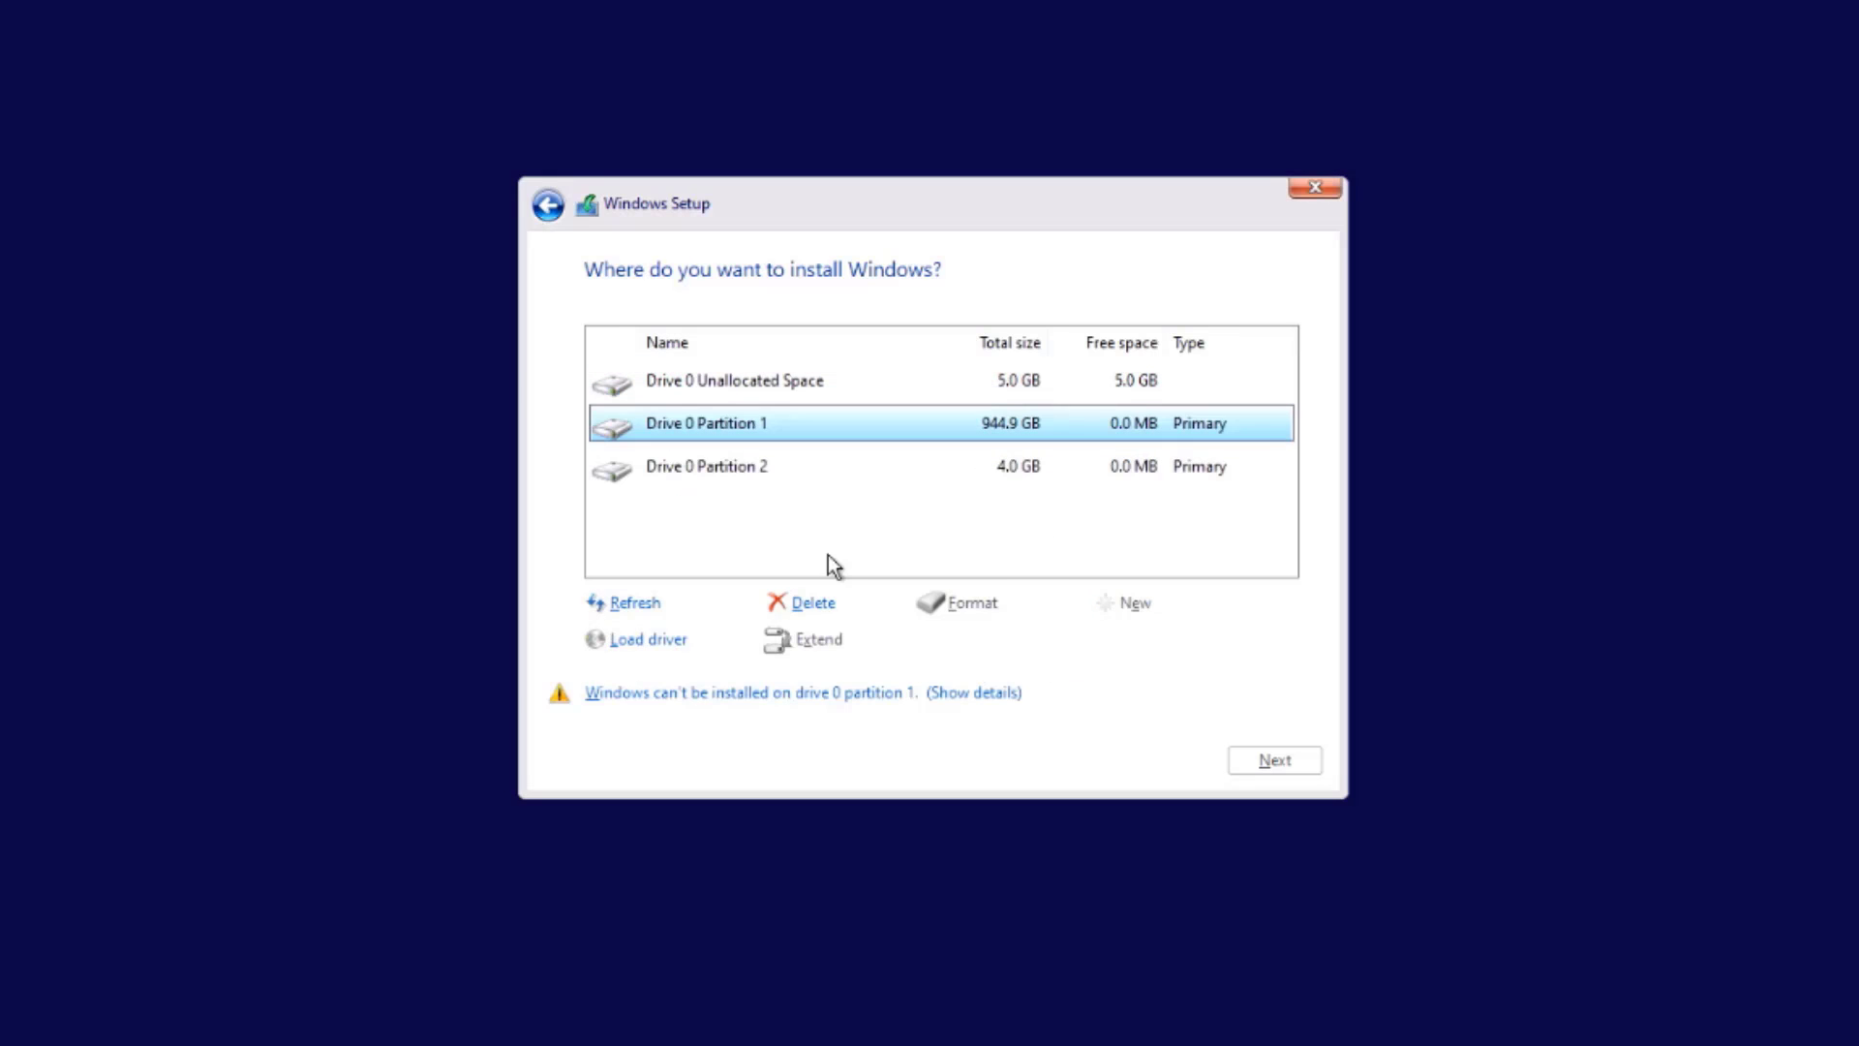
pyautogui.click(823, 604)
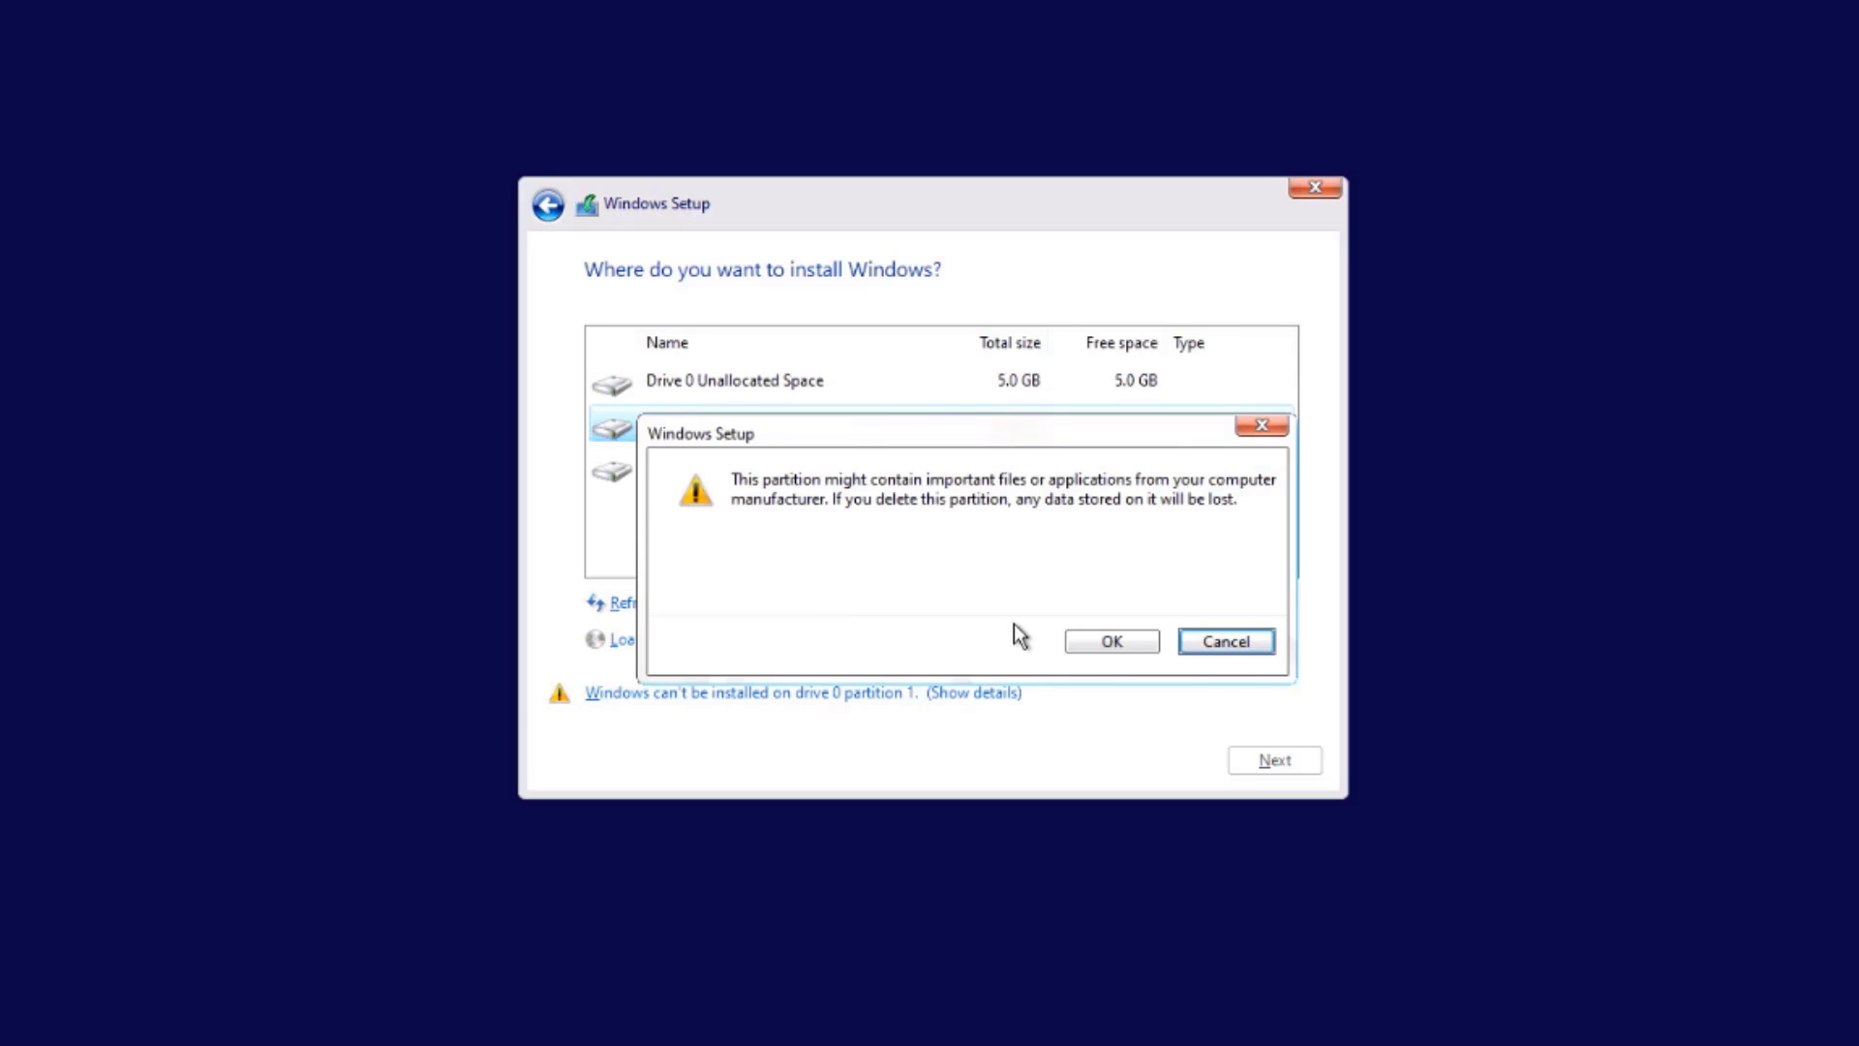
pyautogui.click(1104, 642)
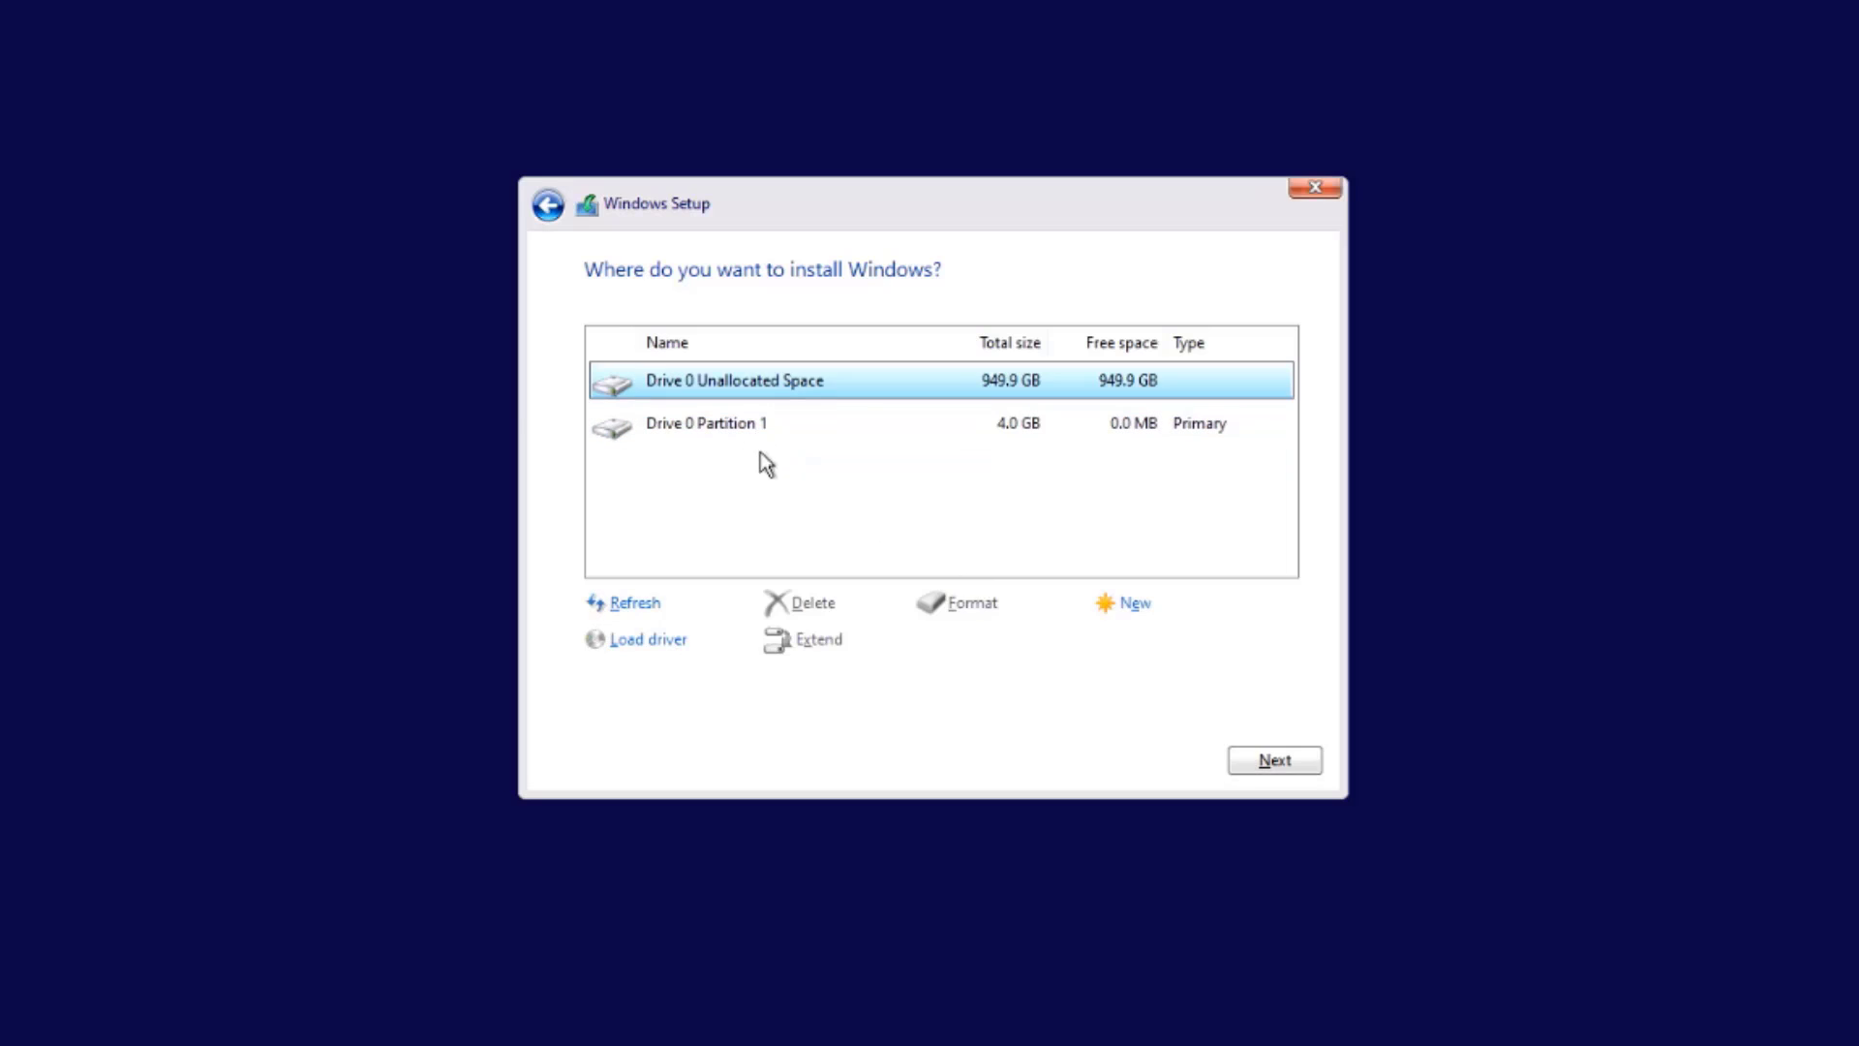
pyautogui.click(764, 426)
pyautogui.click(804, 602)
pyautogui.click(1085, 641)
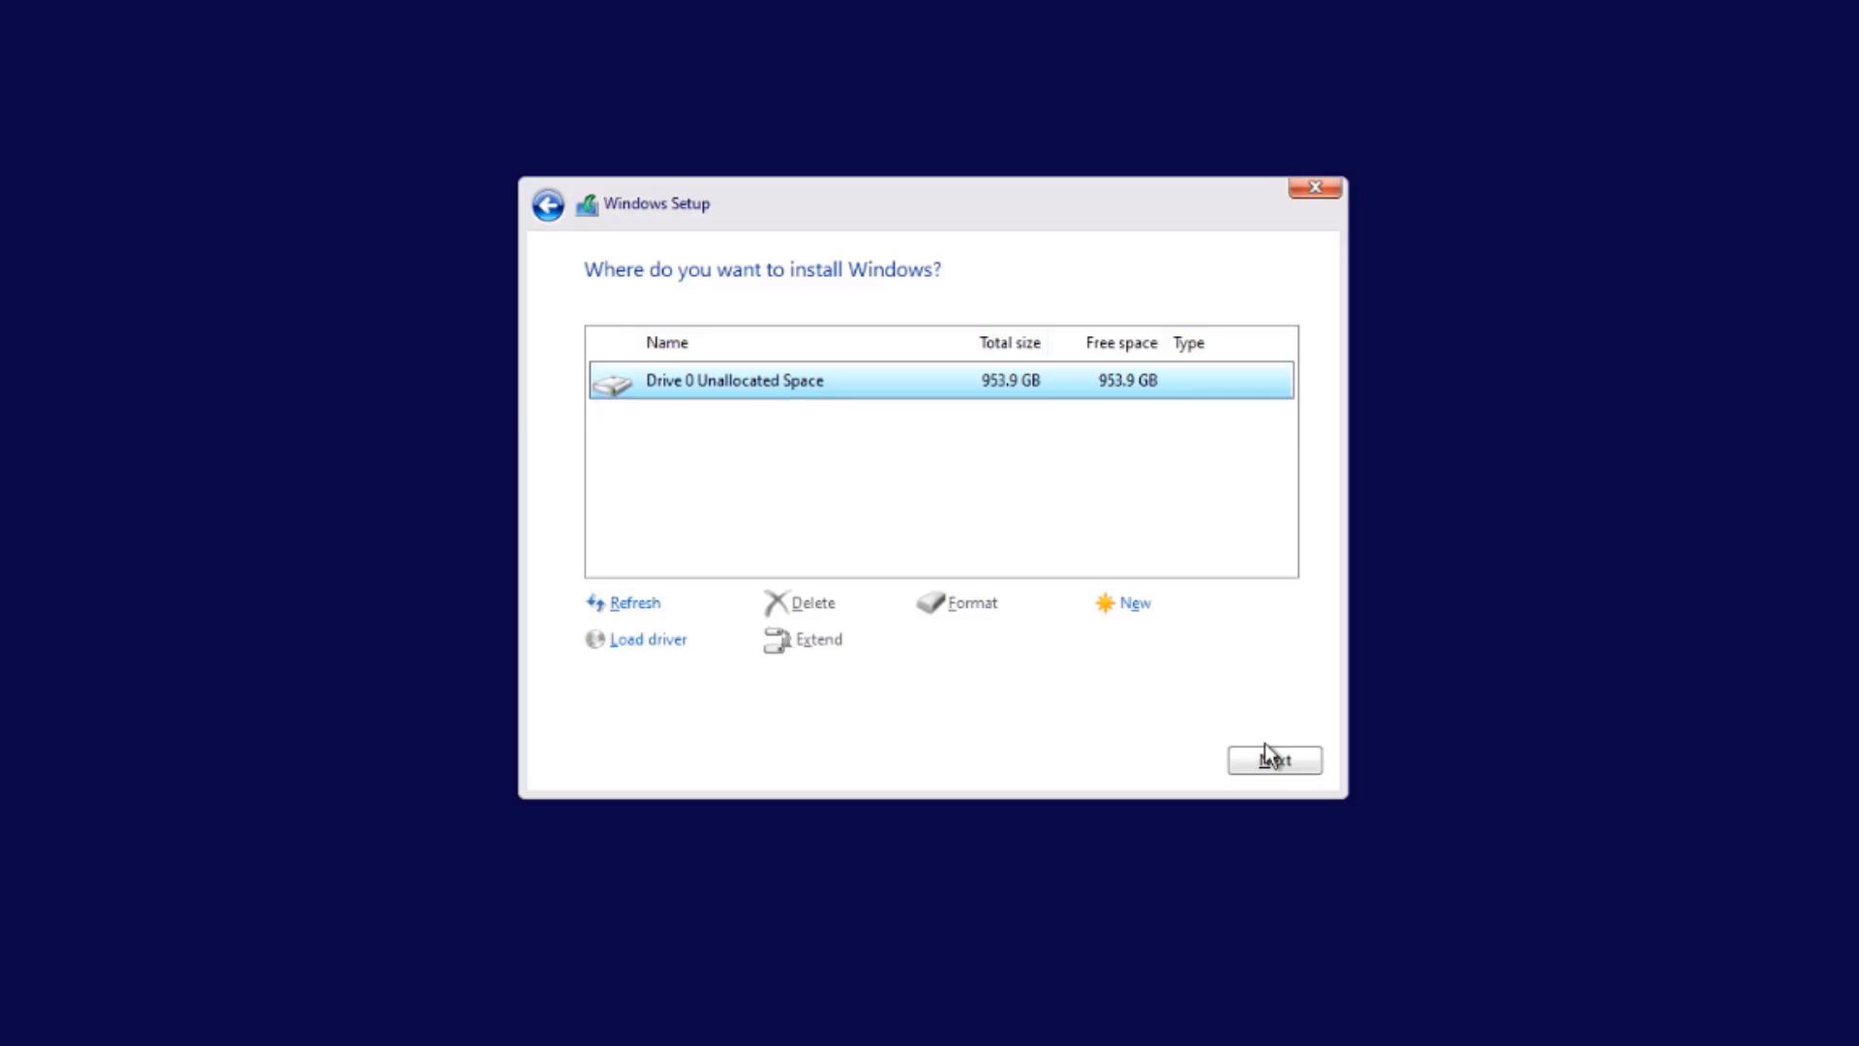
pyautogui.click(1272, 760)
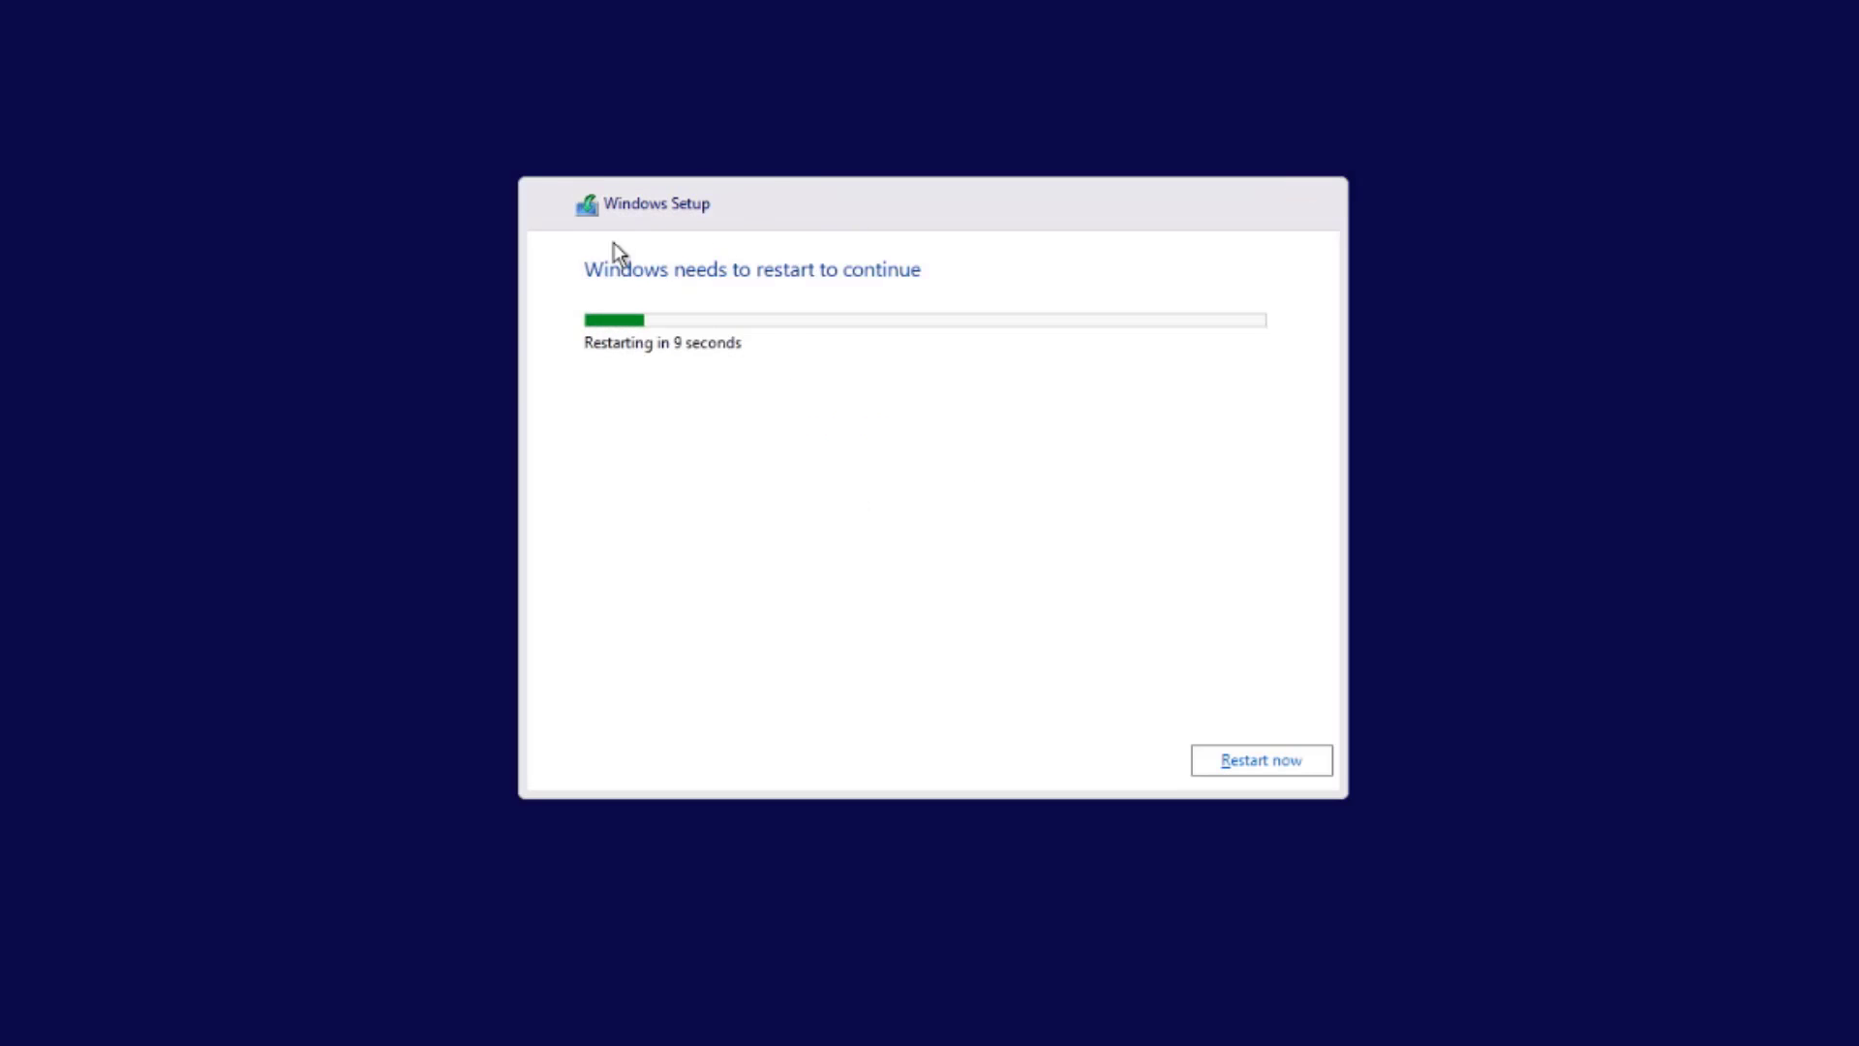
# Step: Restart, confirm the US keyboard layout, and skip adding a second layout
pyautogui.click(1249, 757)
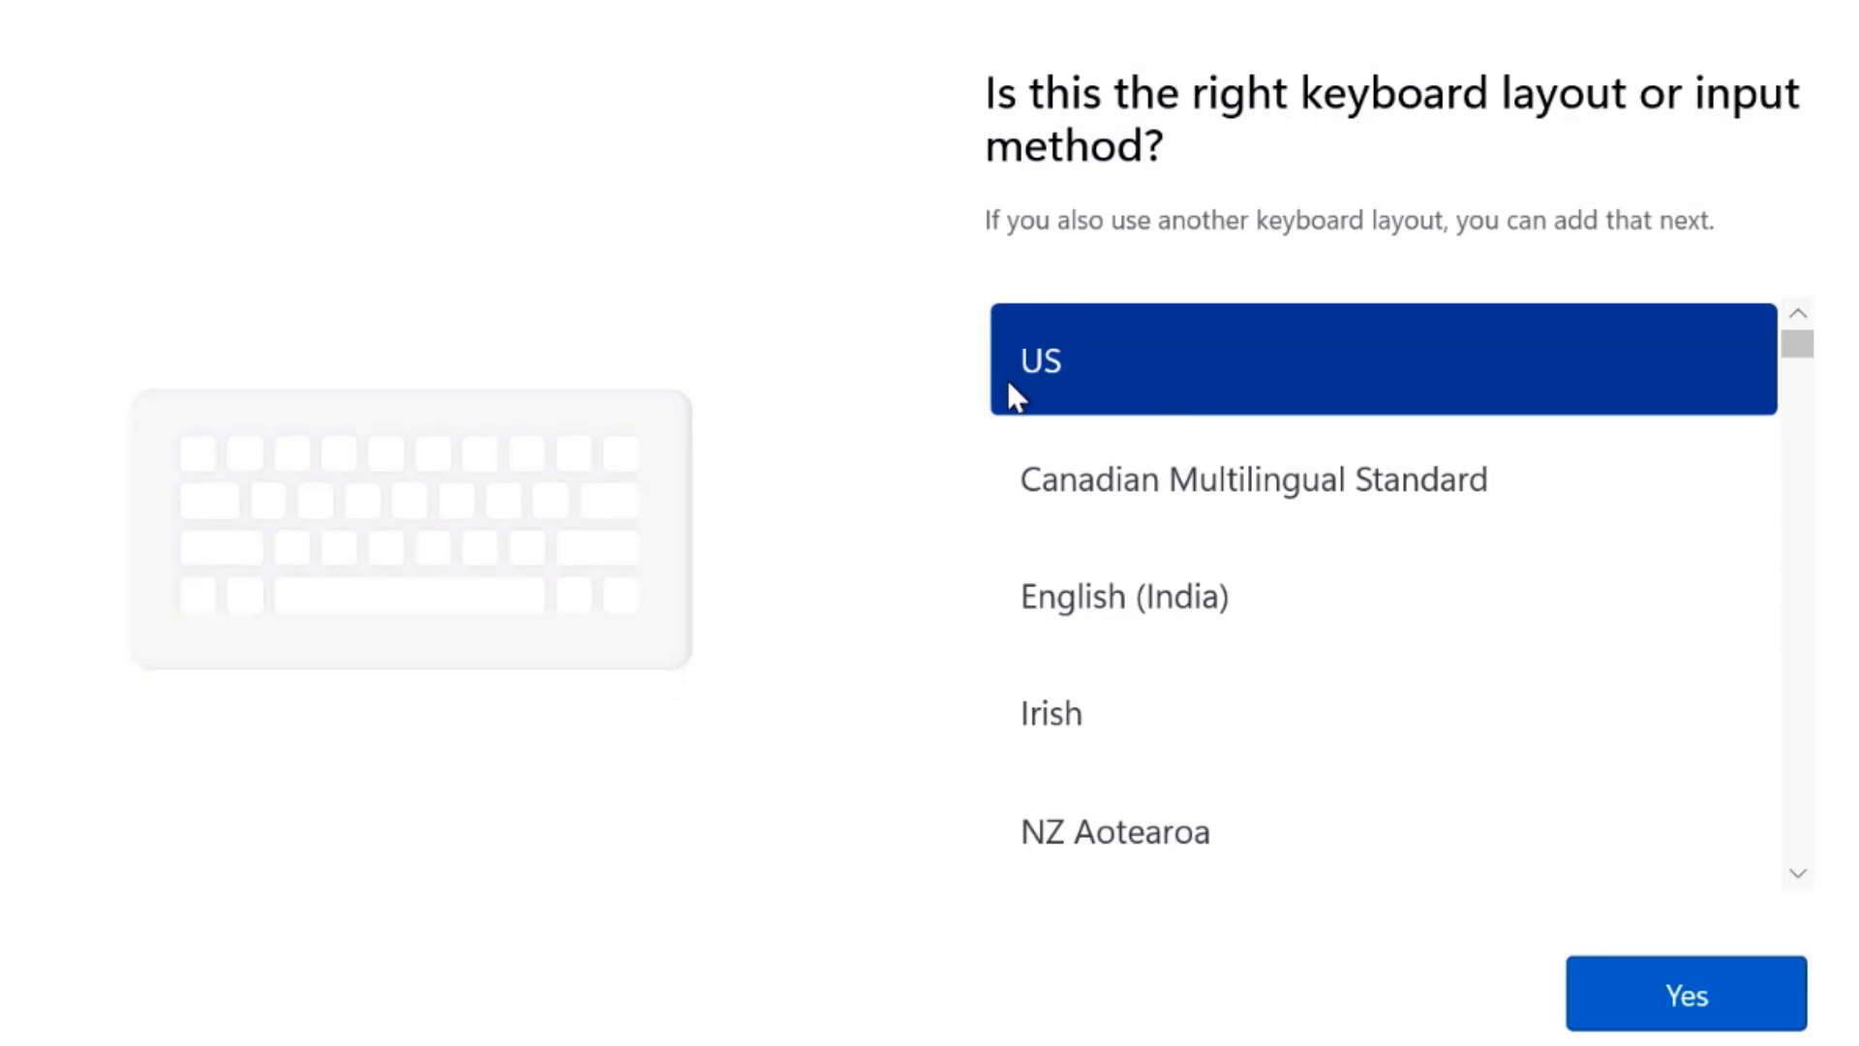
pyautogui.click(1657, 985)
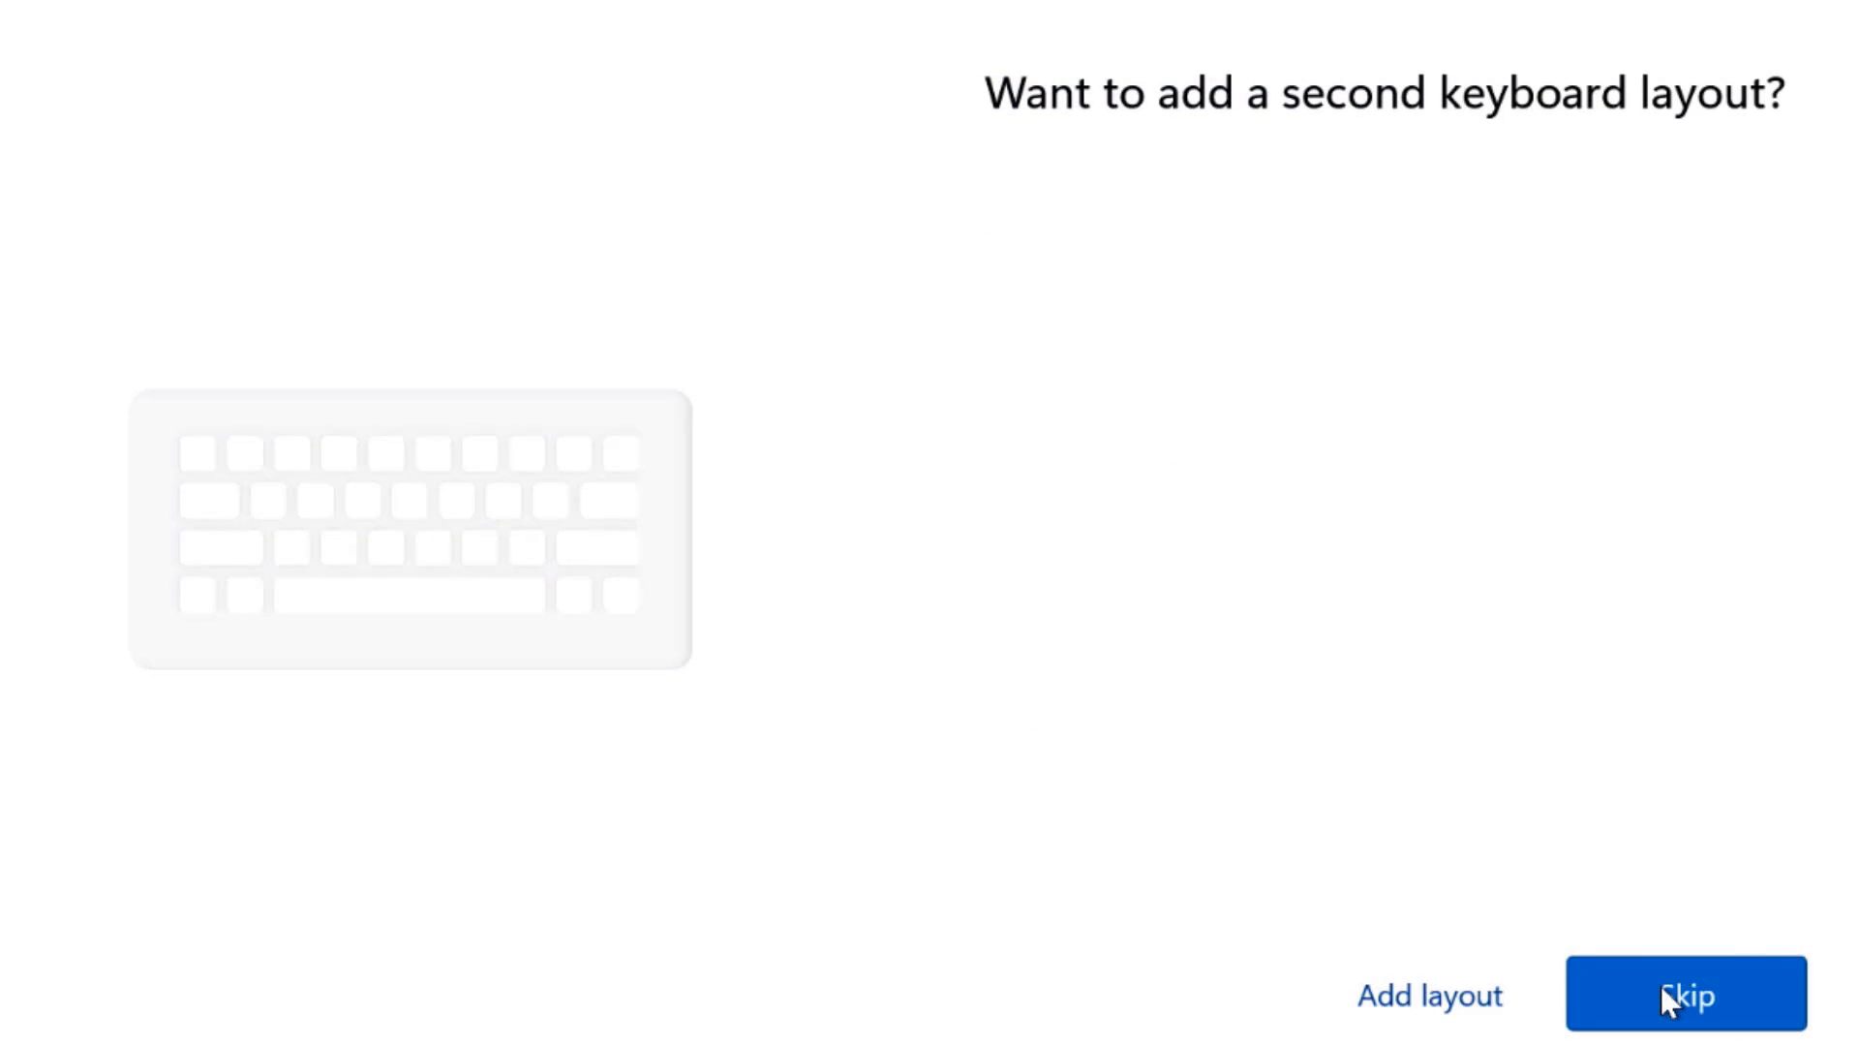
pyautogui.click(1710, 973)
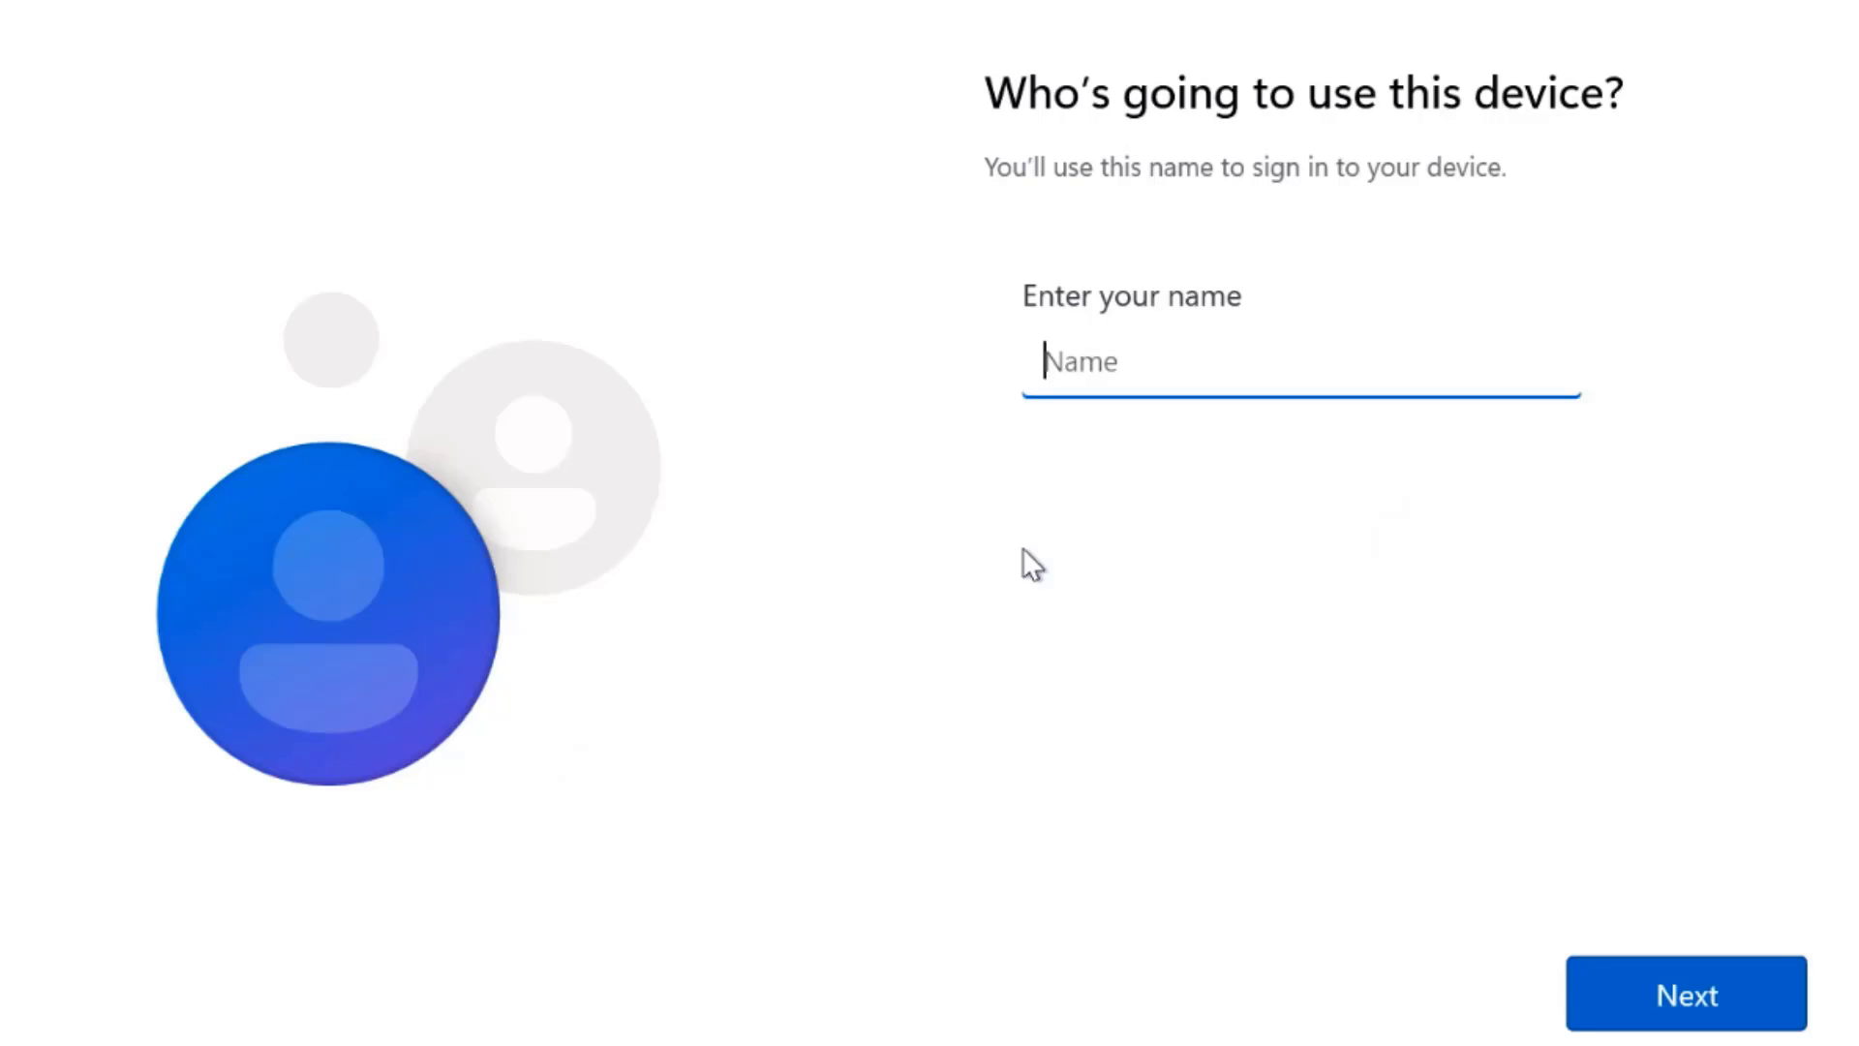
# Step: Enter the local account user name and continue past the password page
pyautogui.write('john')
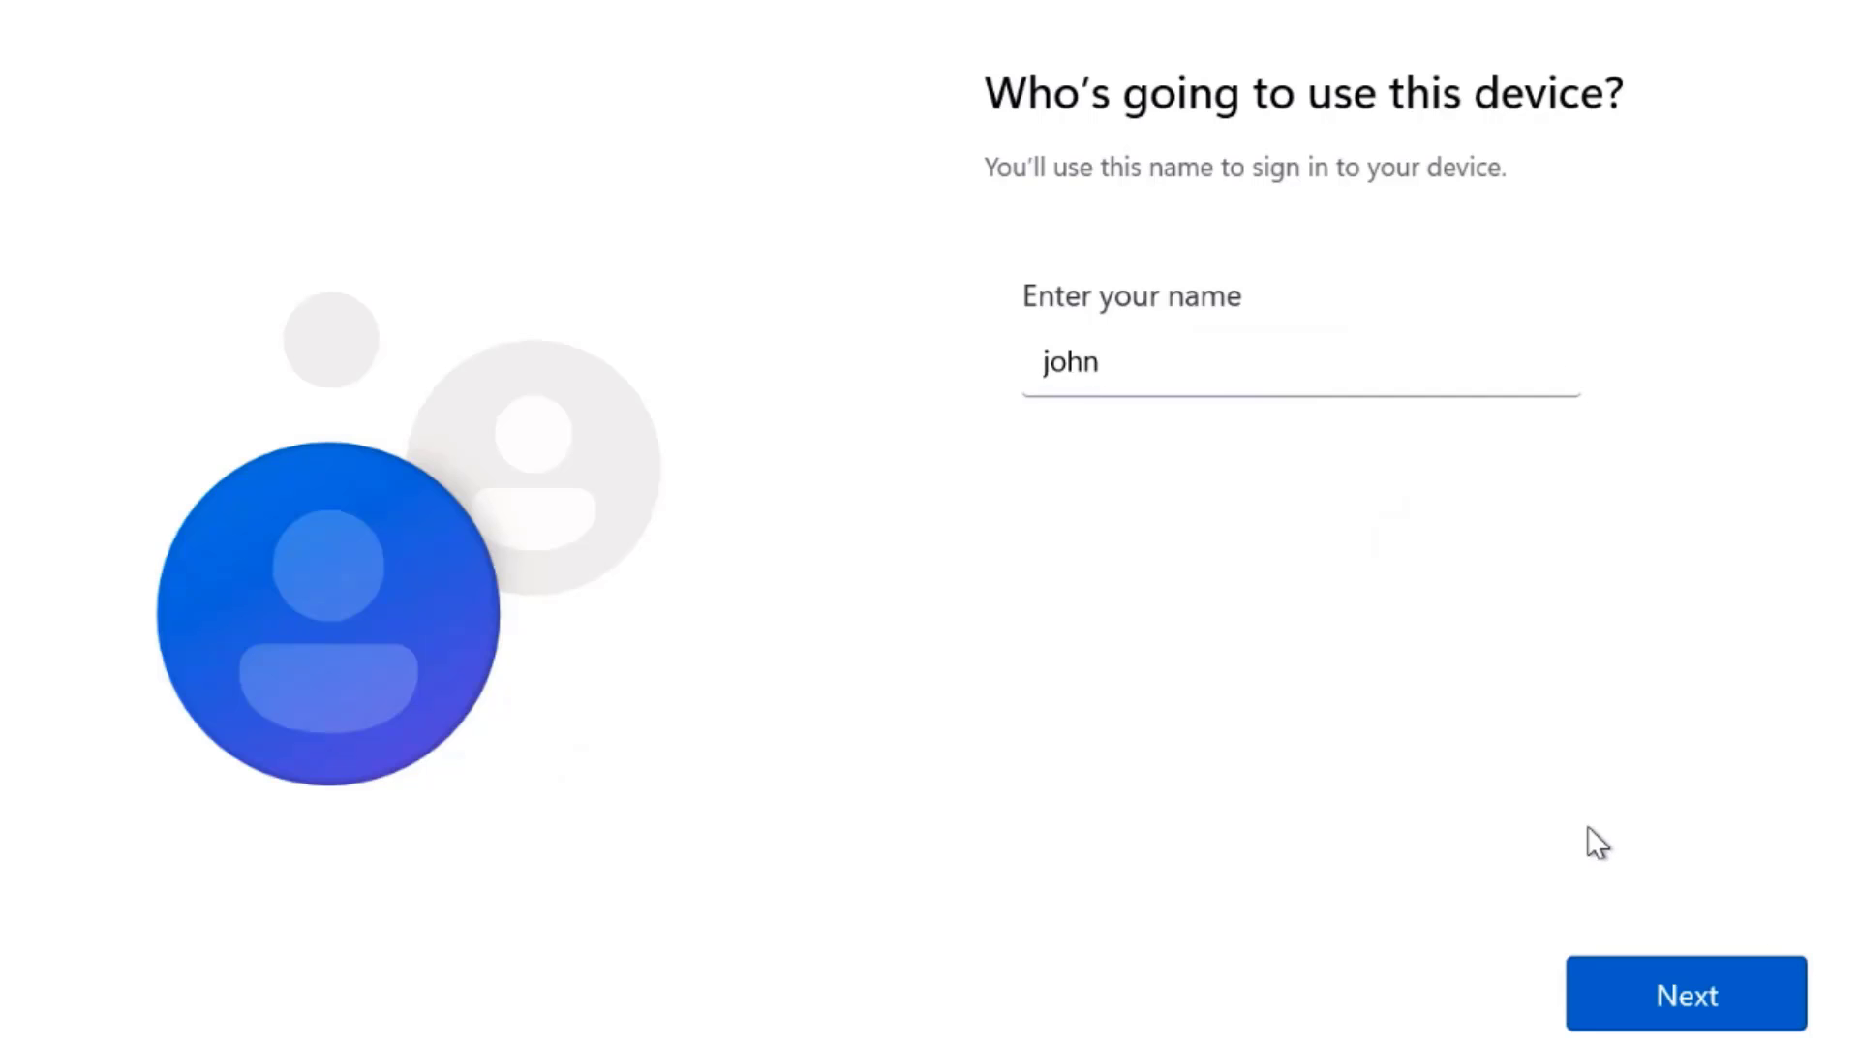
pyautogui.press('Return')
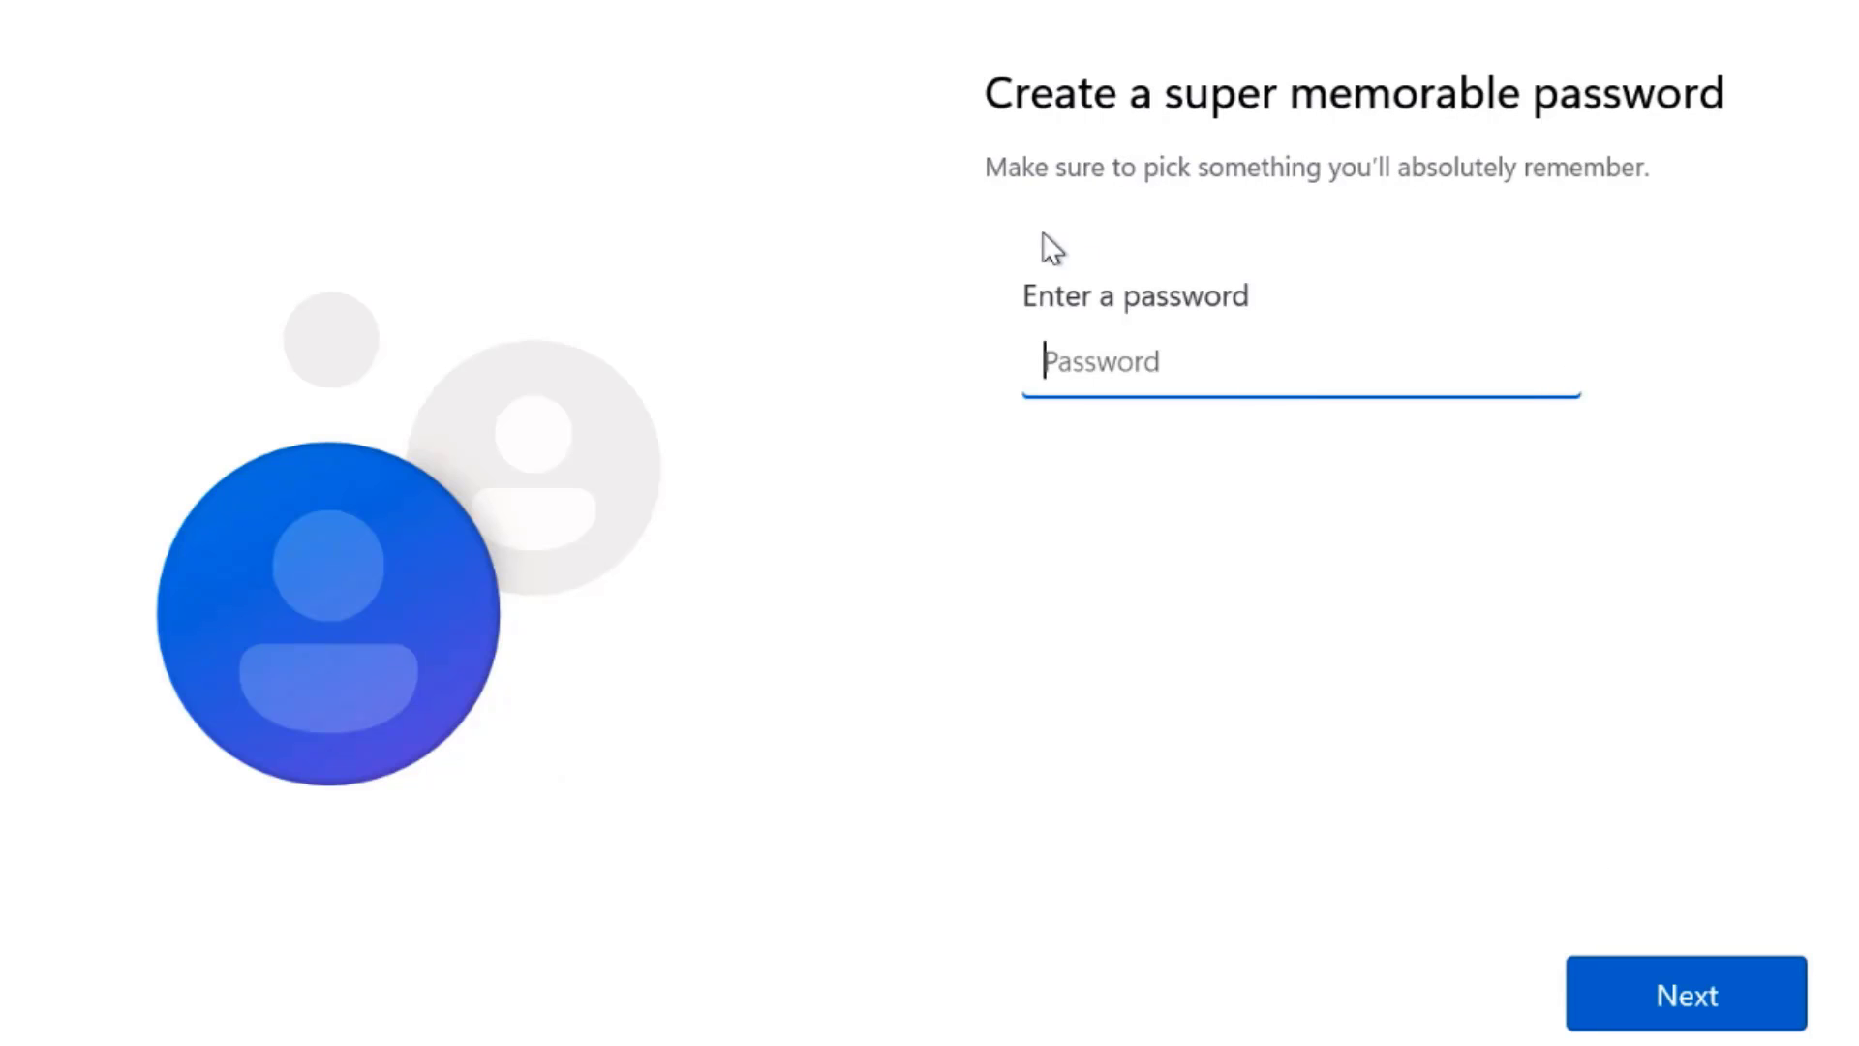
pyautogui.click(1743, 1026)
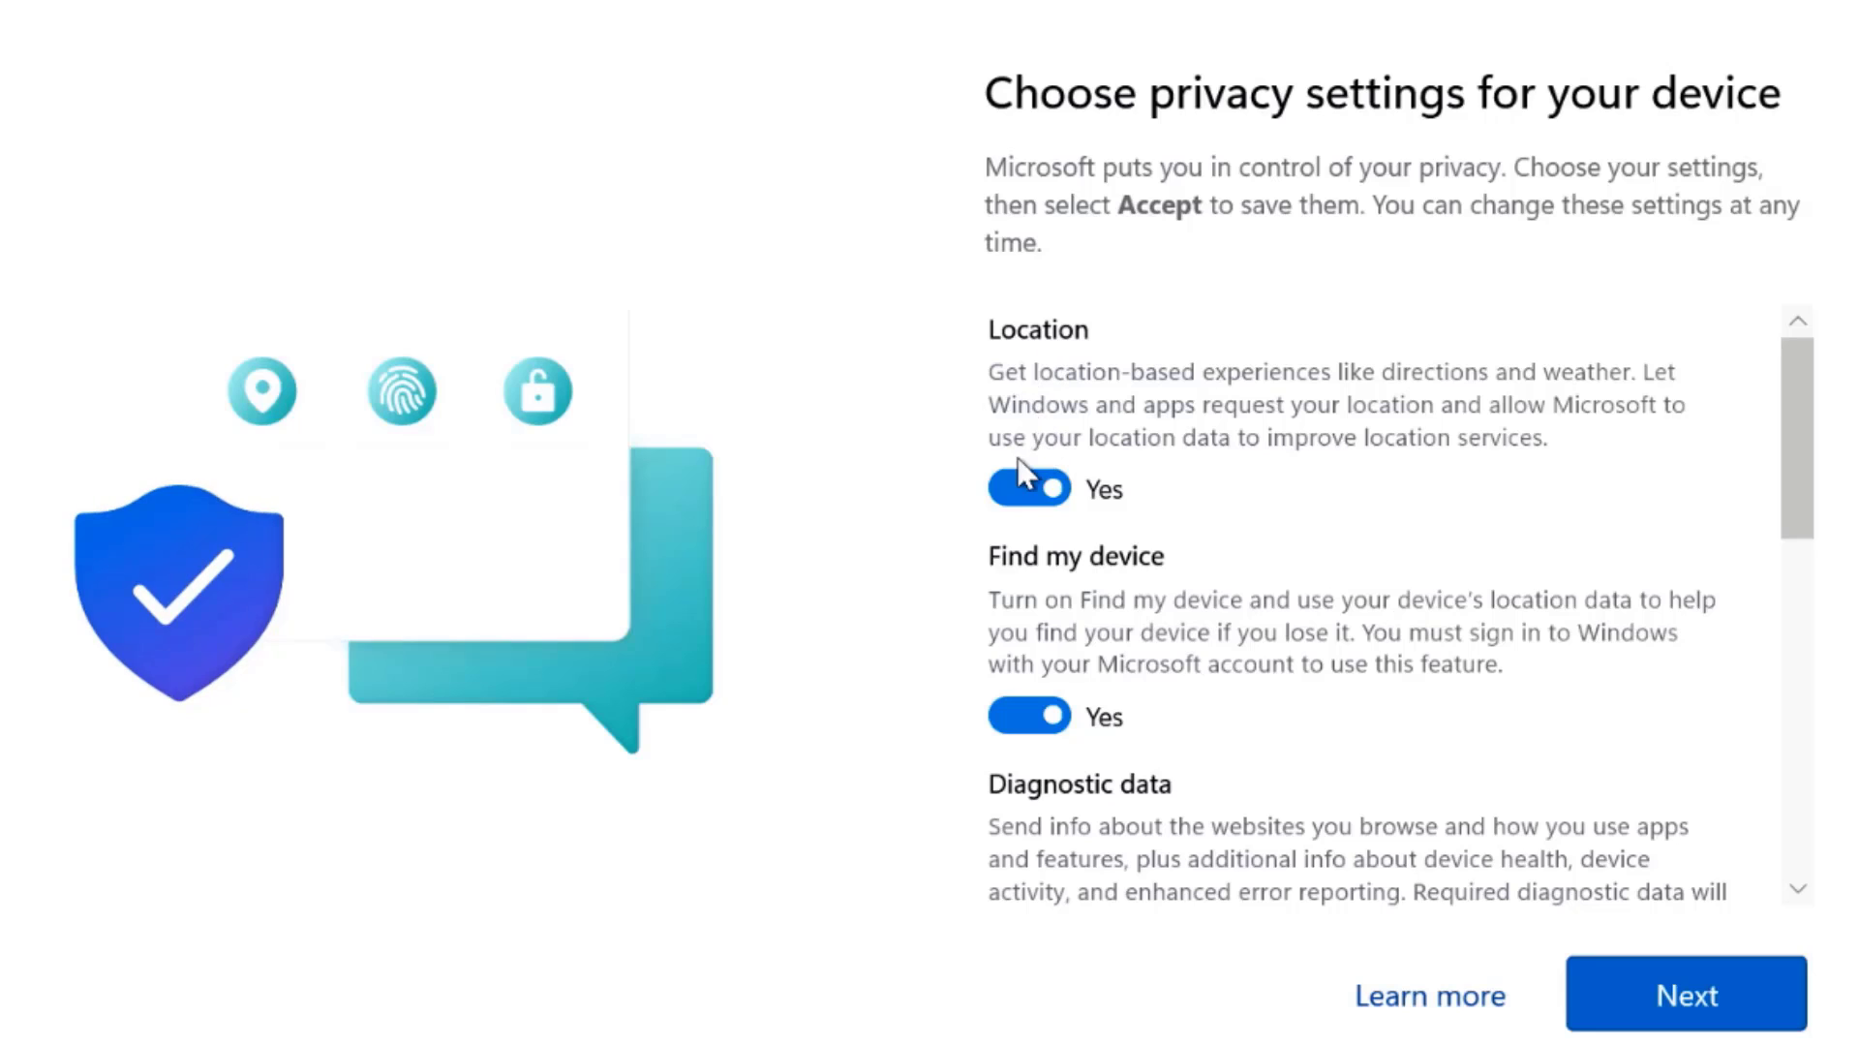
# Step: Set the Location and Advertising ID privacy options to No
pyautogui.click(1026, 479)
pyautogui.scroll(-10, 964, 813)
pyautogui.click(1009, 776)
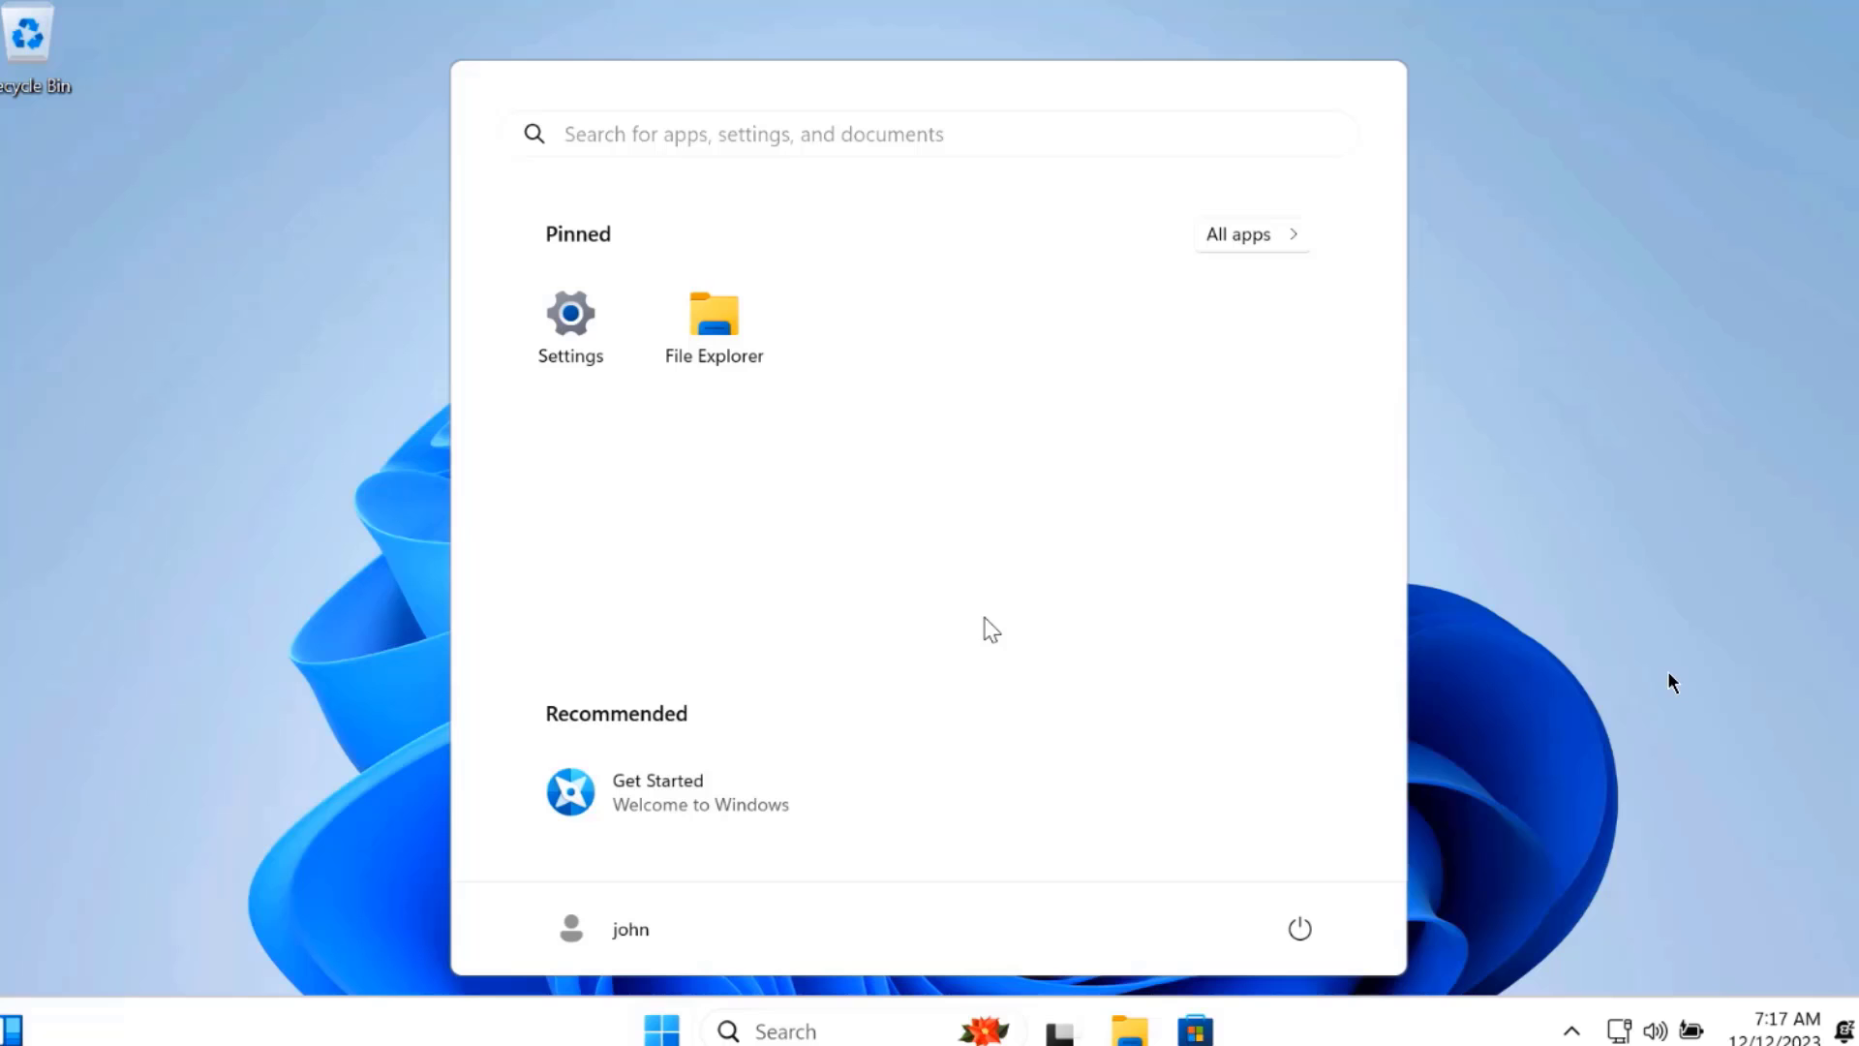
# Step: Open All apps in the Start menu and scroll through the installed apps
pyautogui.click(1235, 242)
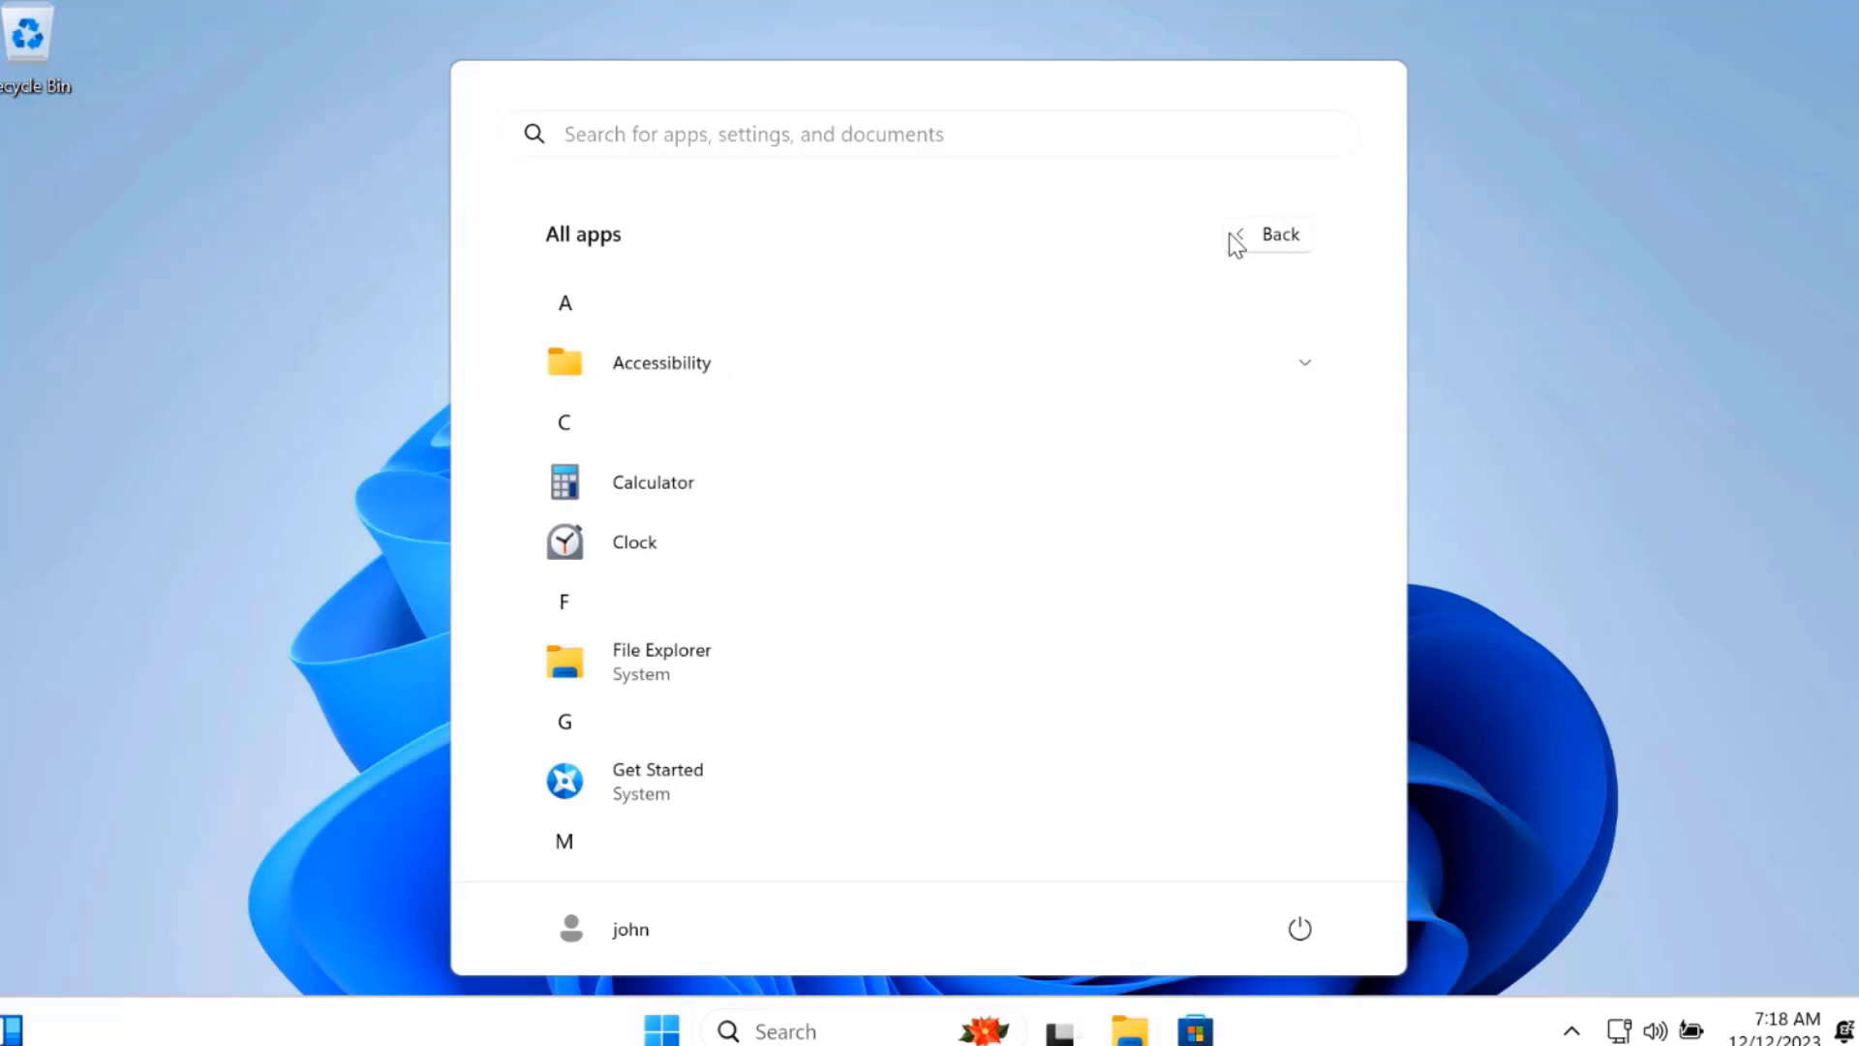
pyautogui.scroll(-8, 933, 585)
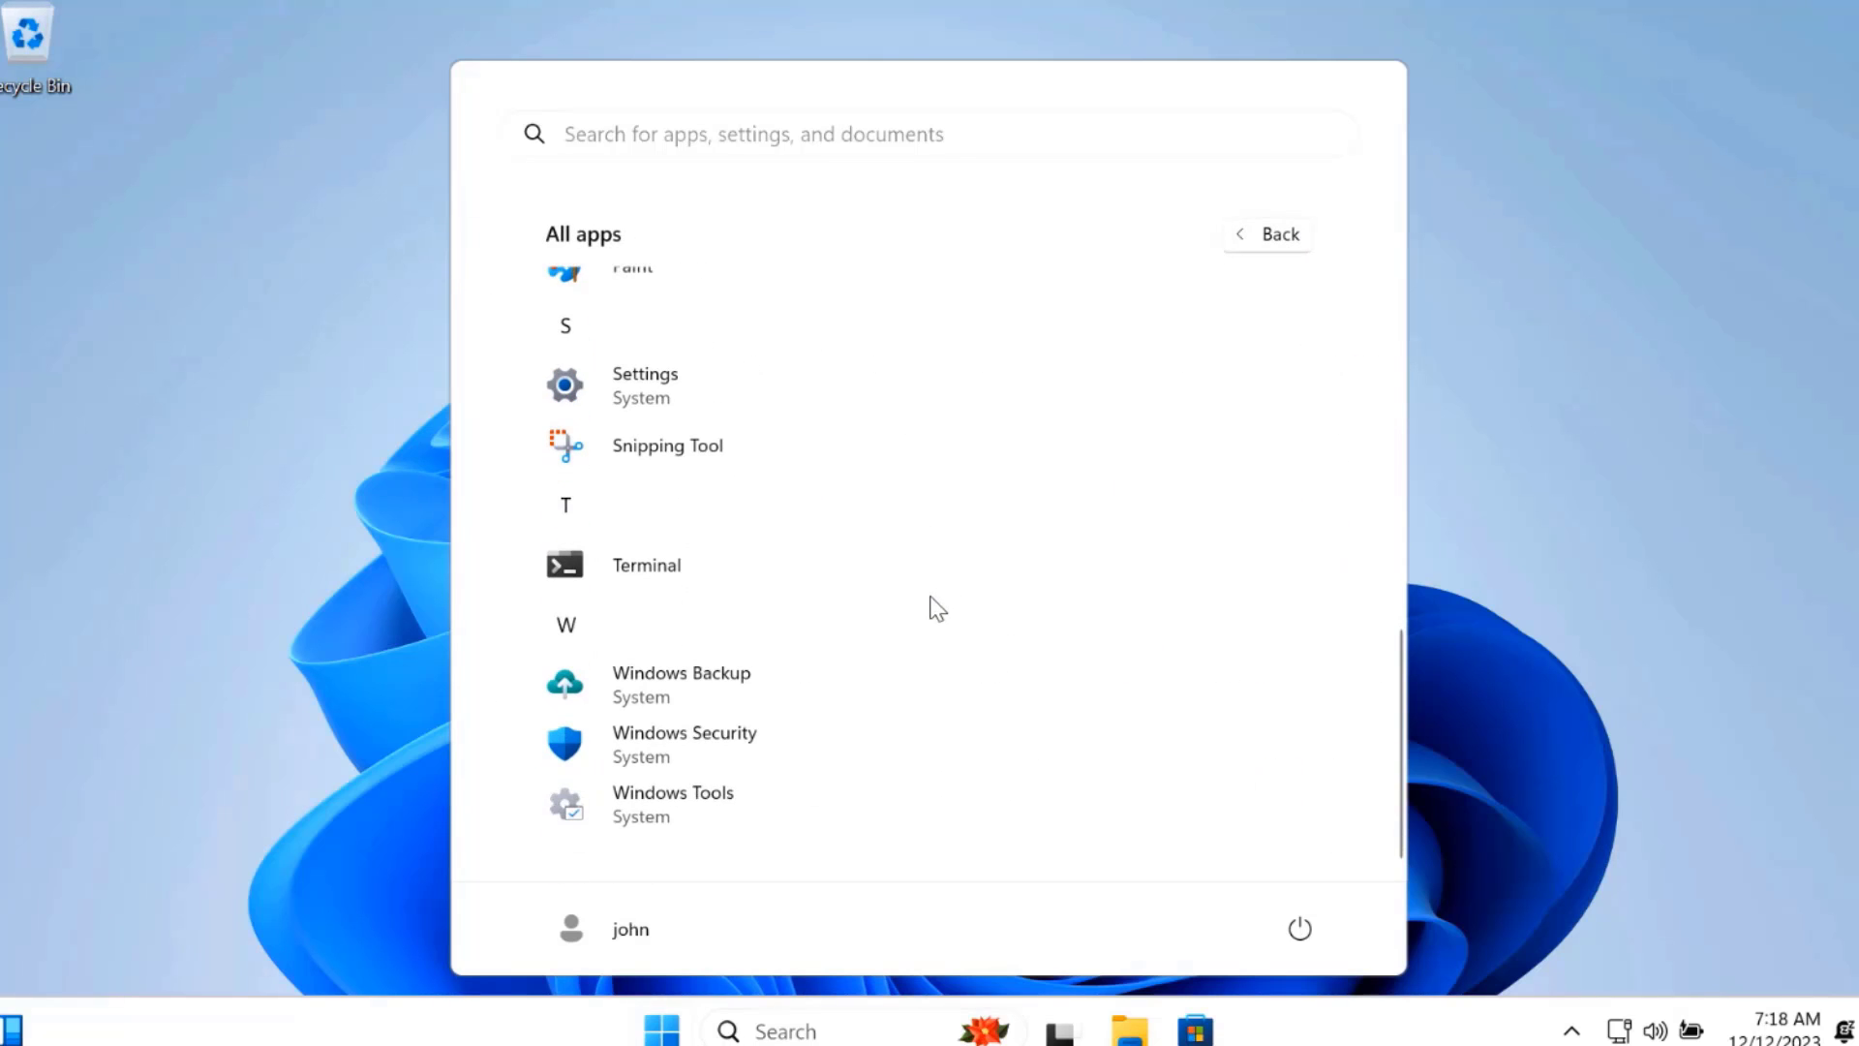
pyautogui.scroll(4, 889, 700)
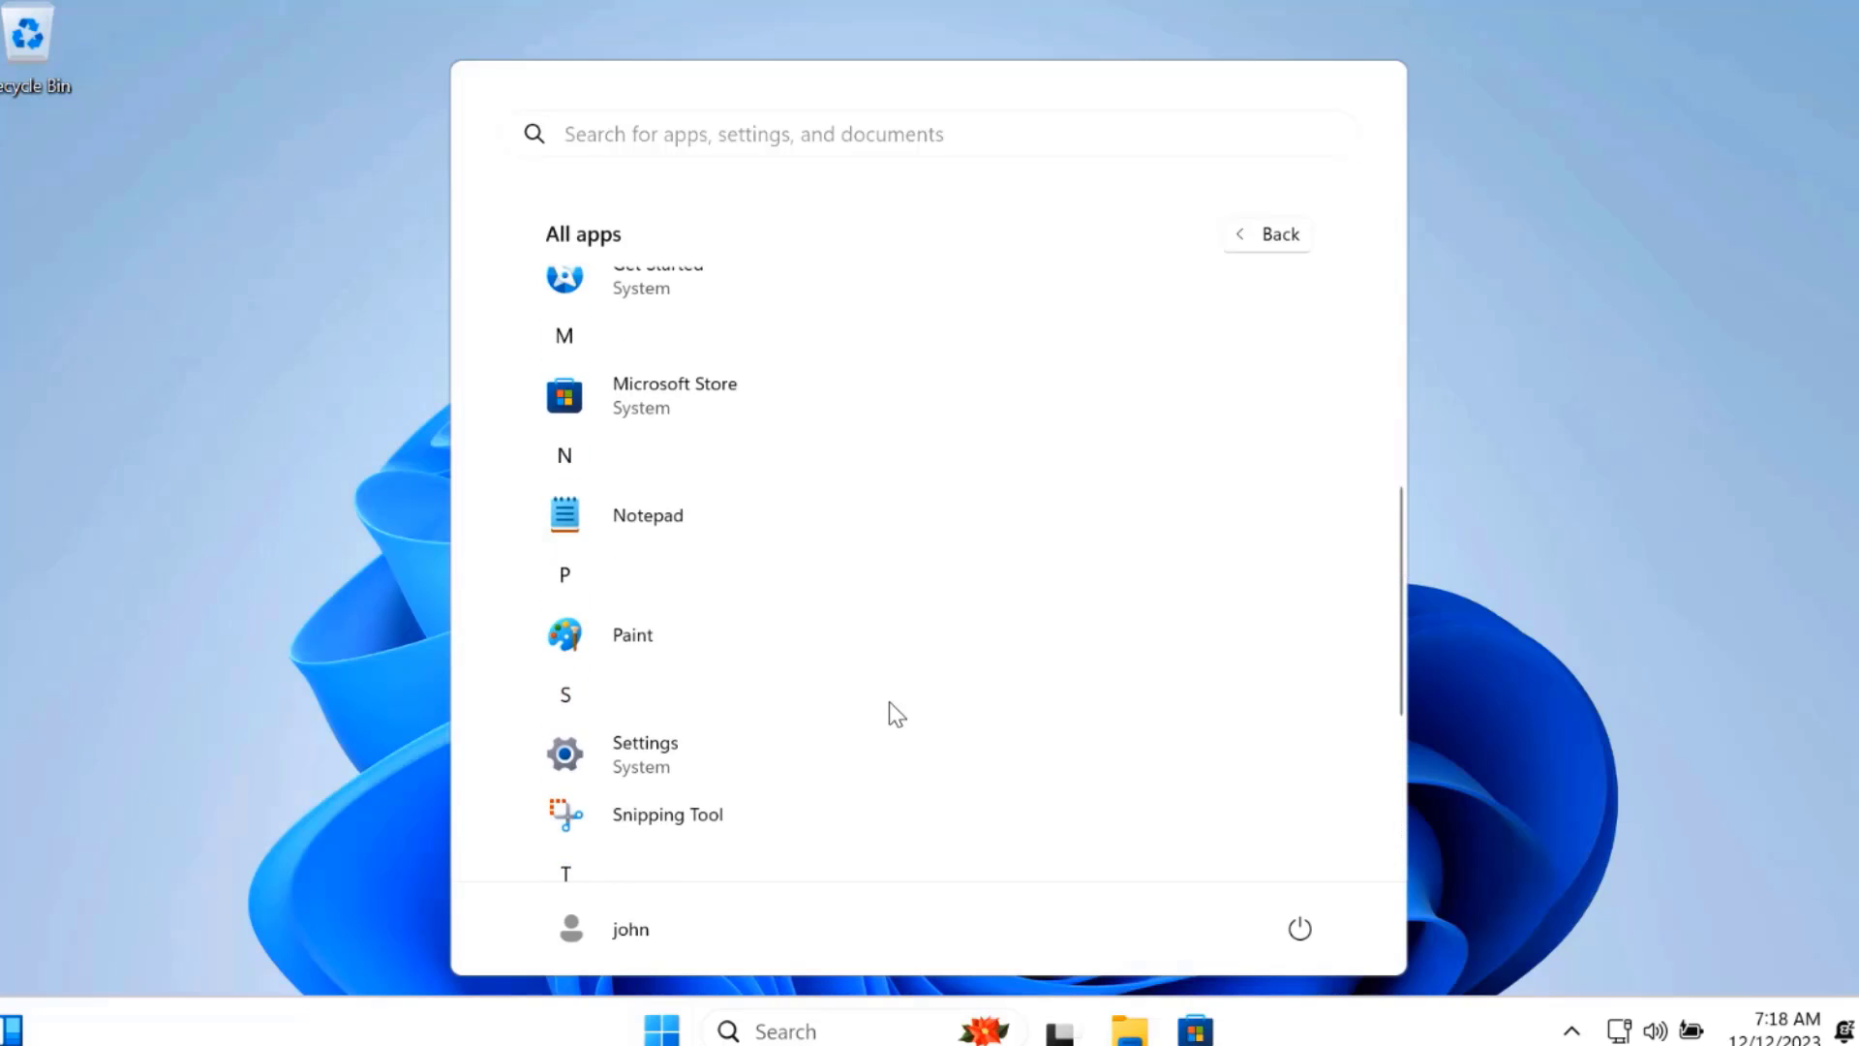
pyautogui.scroll(5, 888, 703)
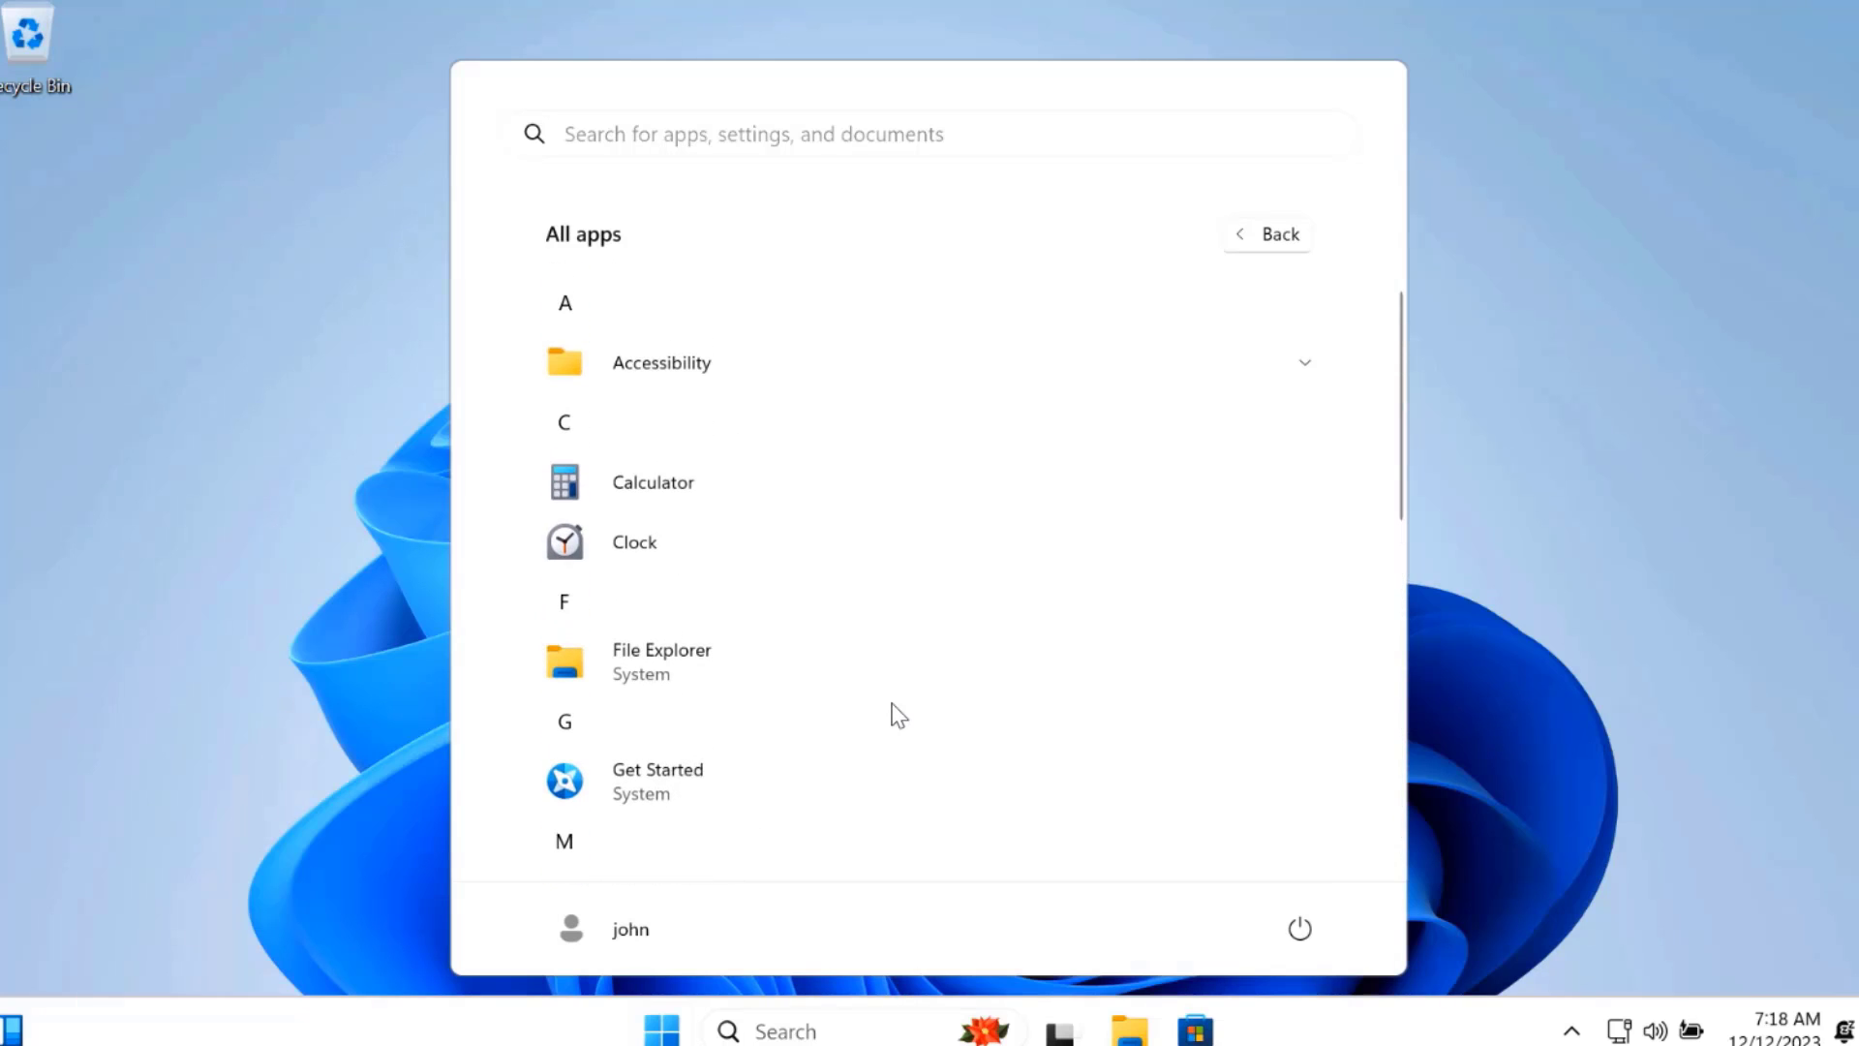
pyautogui.scroll(-4, 902, 714)
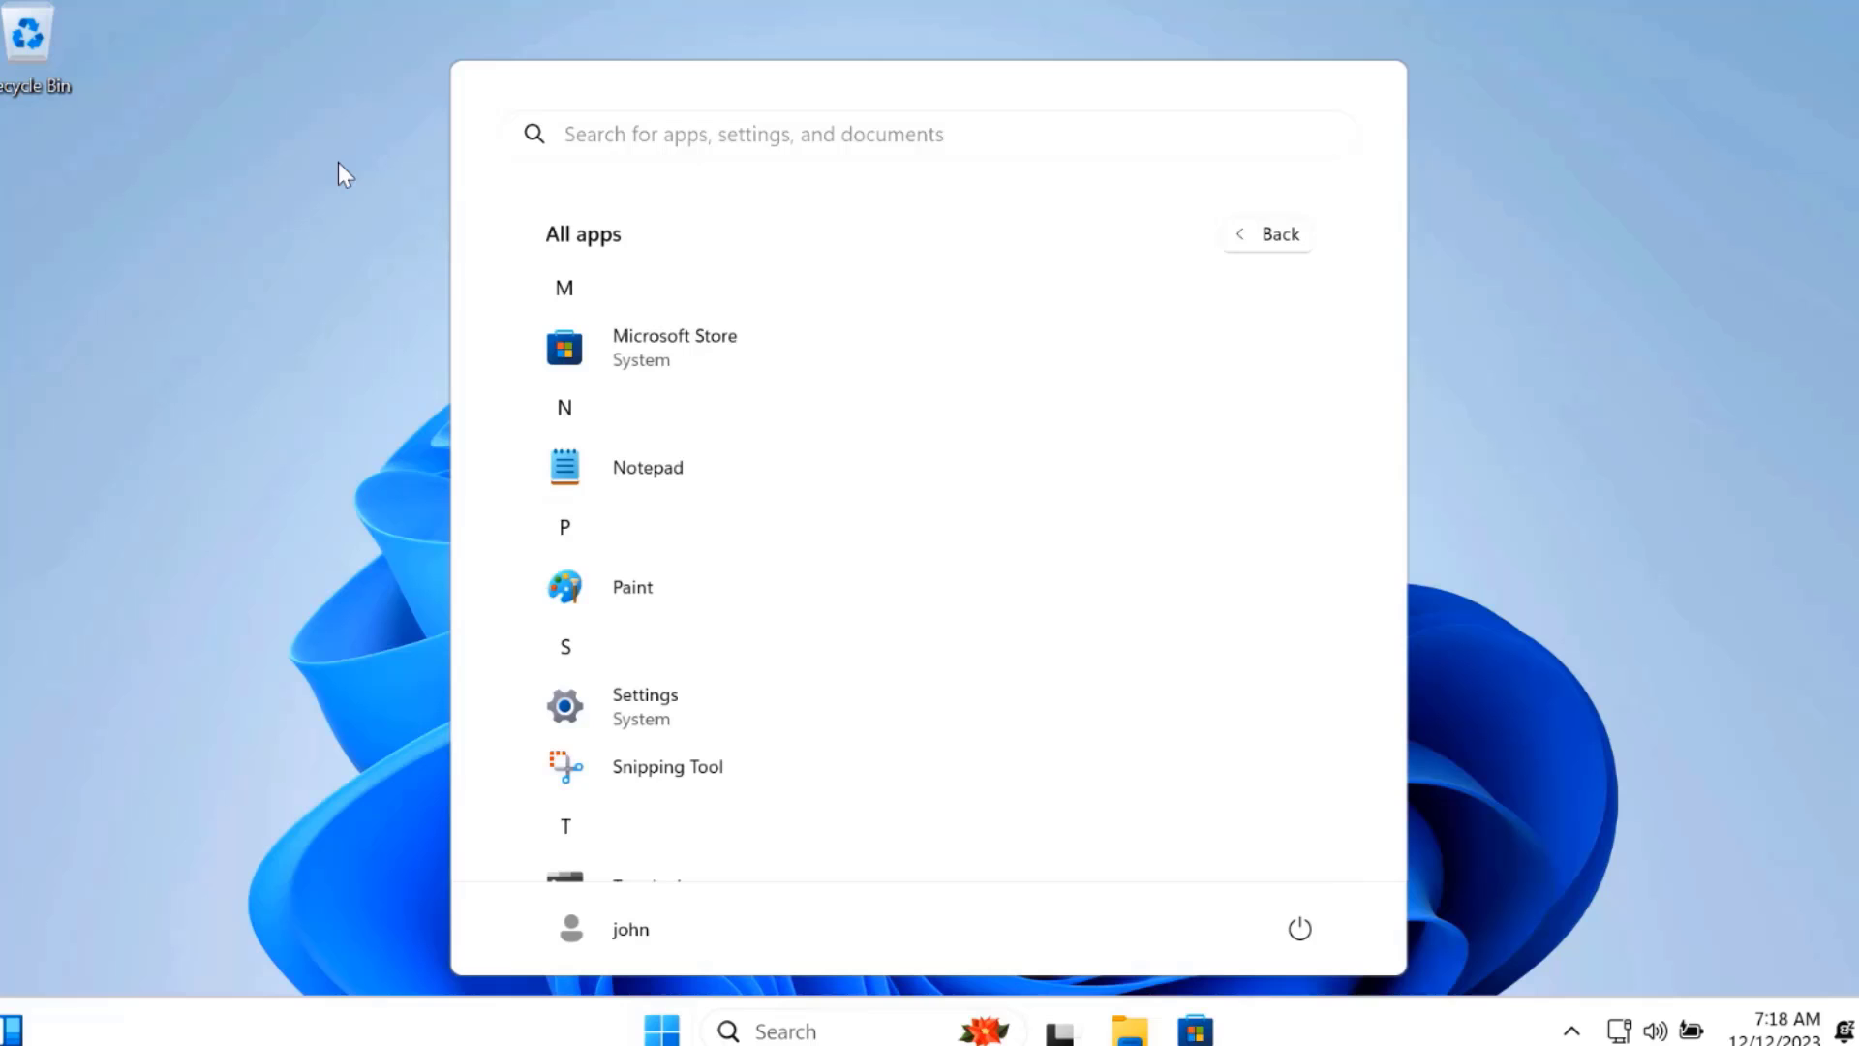
pyautogui.scroll(-3, 780, 586)
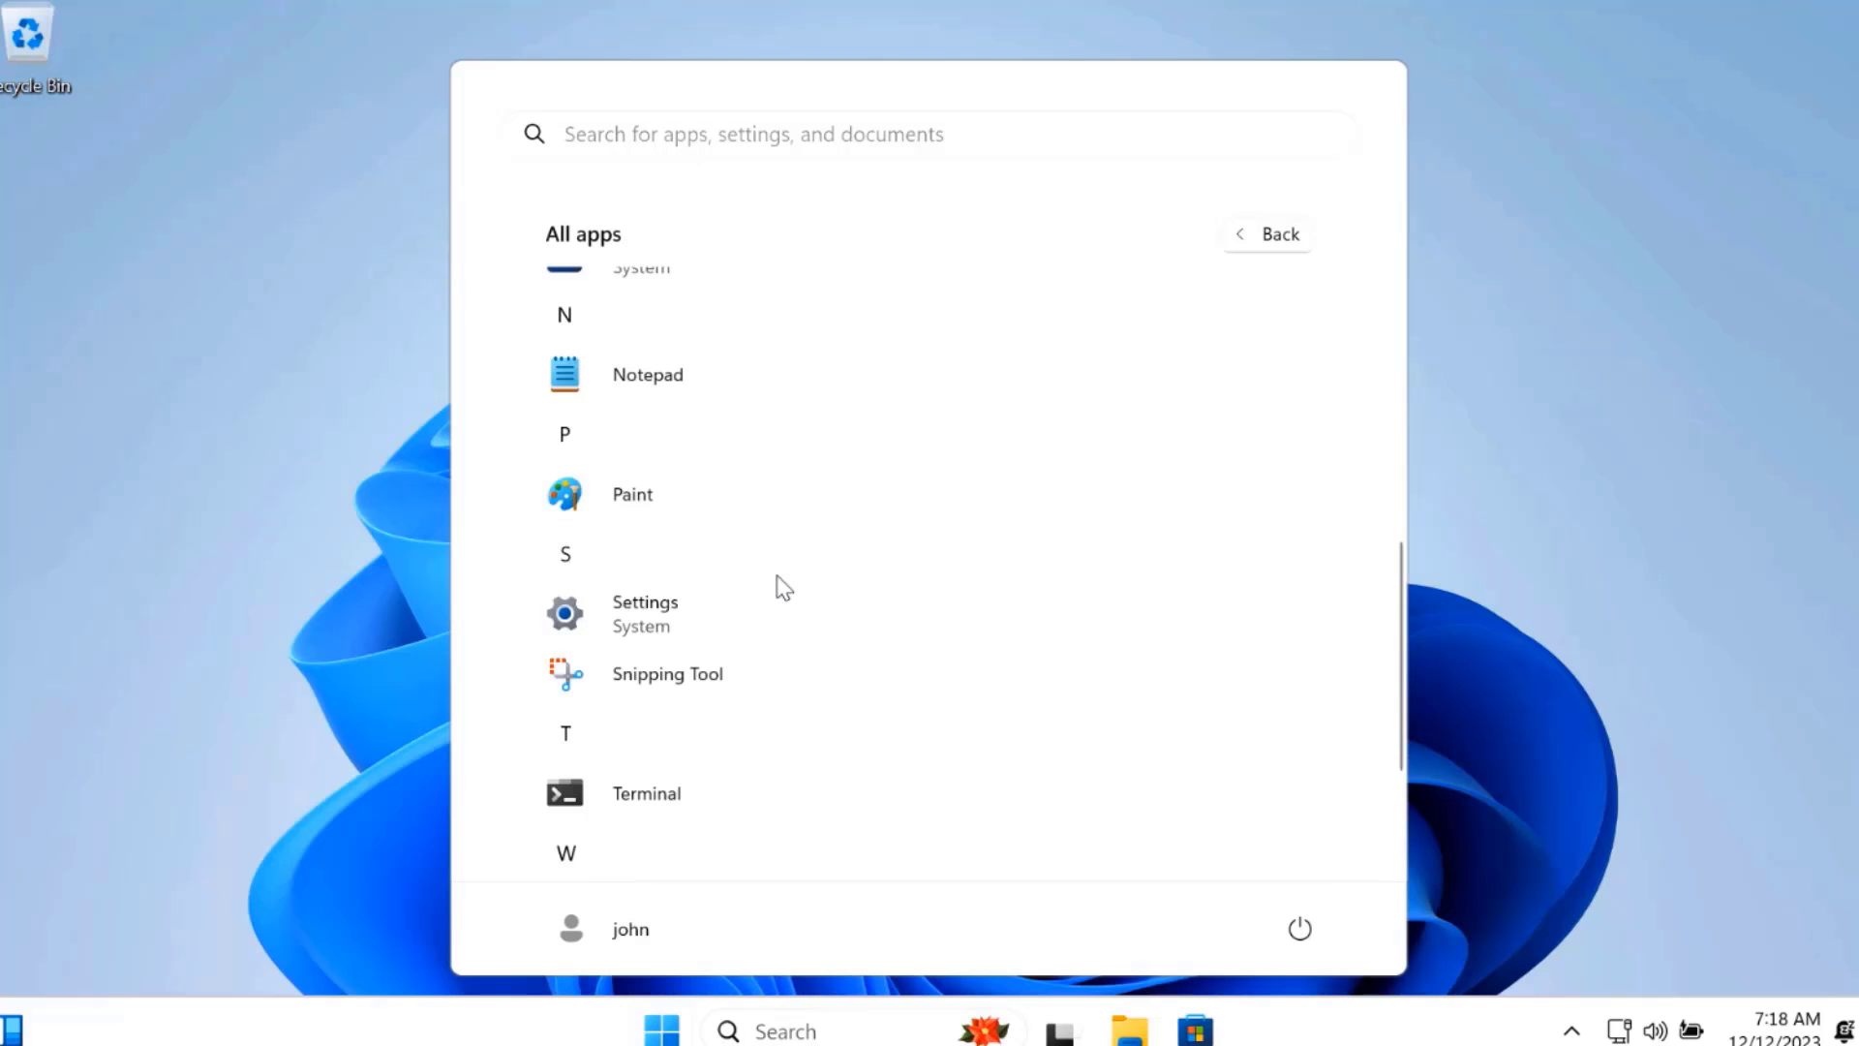
pyautogui.scroll(-1, 828, 596)
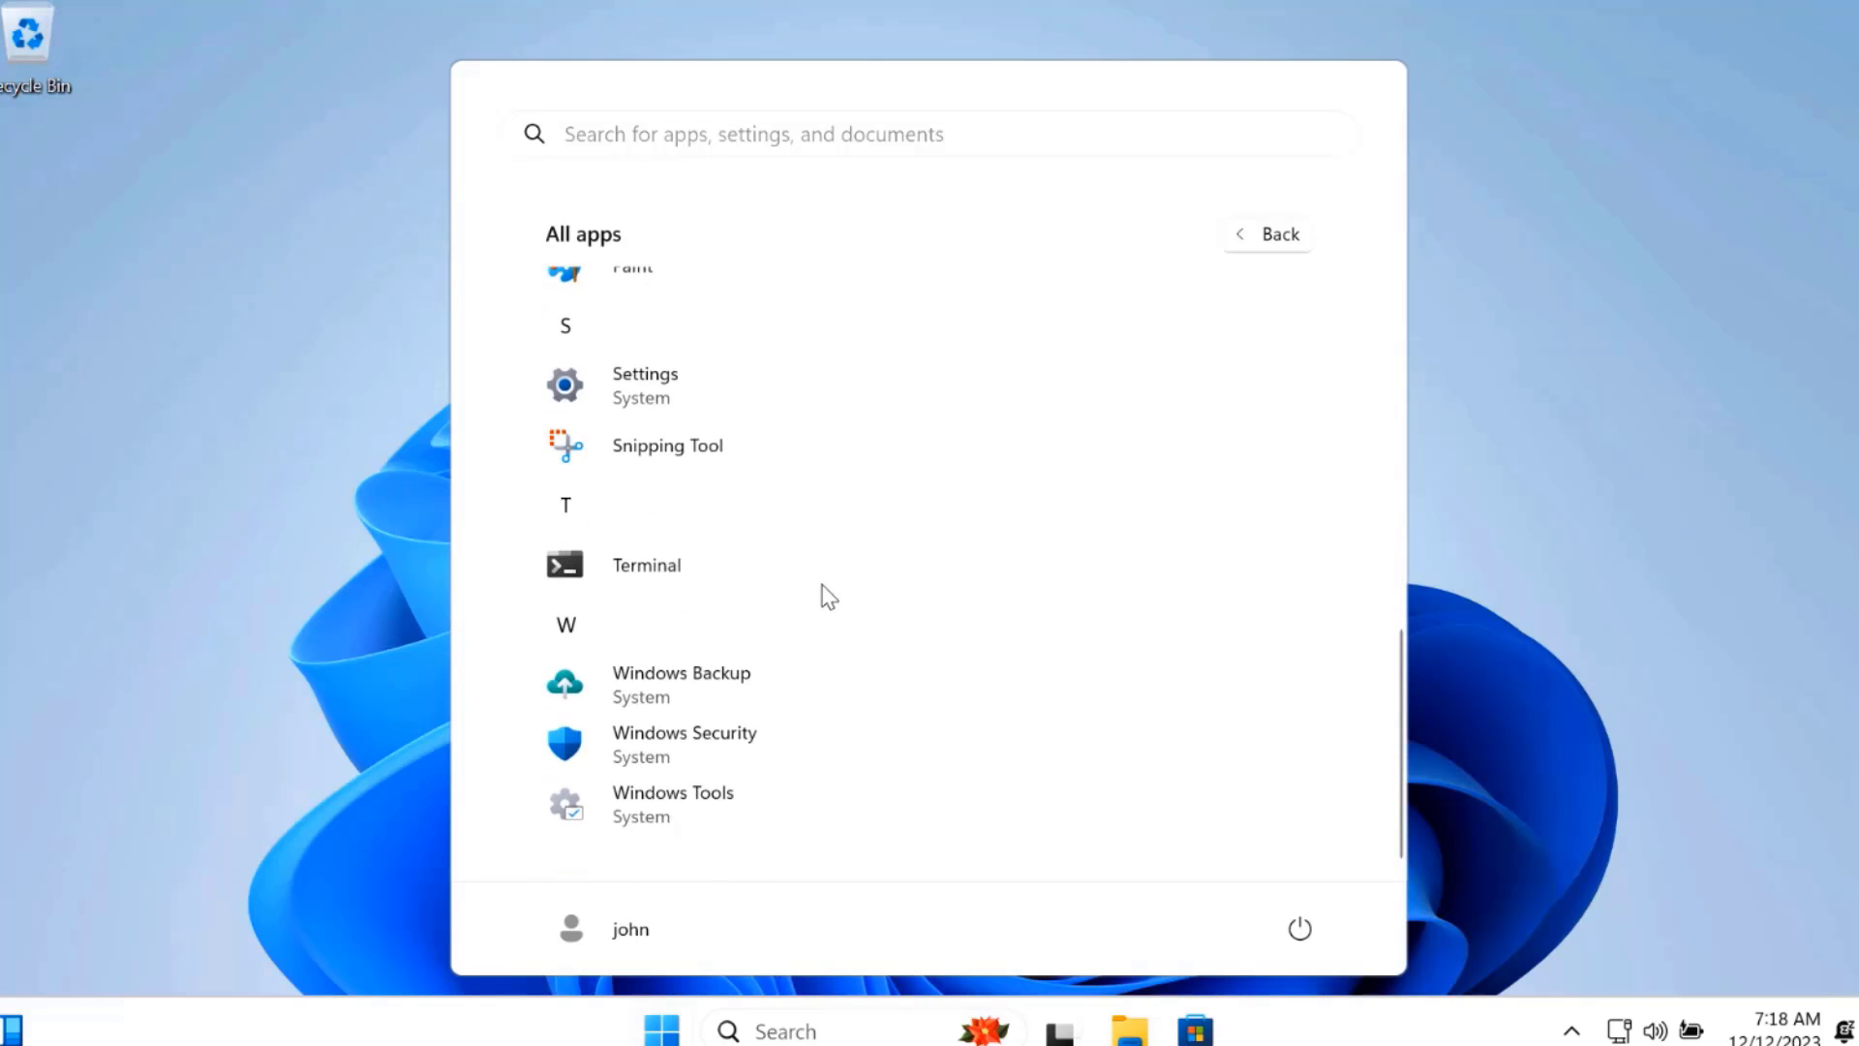
# Step: Return to Pinned, reopen All apps, and scroll to the bottom of the list
pyautogui.click(1267, 234)
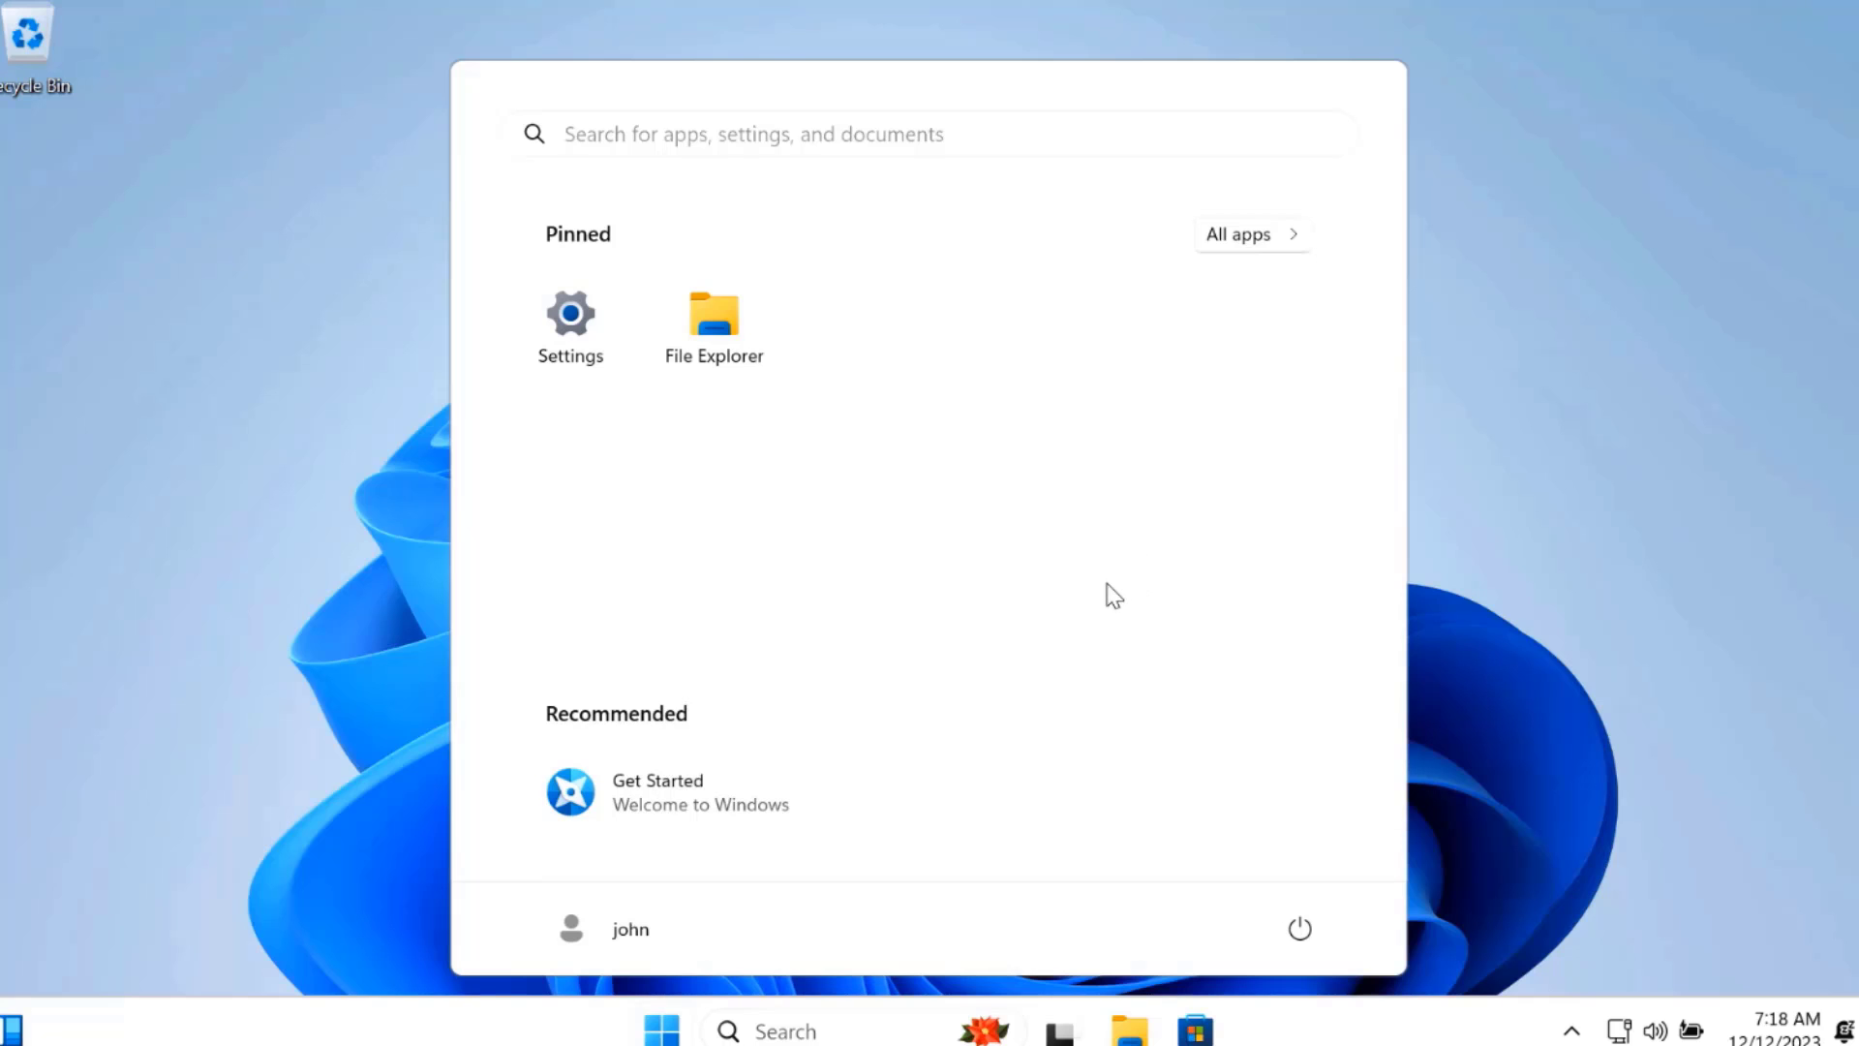
pyautogui.click(1253, 237)
pyautogui.scroll(-3, 944, 503)
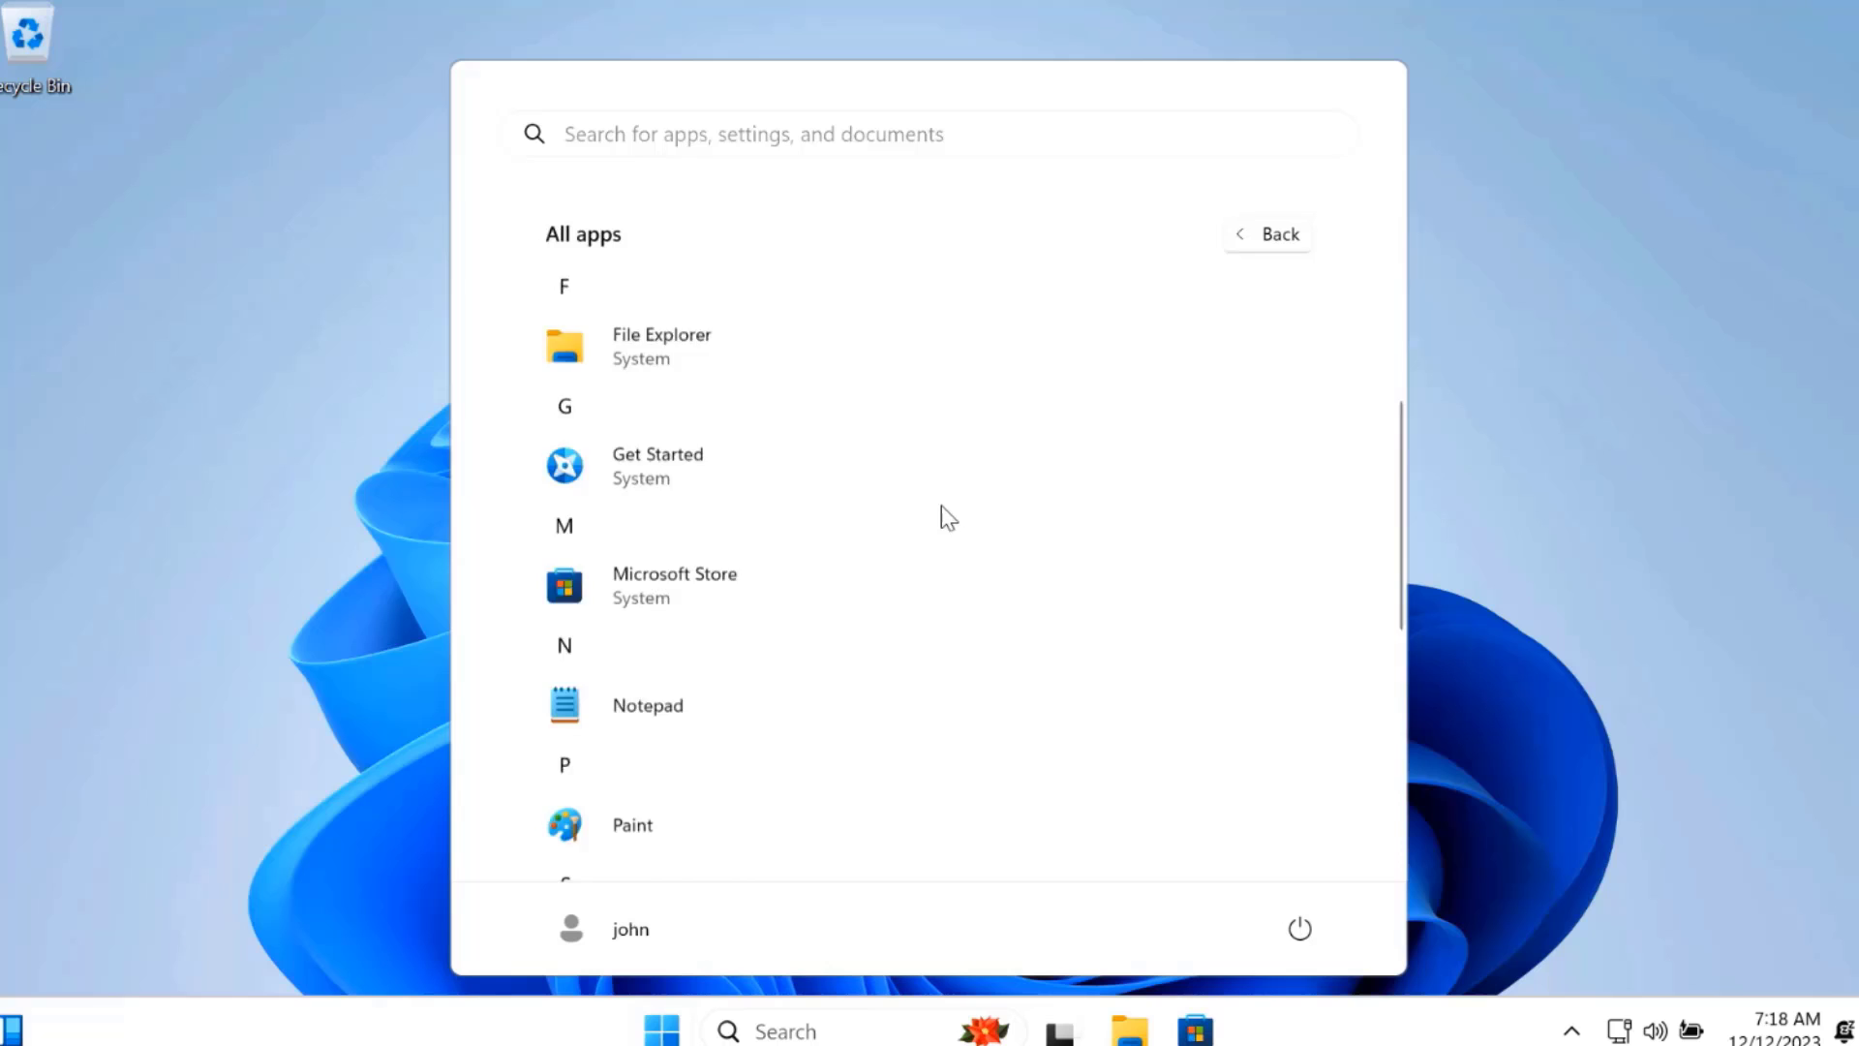
pyautogui.scroll(-3, 944, 518)
pyautogui.scroll(2, 983, 525)
pyautogui.scroll(-2, 983, 523)
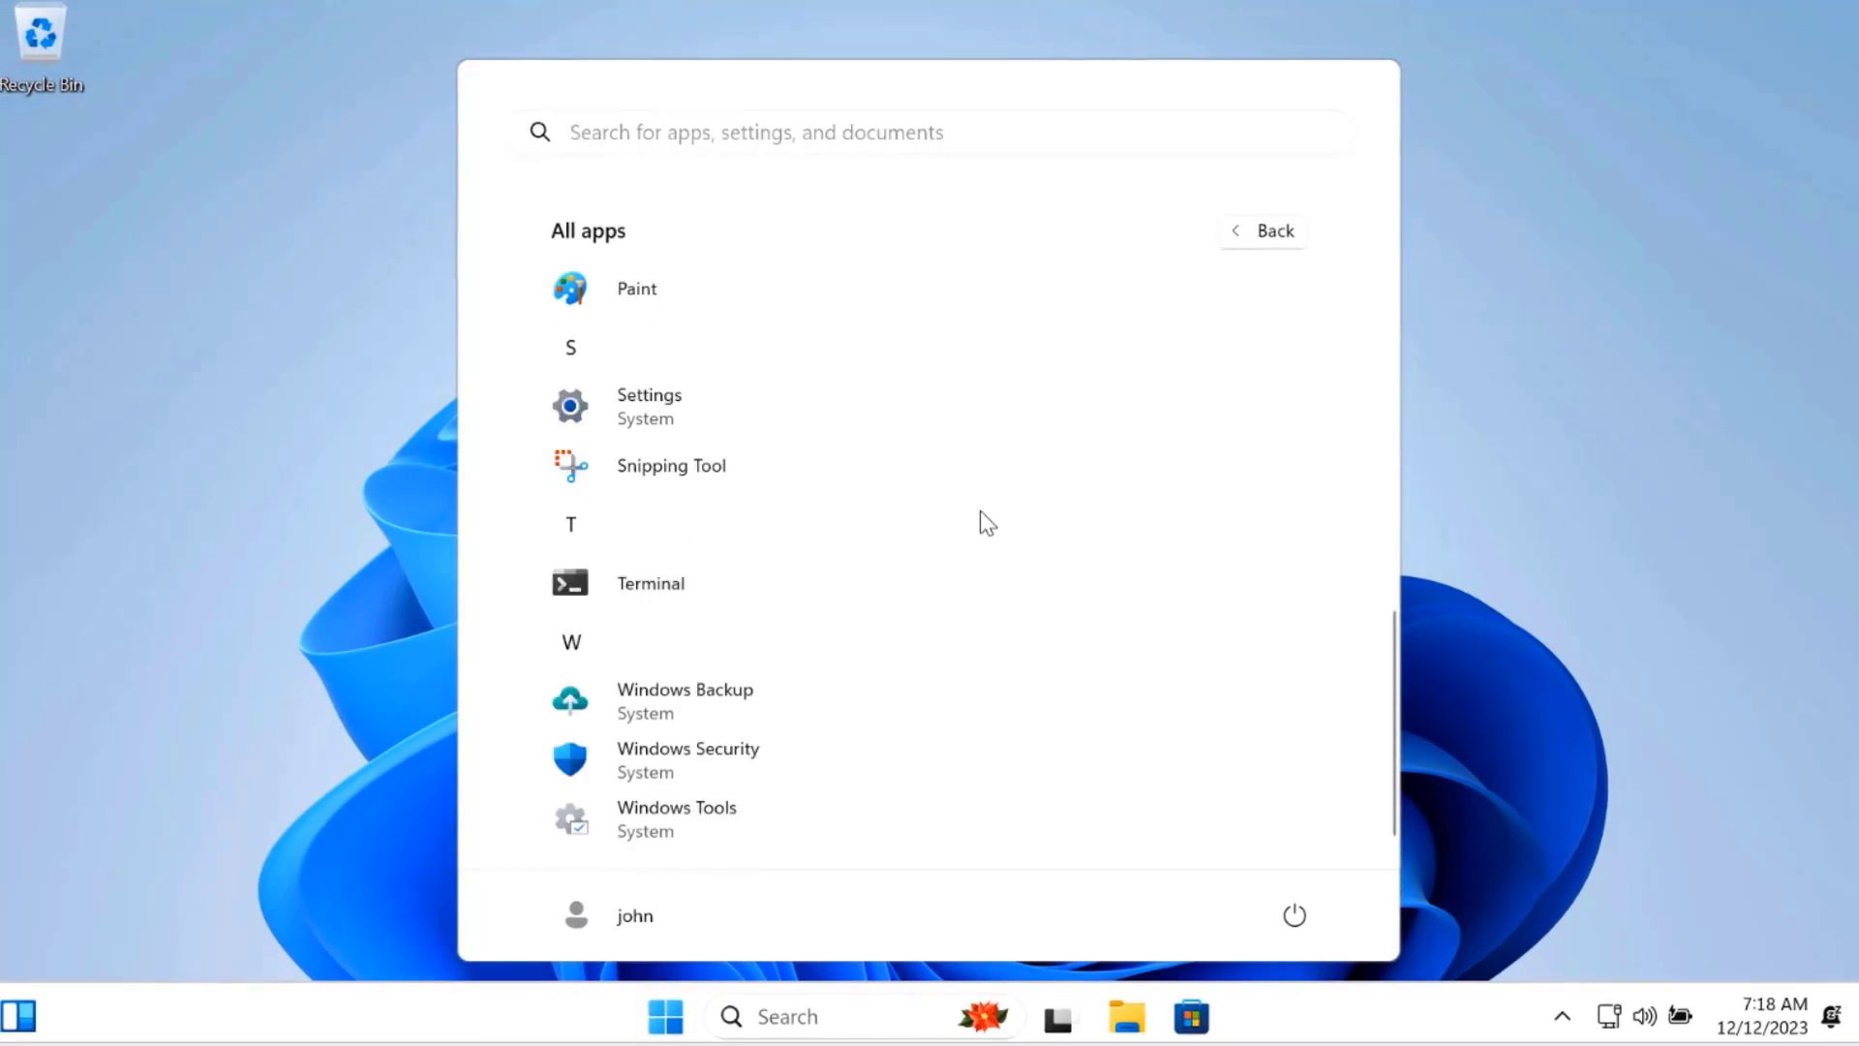
# Step: Open Computer Management via This PC > Show more options > Manage and select Device Manager
pyautogui.press('Escape')
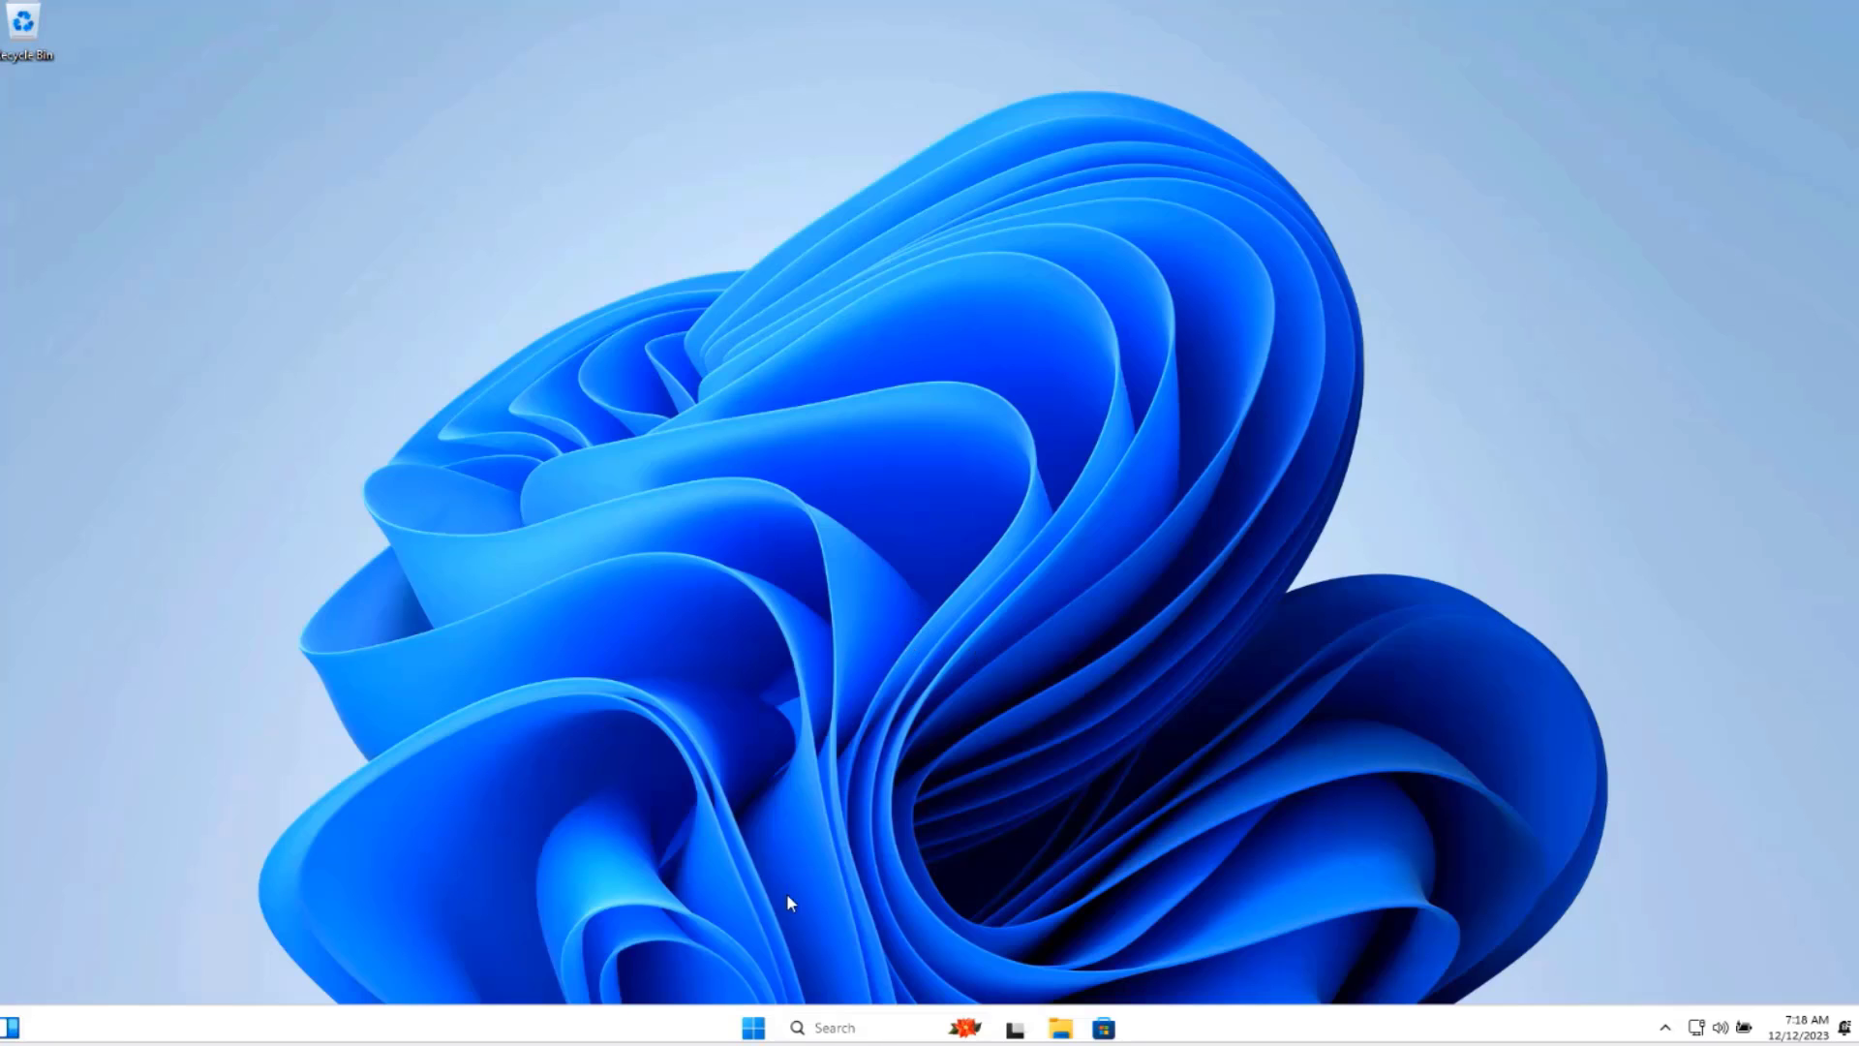
pyautogui.press('super+e')
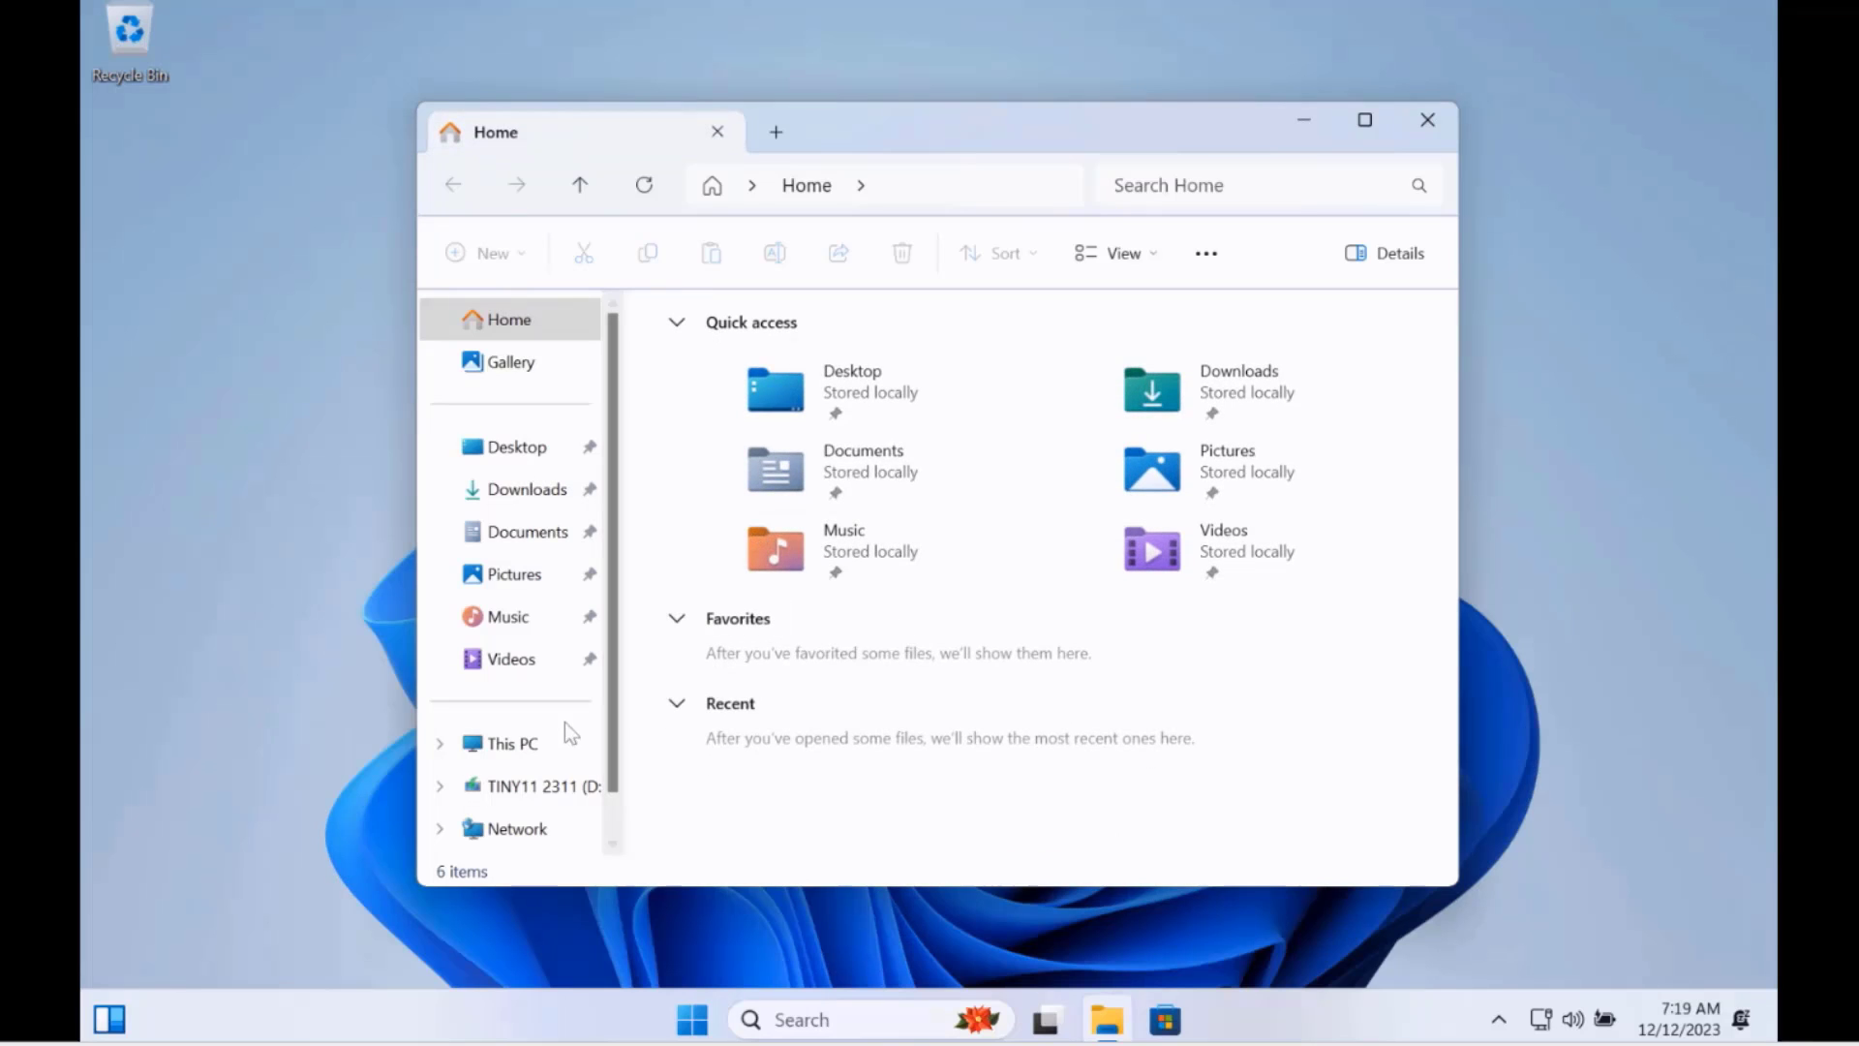
pyautogui.rightClick(503, 745)
pyautogui.click(576, 710)
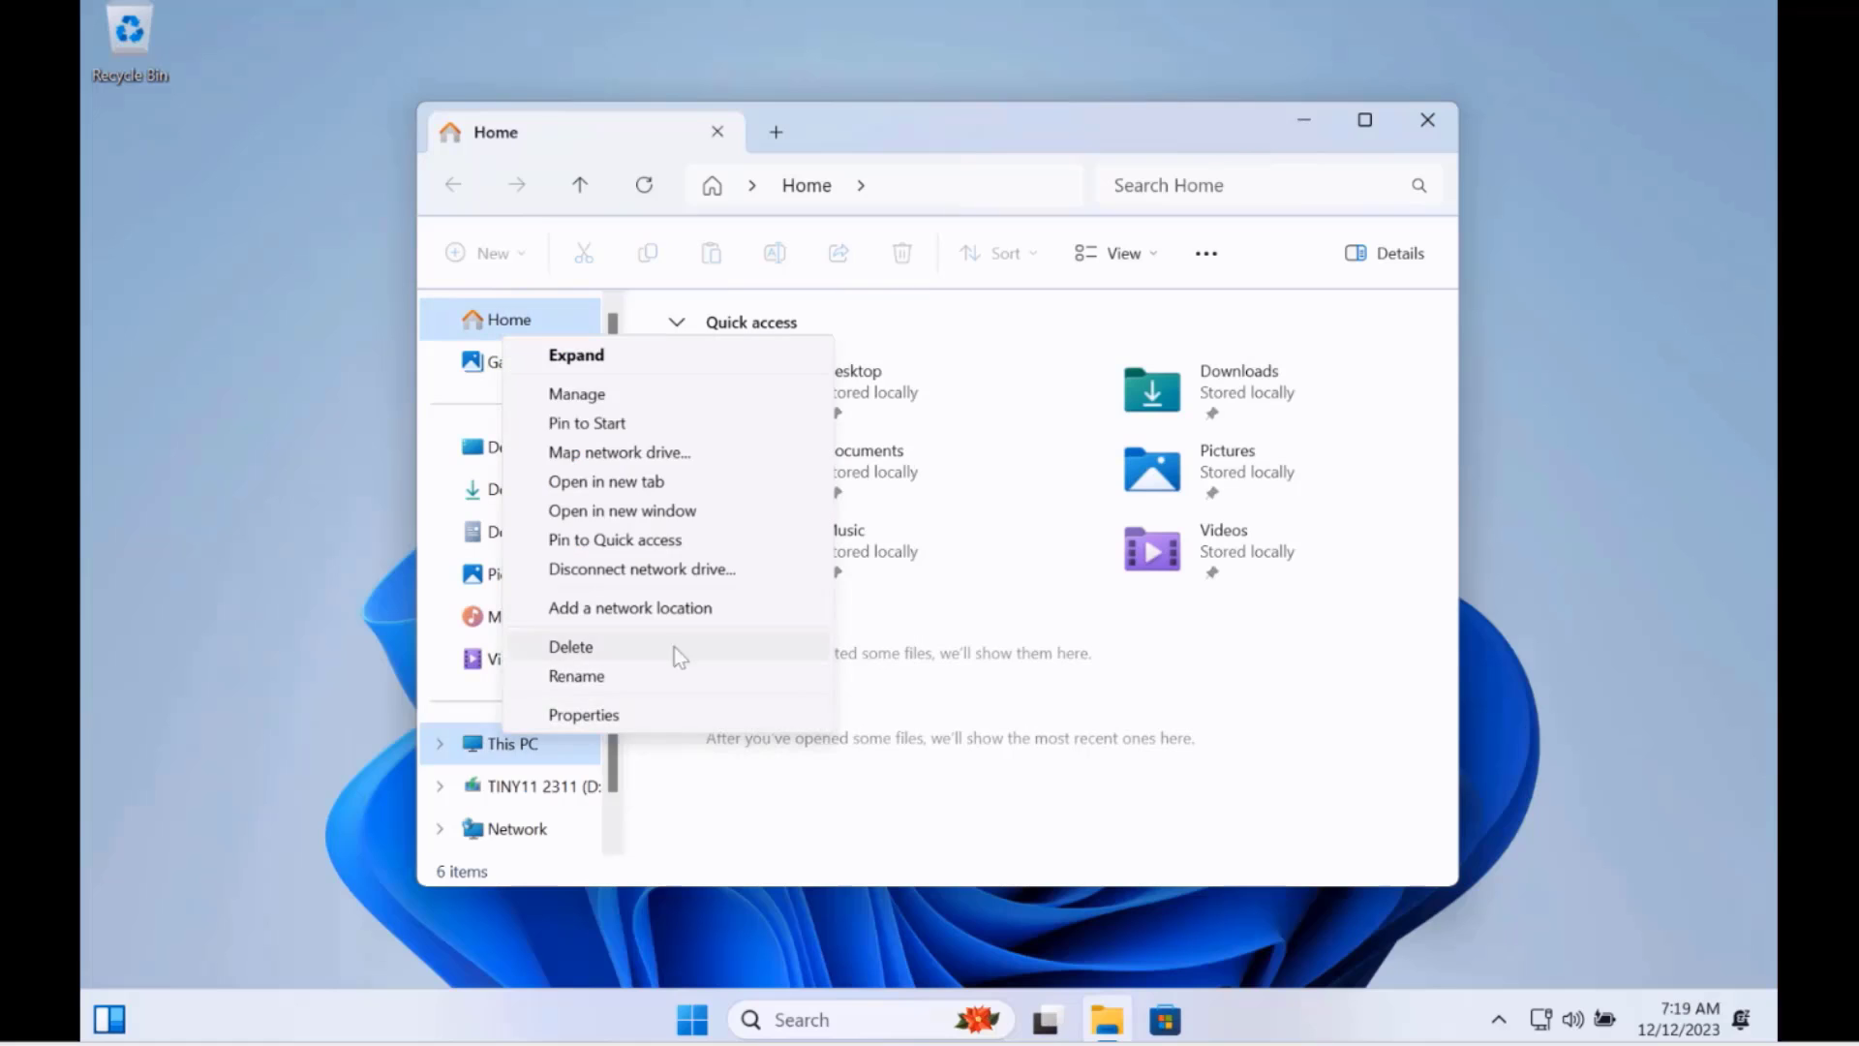
pyautogui.click(581, 396)
pyautogui.click(269, 305)
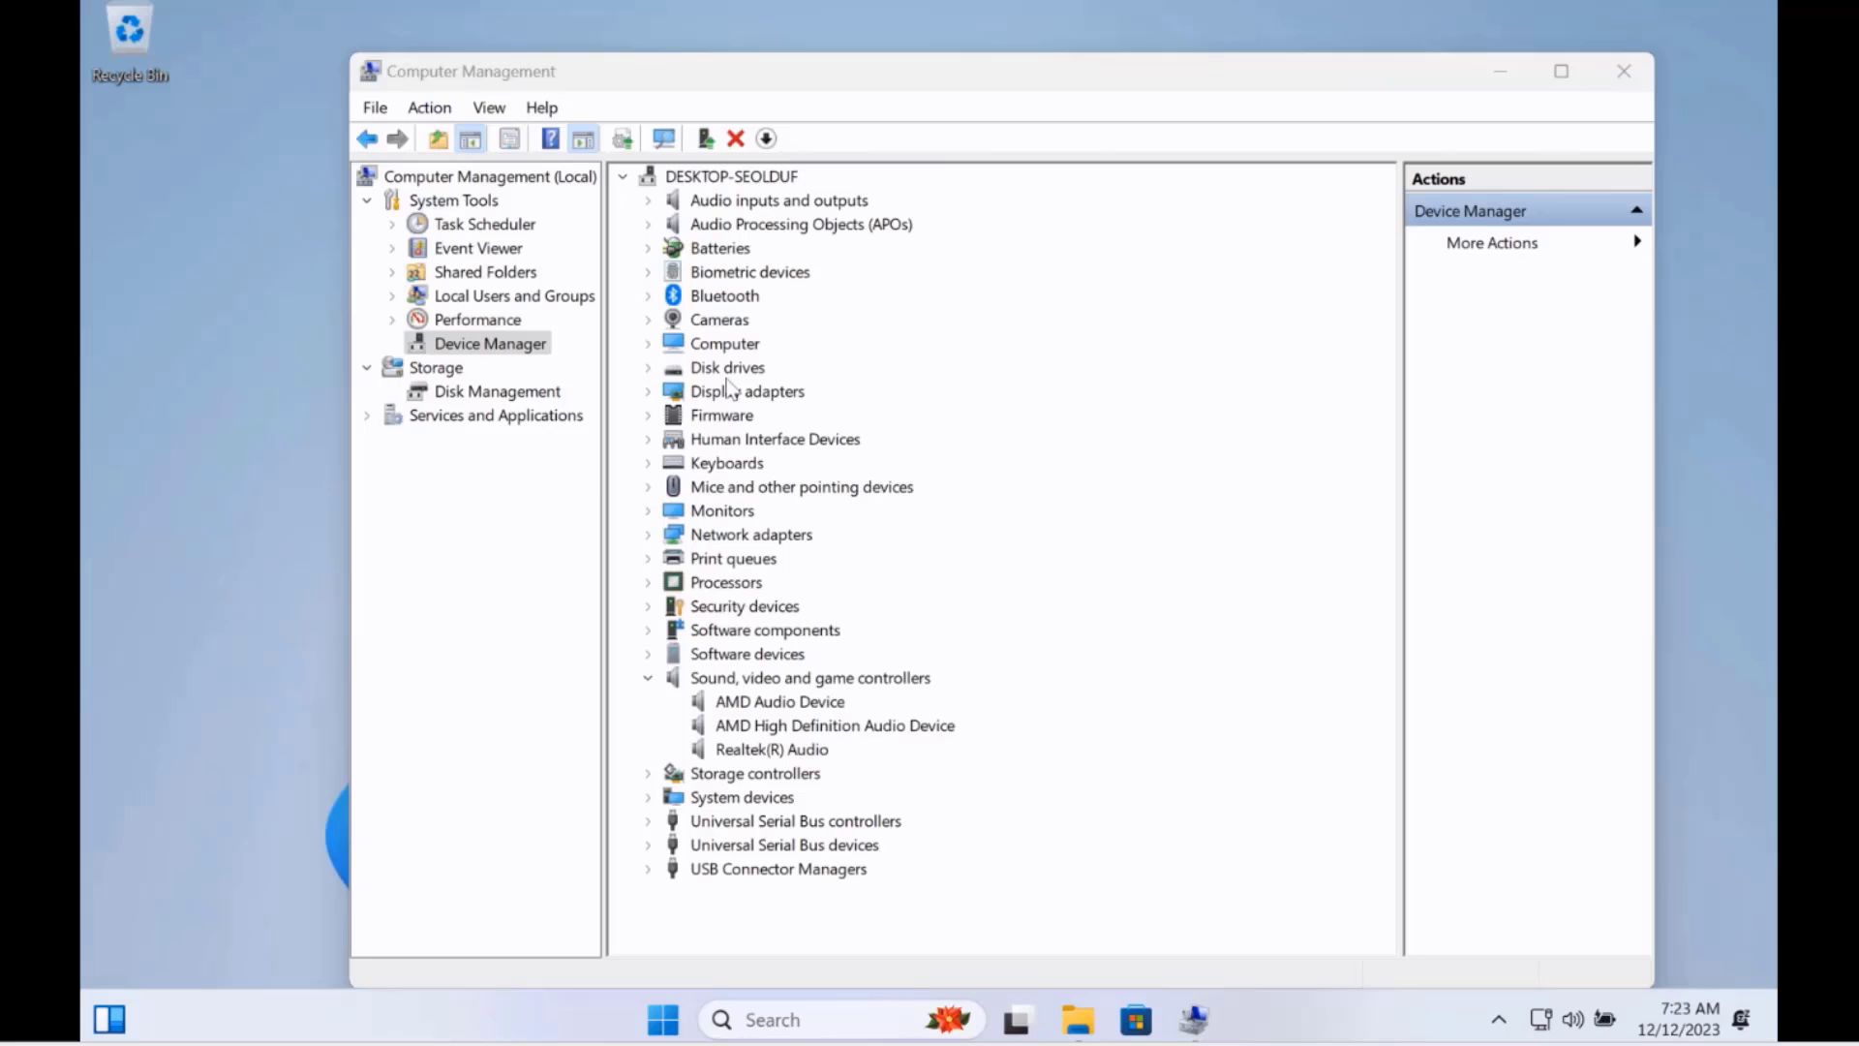
# Step: Close Computer Management and choose 1920 × 1080 as the display resolution in Display settings
pyautogui.click(1622, 68)
pyautogui.rightClick(1419, 319)
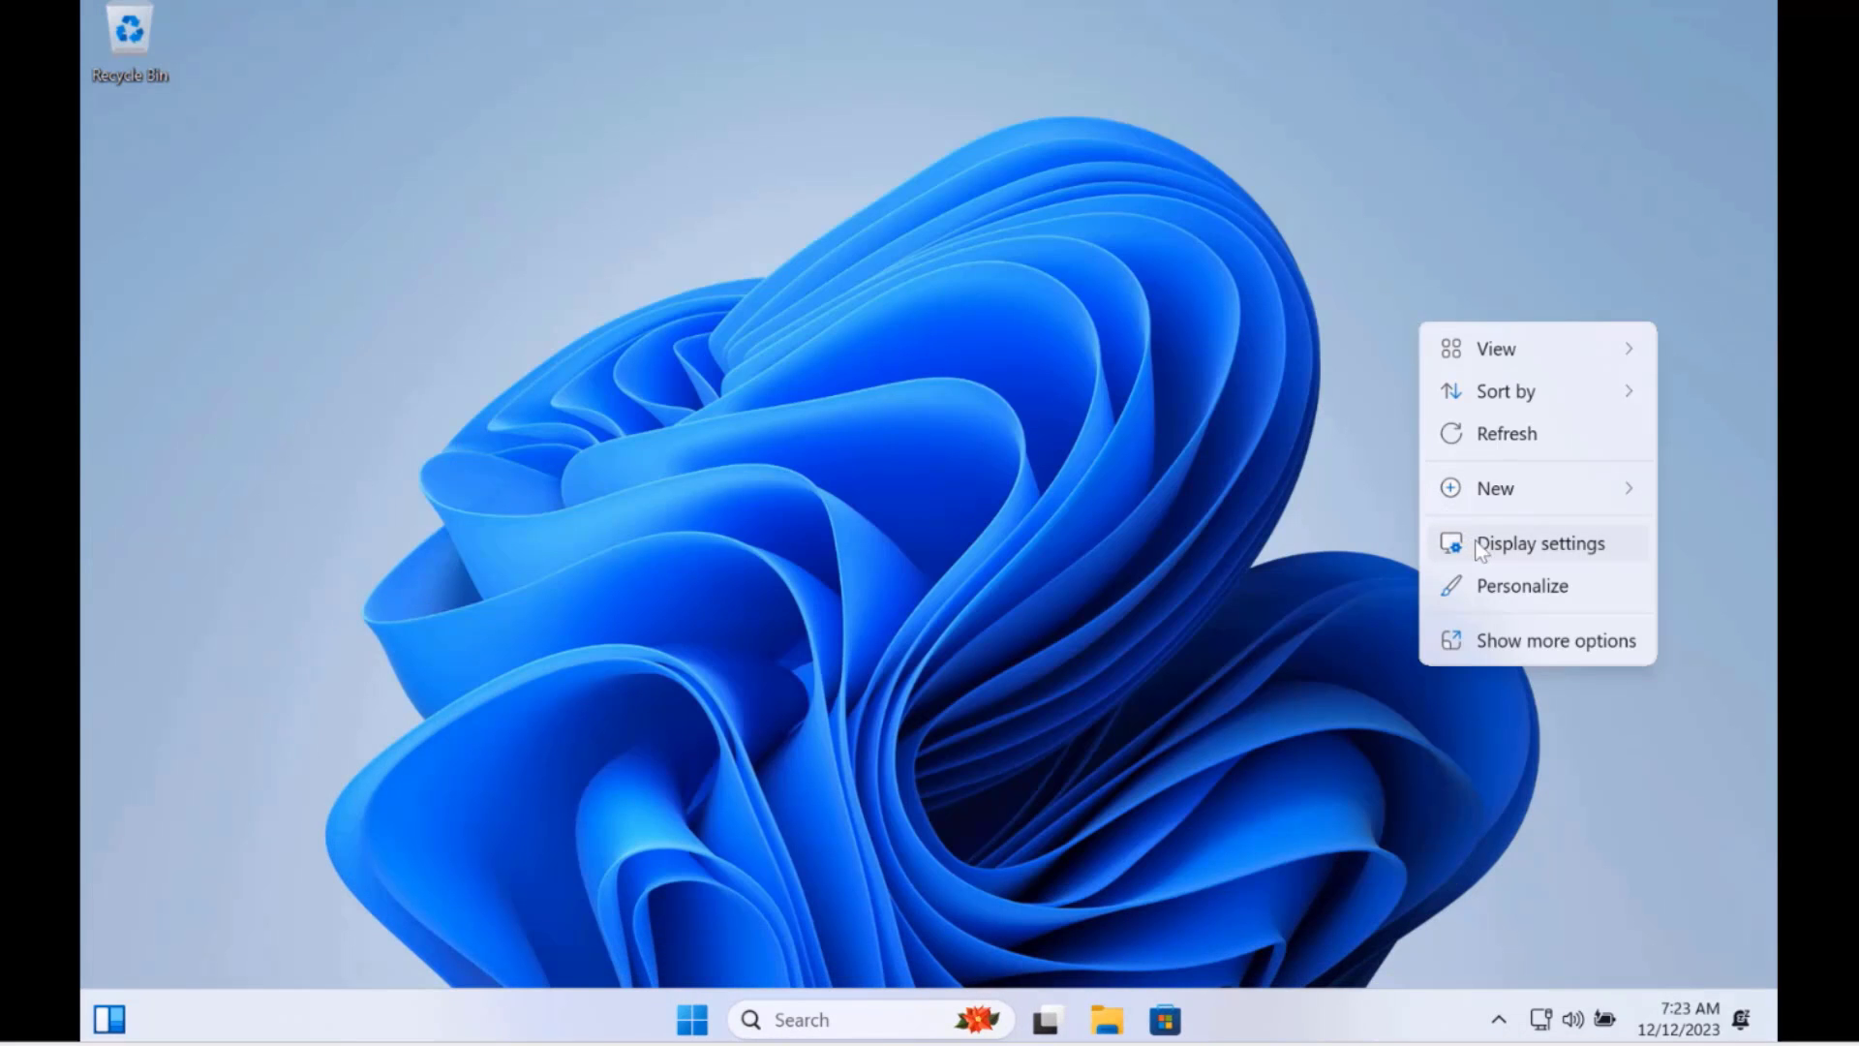
pyautogui.click(1540, 543)
pyautogui.scroll(-3, 978, 602)
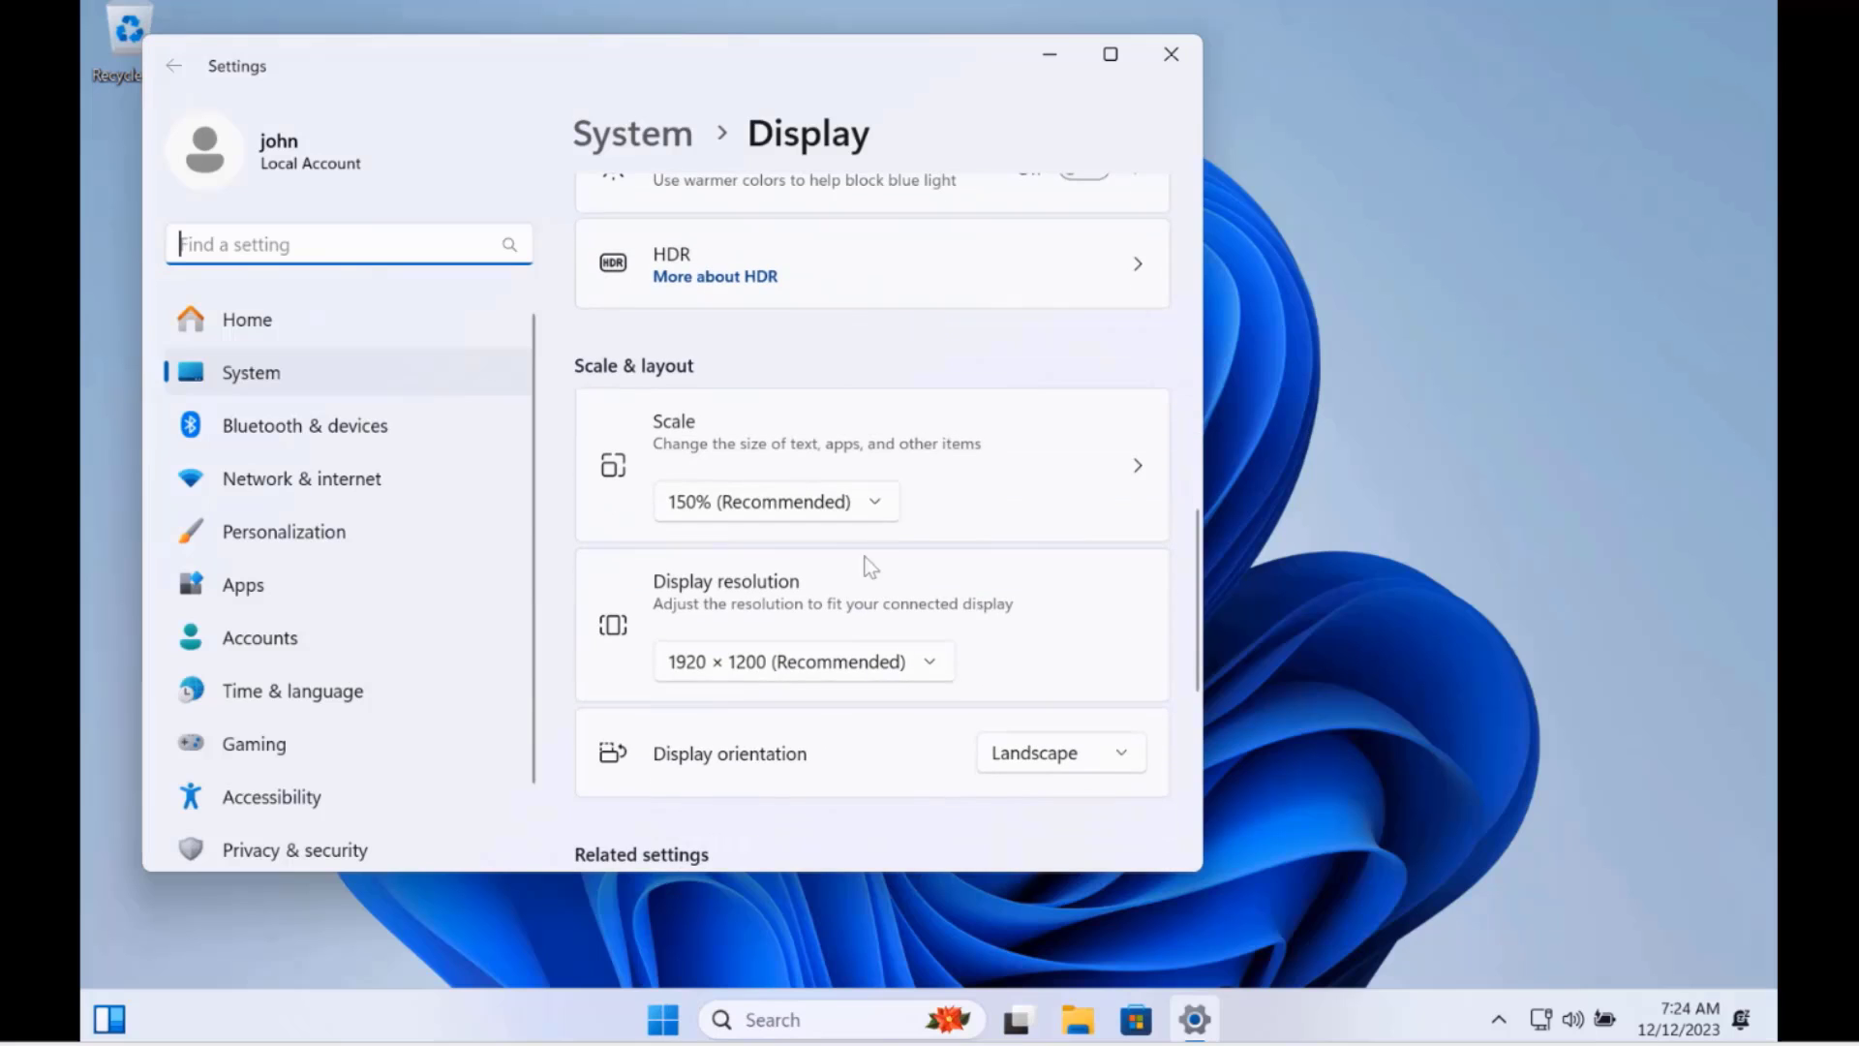
pyautogui.click(807, 664)
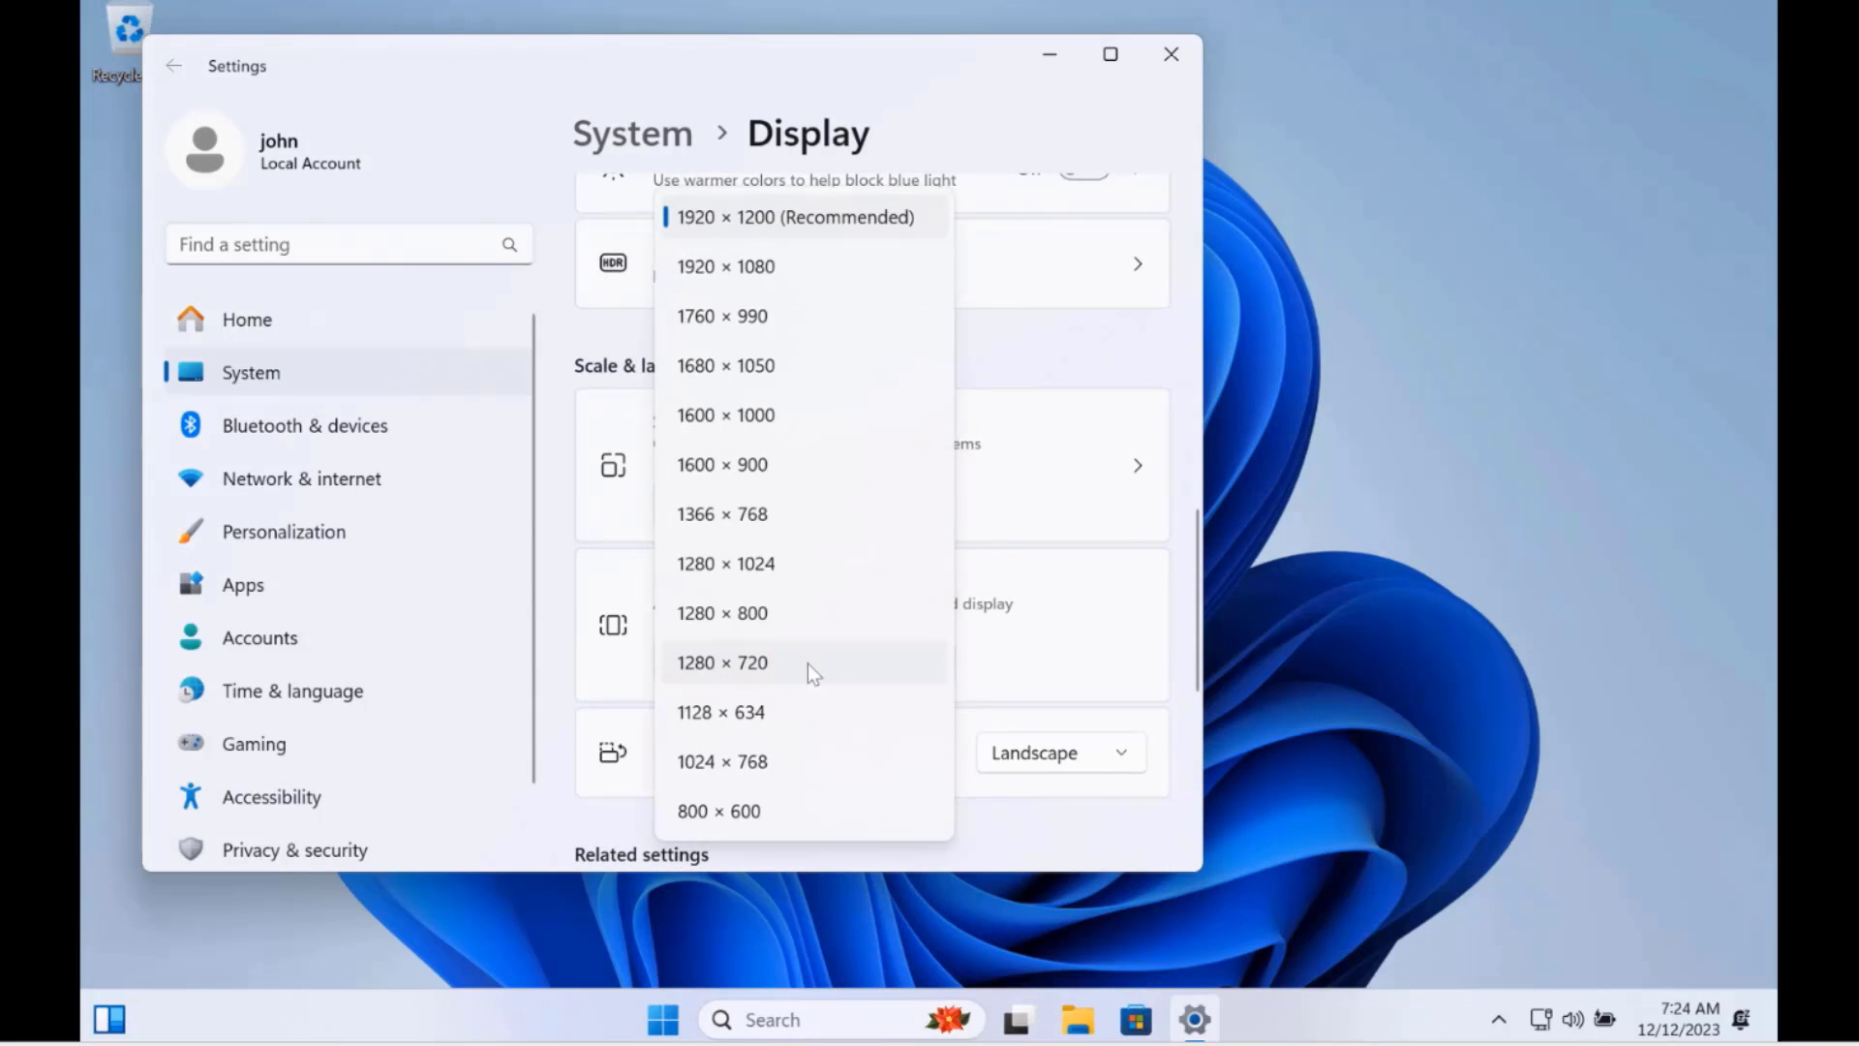
pyautogui.click(769, 282)
# Step: Keep the new resolution, close Settings, and open Control Panel by searching 'co'
pyautogui.click(519, 577)
pyautogui.click(1198, 54)
pyautogui.click(824, 1024)
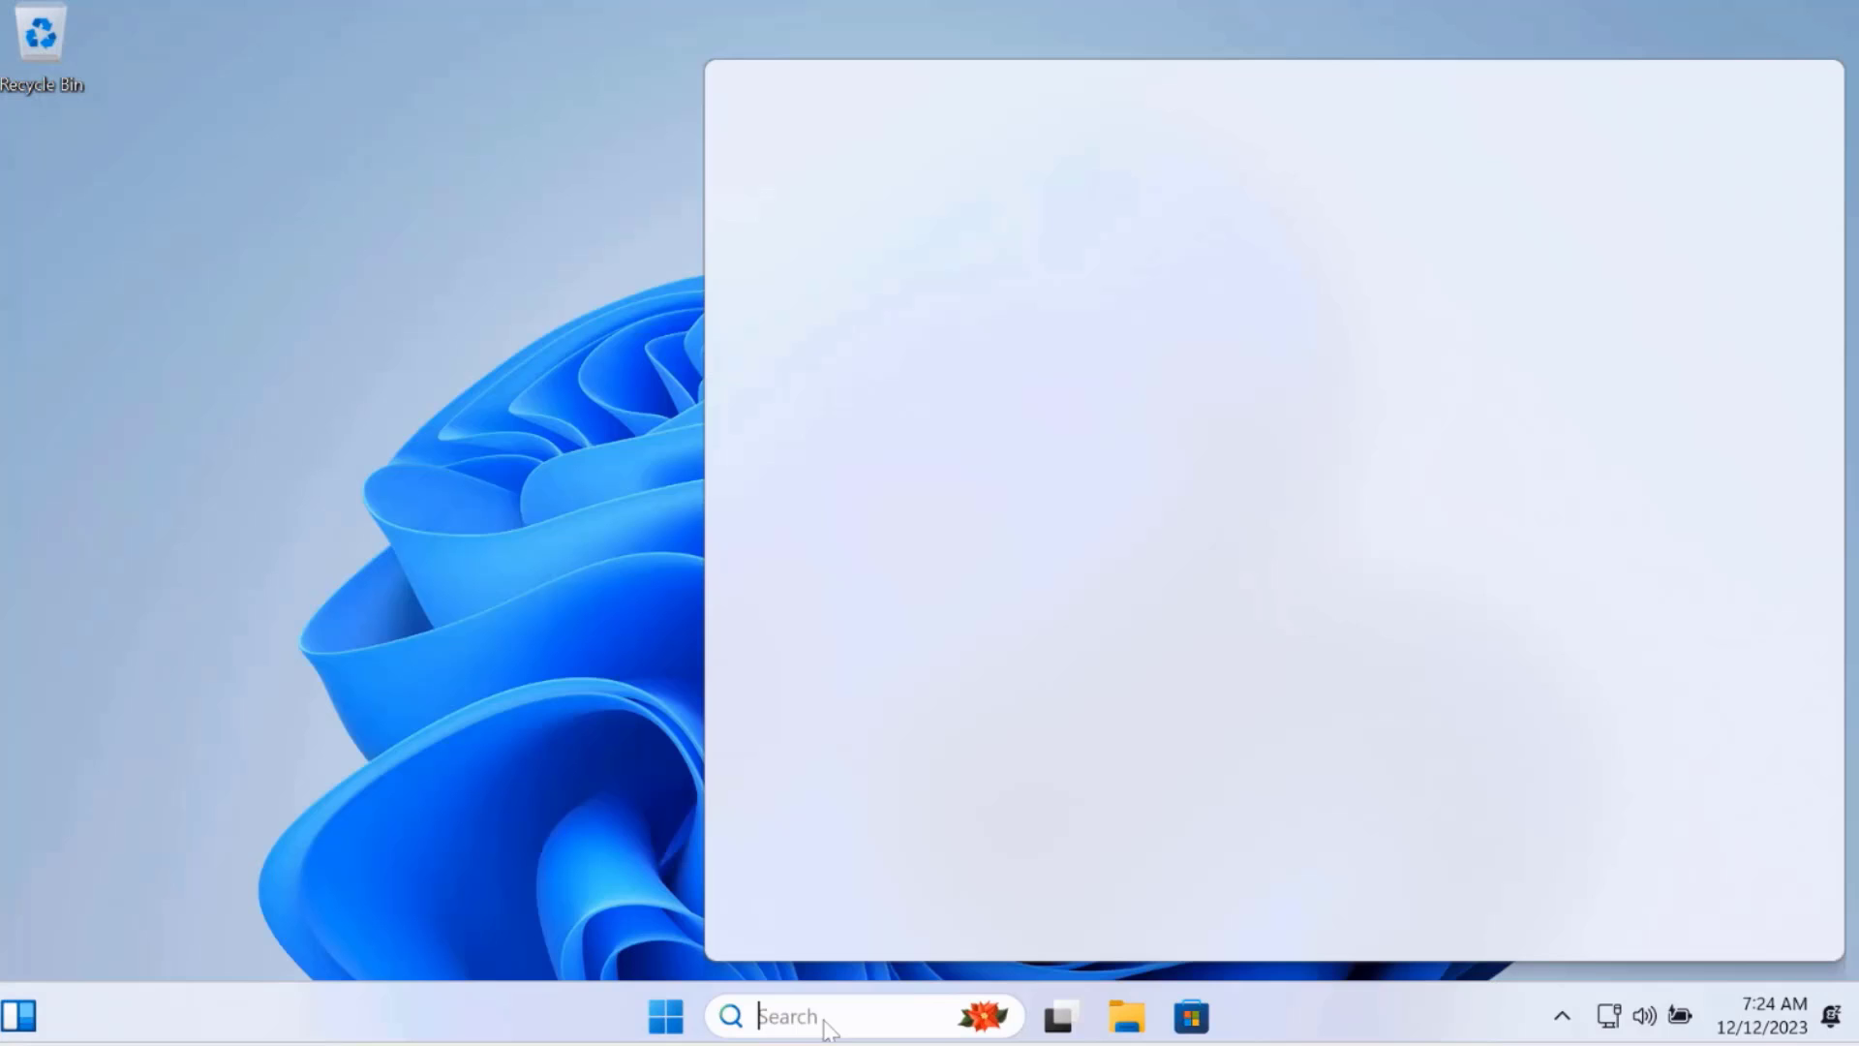
pyautogui.write('command Prompt')
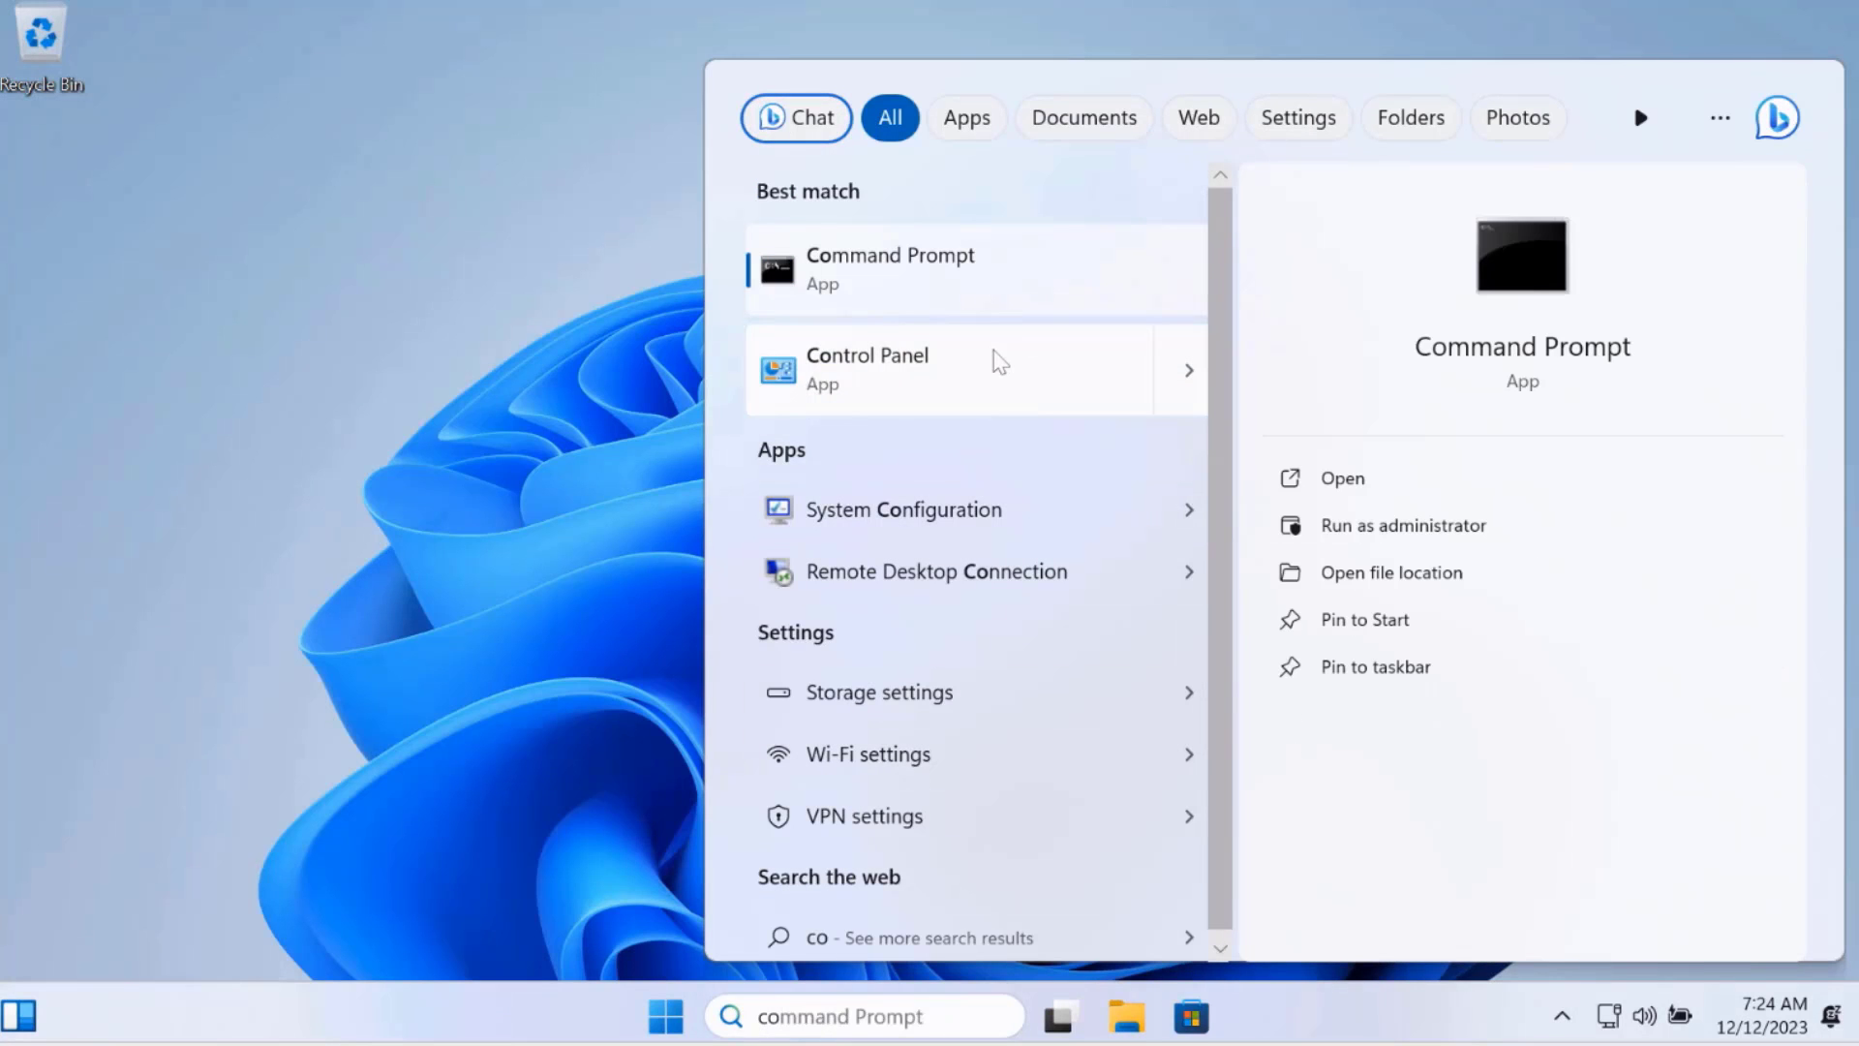
pyautogui.click(997, 363)
# Step: View Control Panel items as Large icons and open Programs and Features
pyautogui.click(1346, 215)
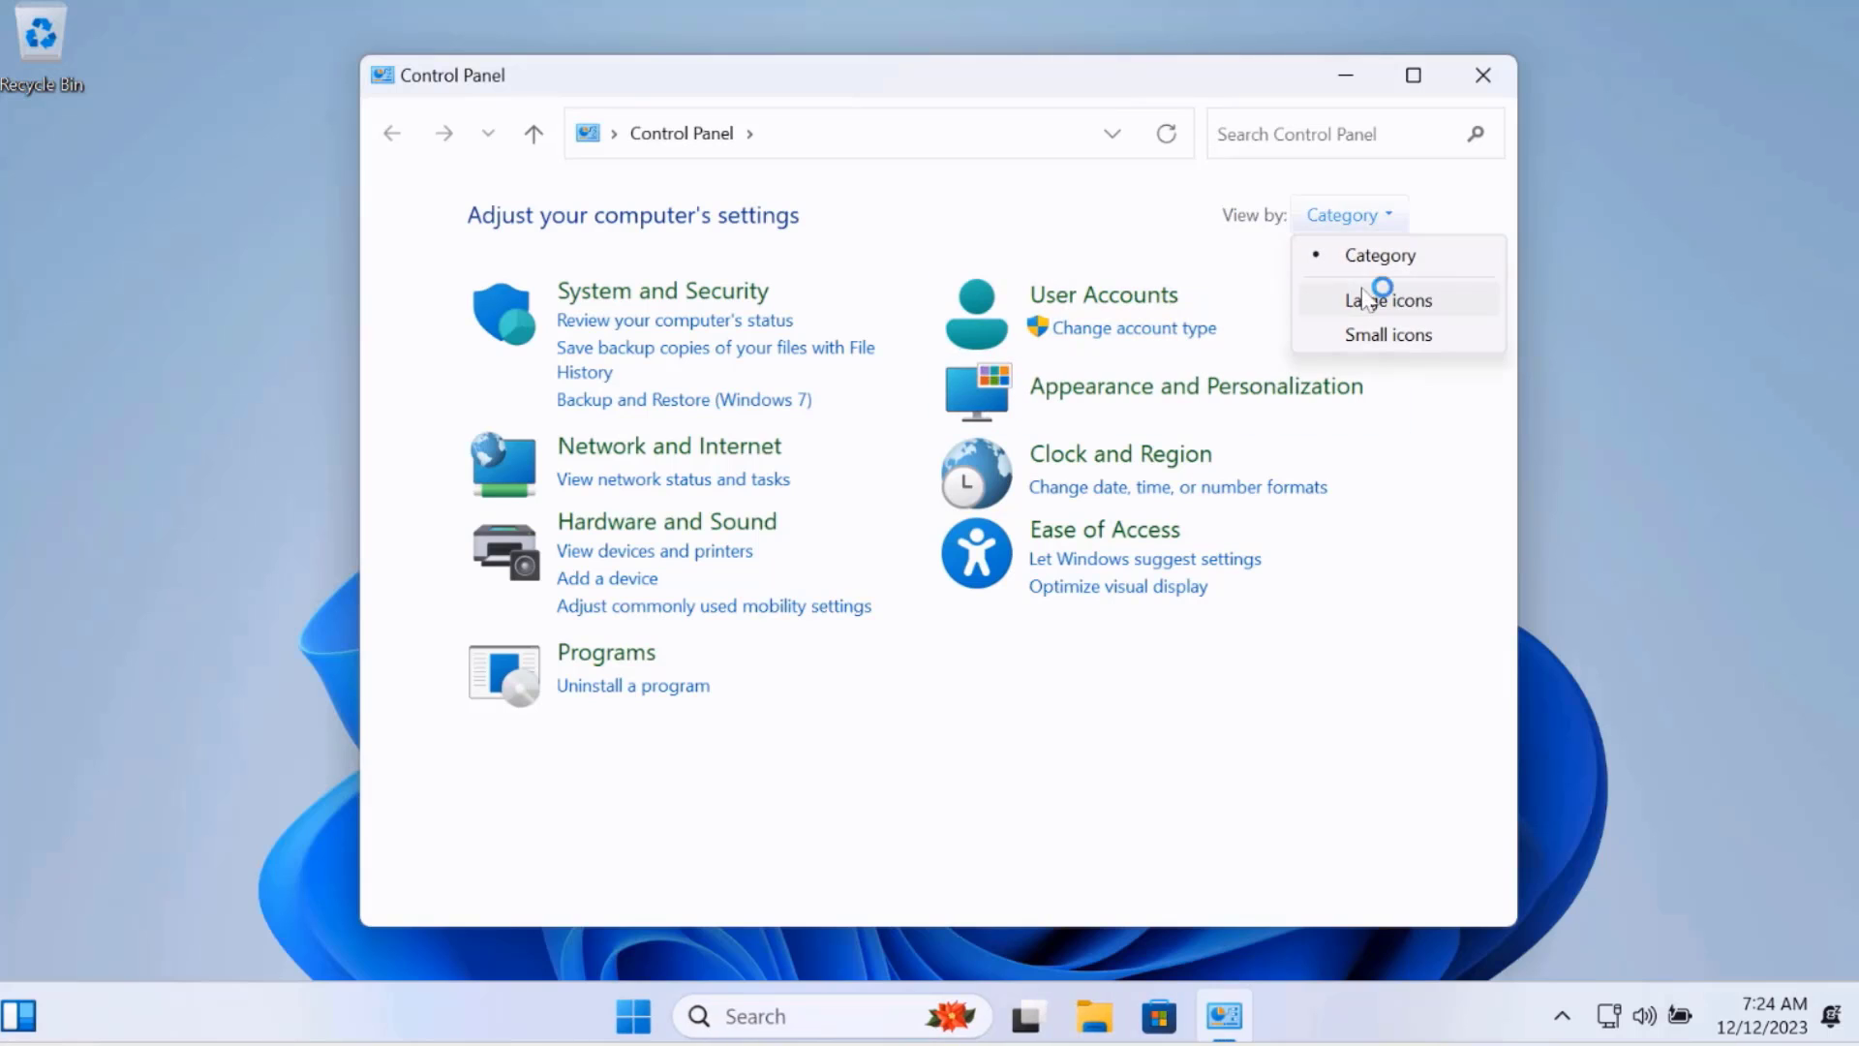
pyautogui.click(1385, 297)
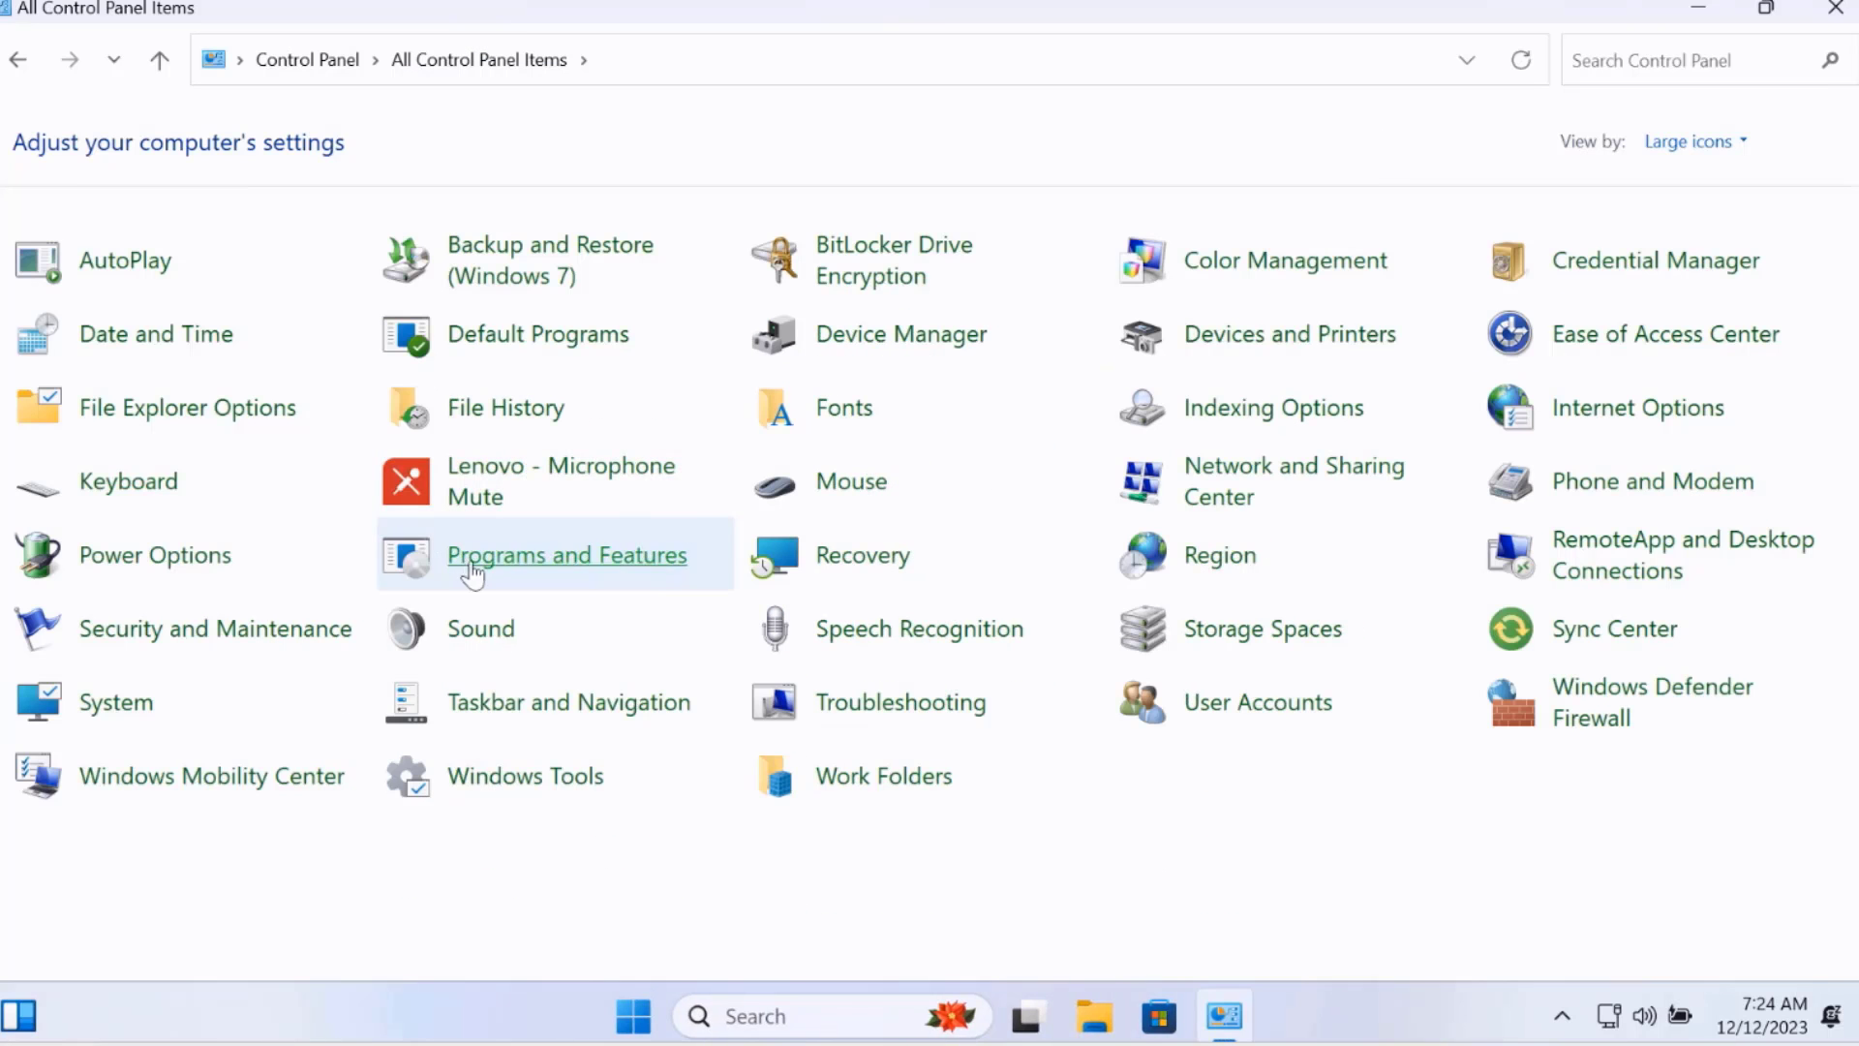
pyautogui.click(550, 565)
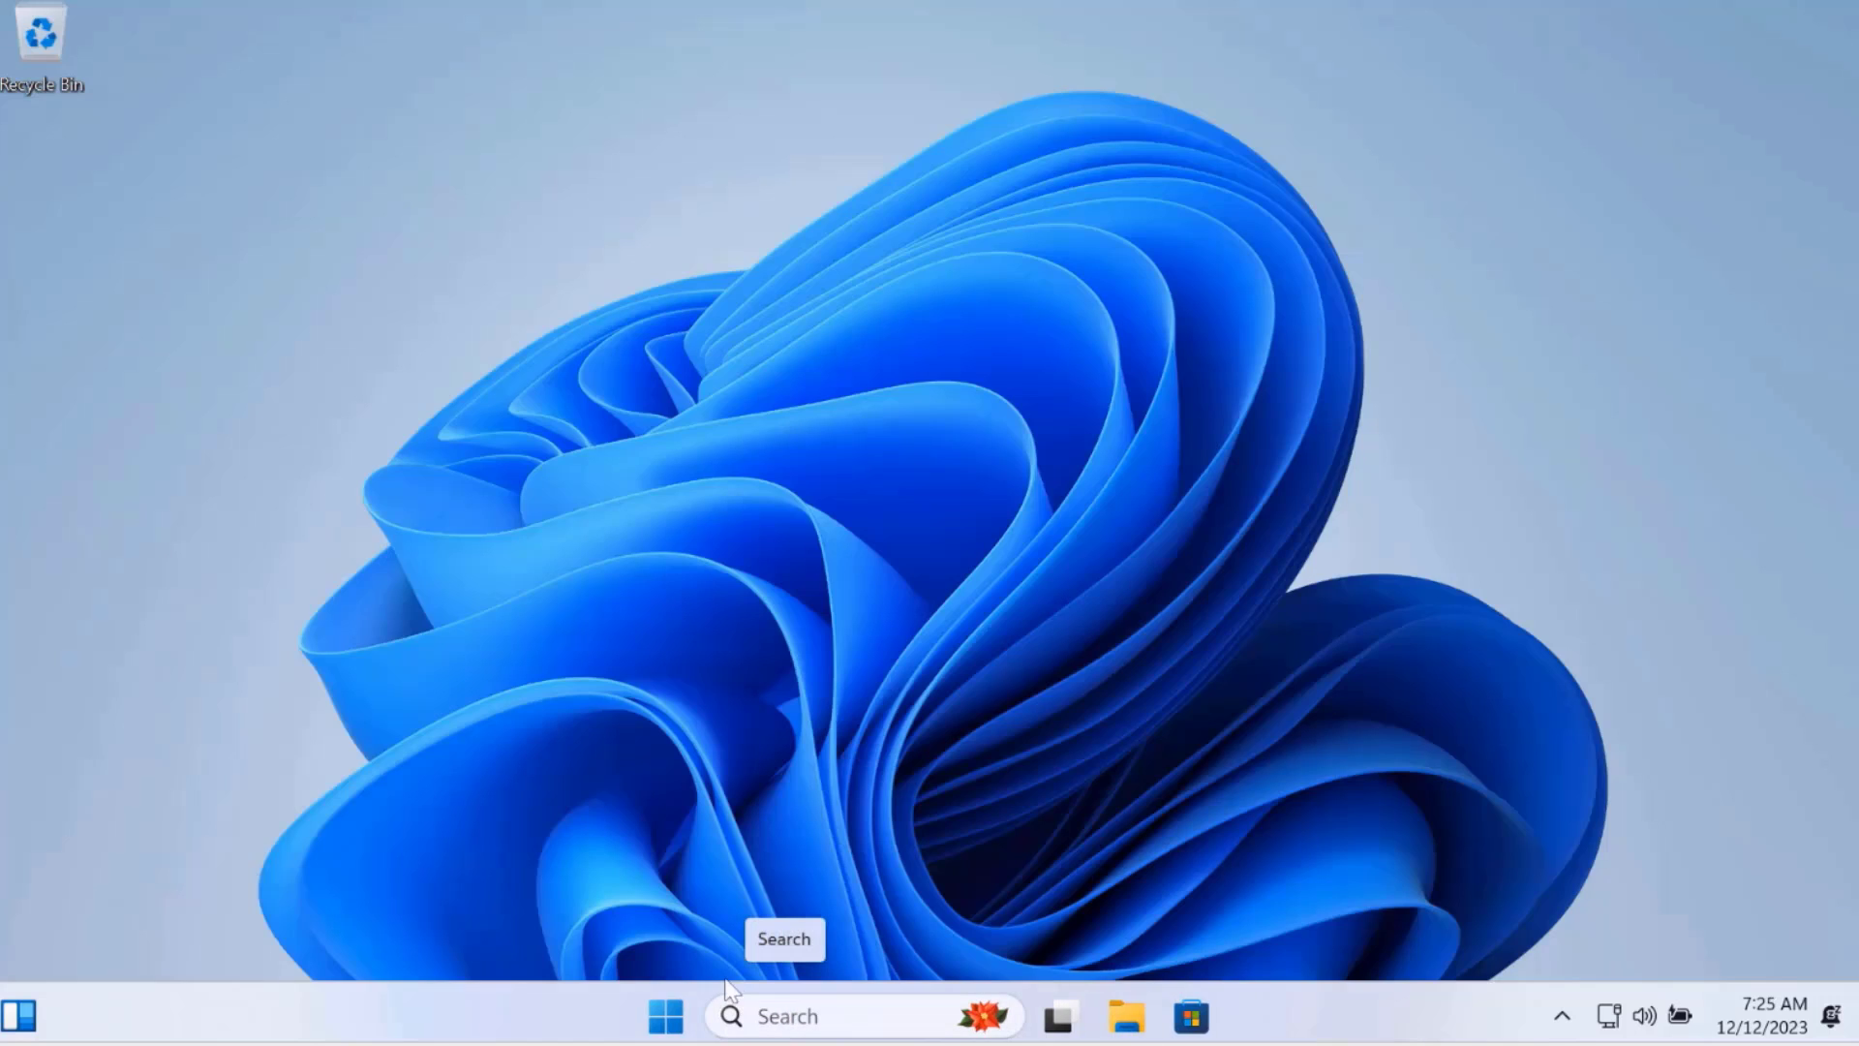
# Step: Open the Windows Update page in Settings with the window maximized
pyautogui.click(665, 1015)
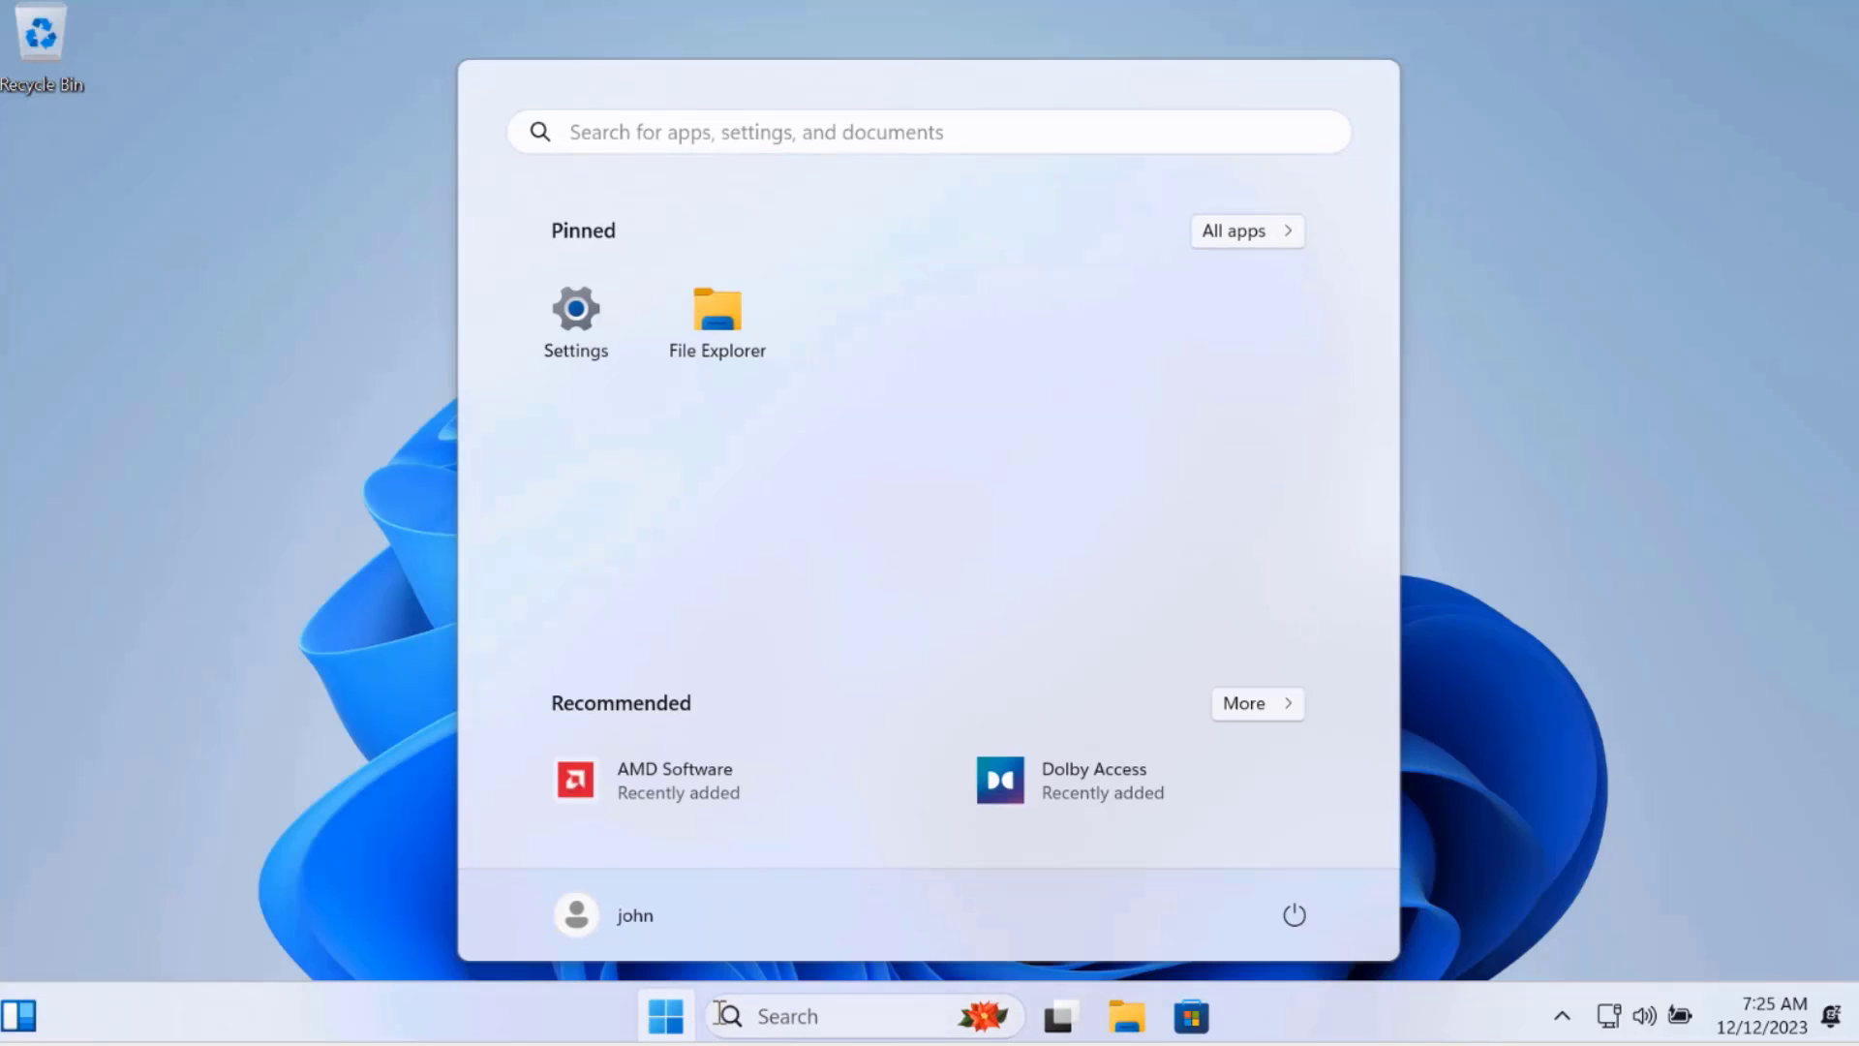
pyautogui.click(576, 314)
pyautogui.click(872, 371)
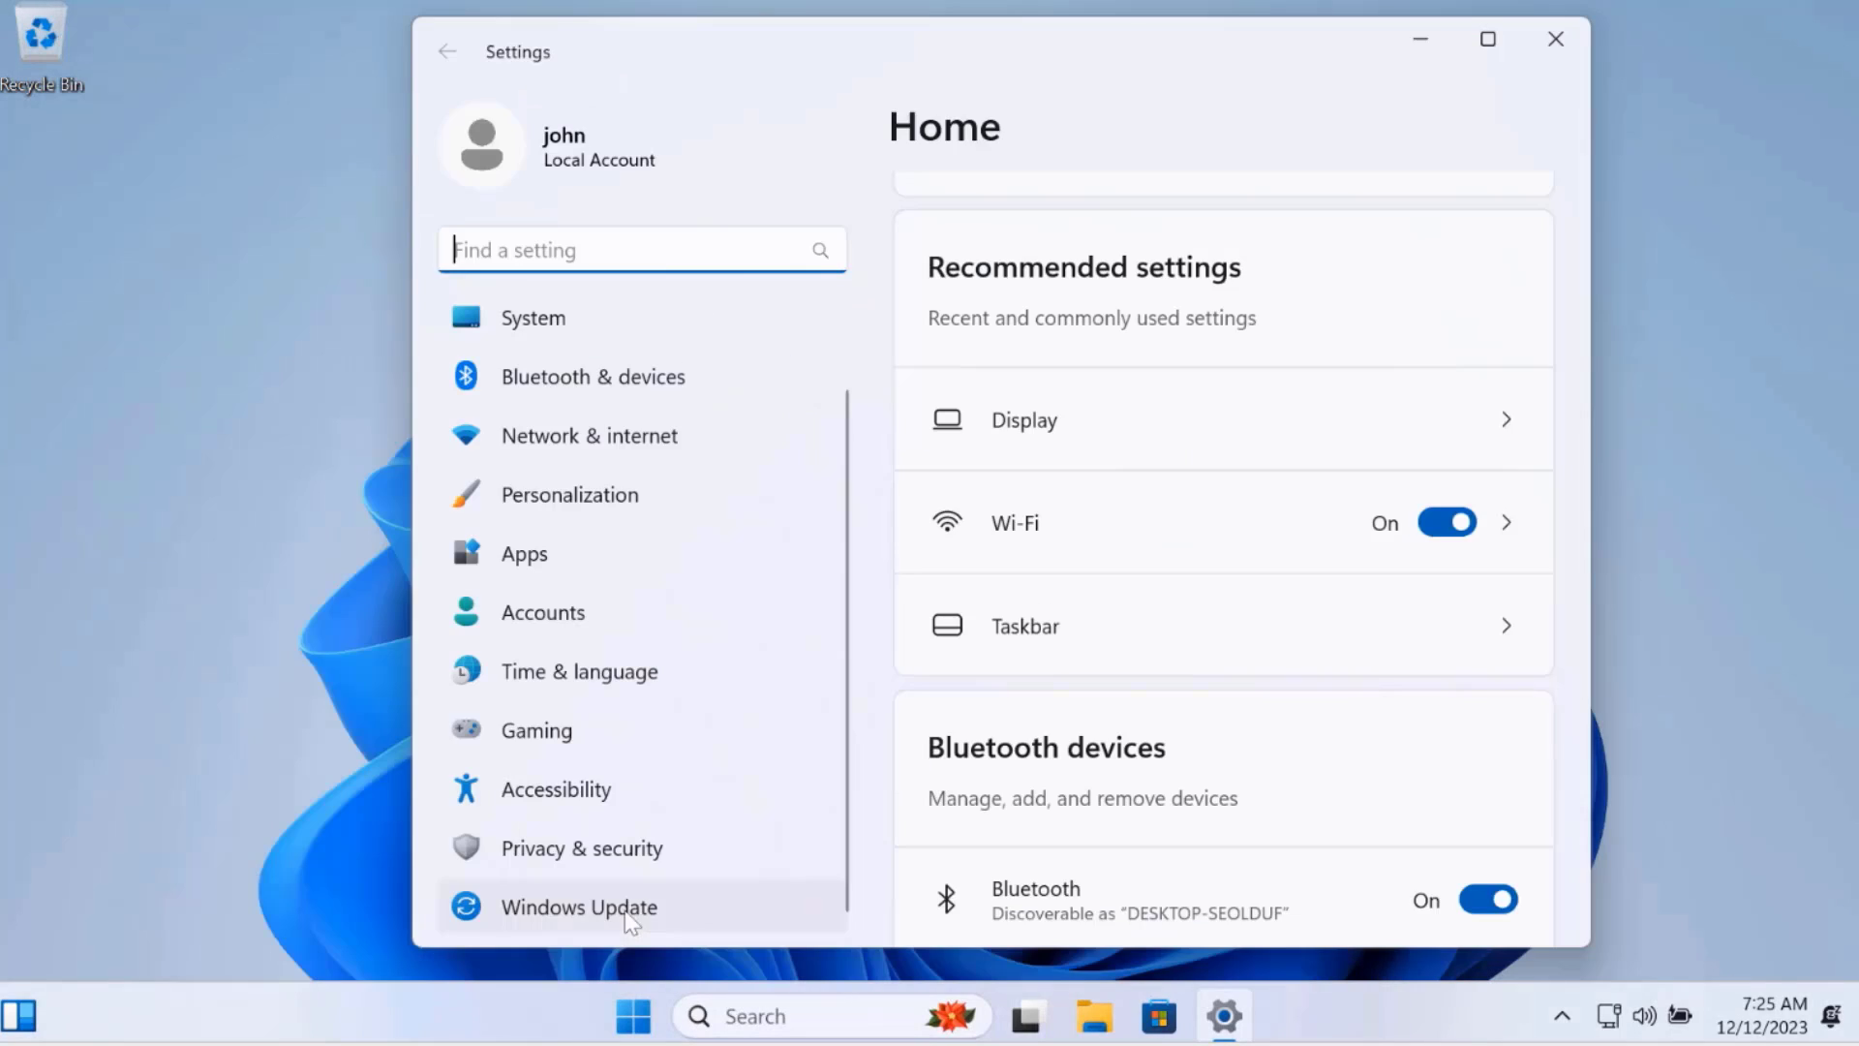
pyautogui.press('super+Up')
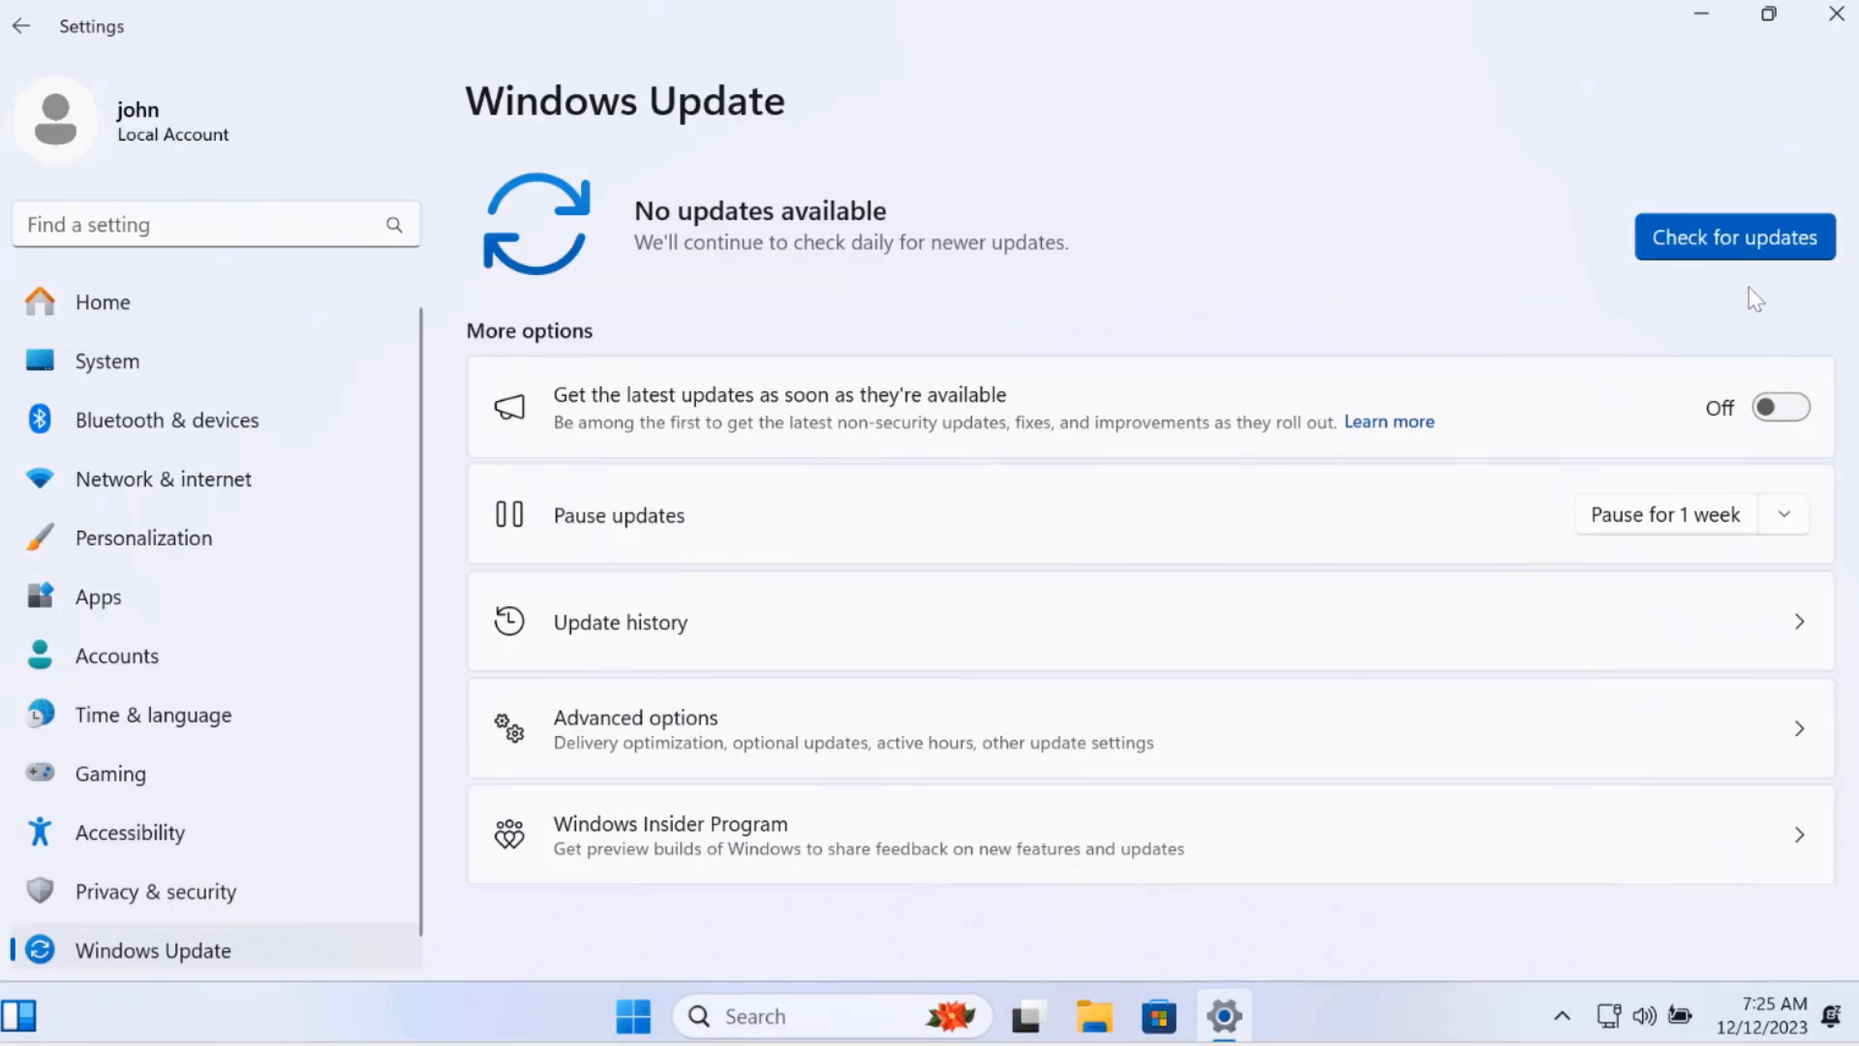
# Step: Check for updates and look through the found driver, firmware and security updates
pyautogui.click(1743, 248)
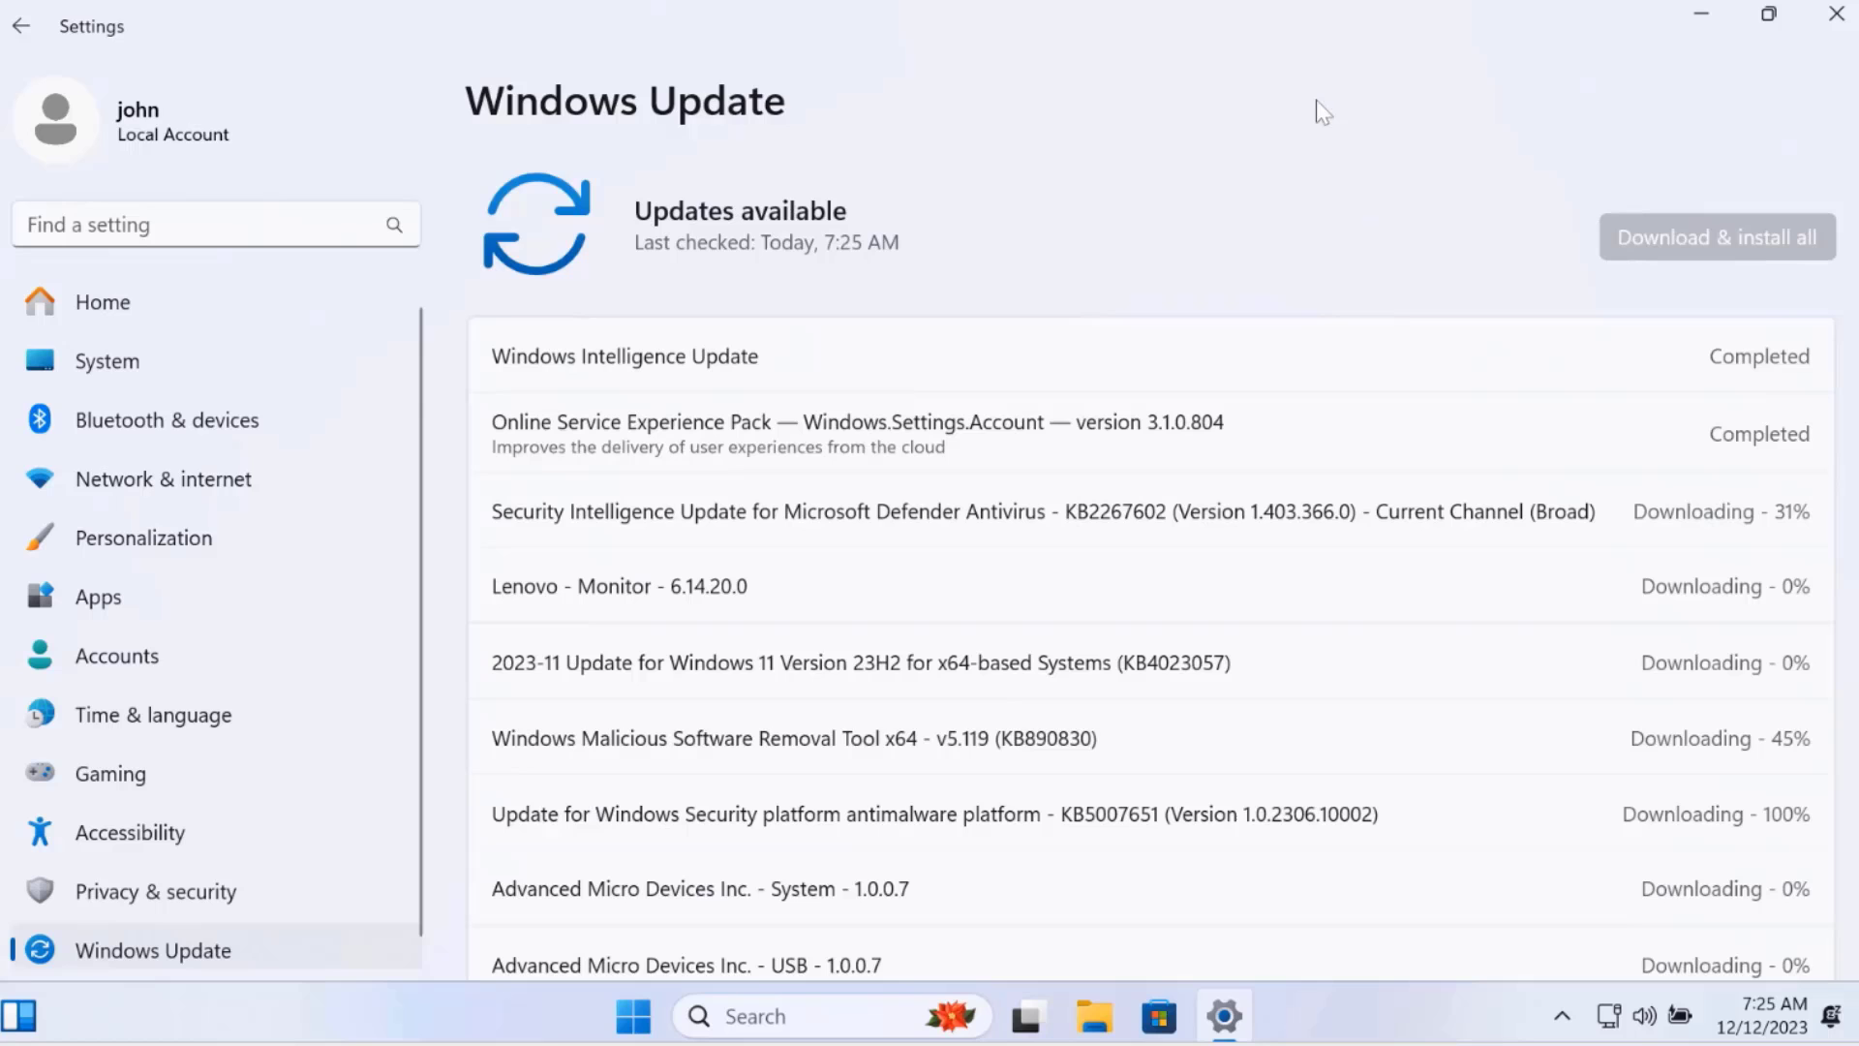
pyautogui.scroll(-3, 1106, 319)
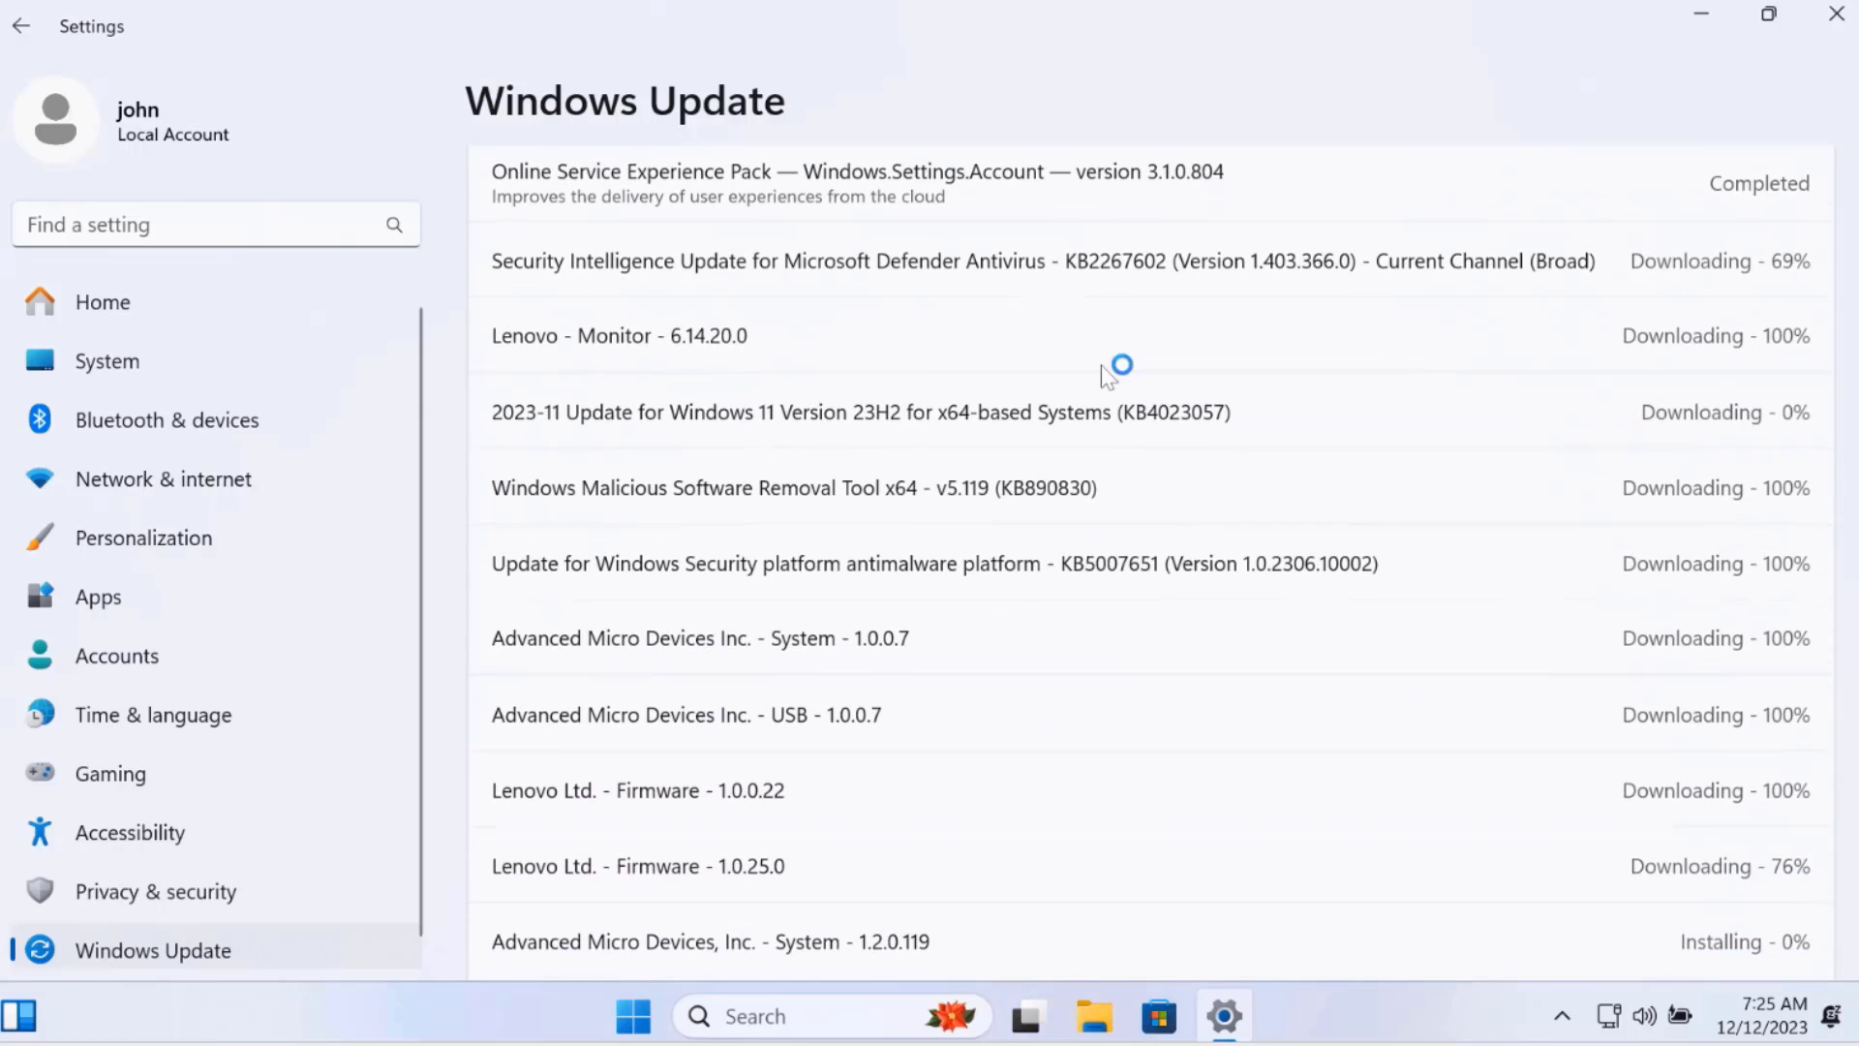
pyautogui.scroll(-2, 1114, 388)
pyautogui.scroll(3, 1145, 431)
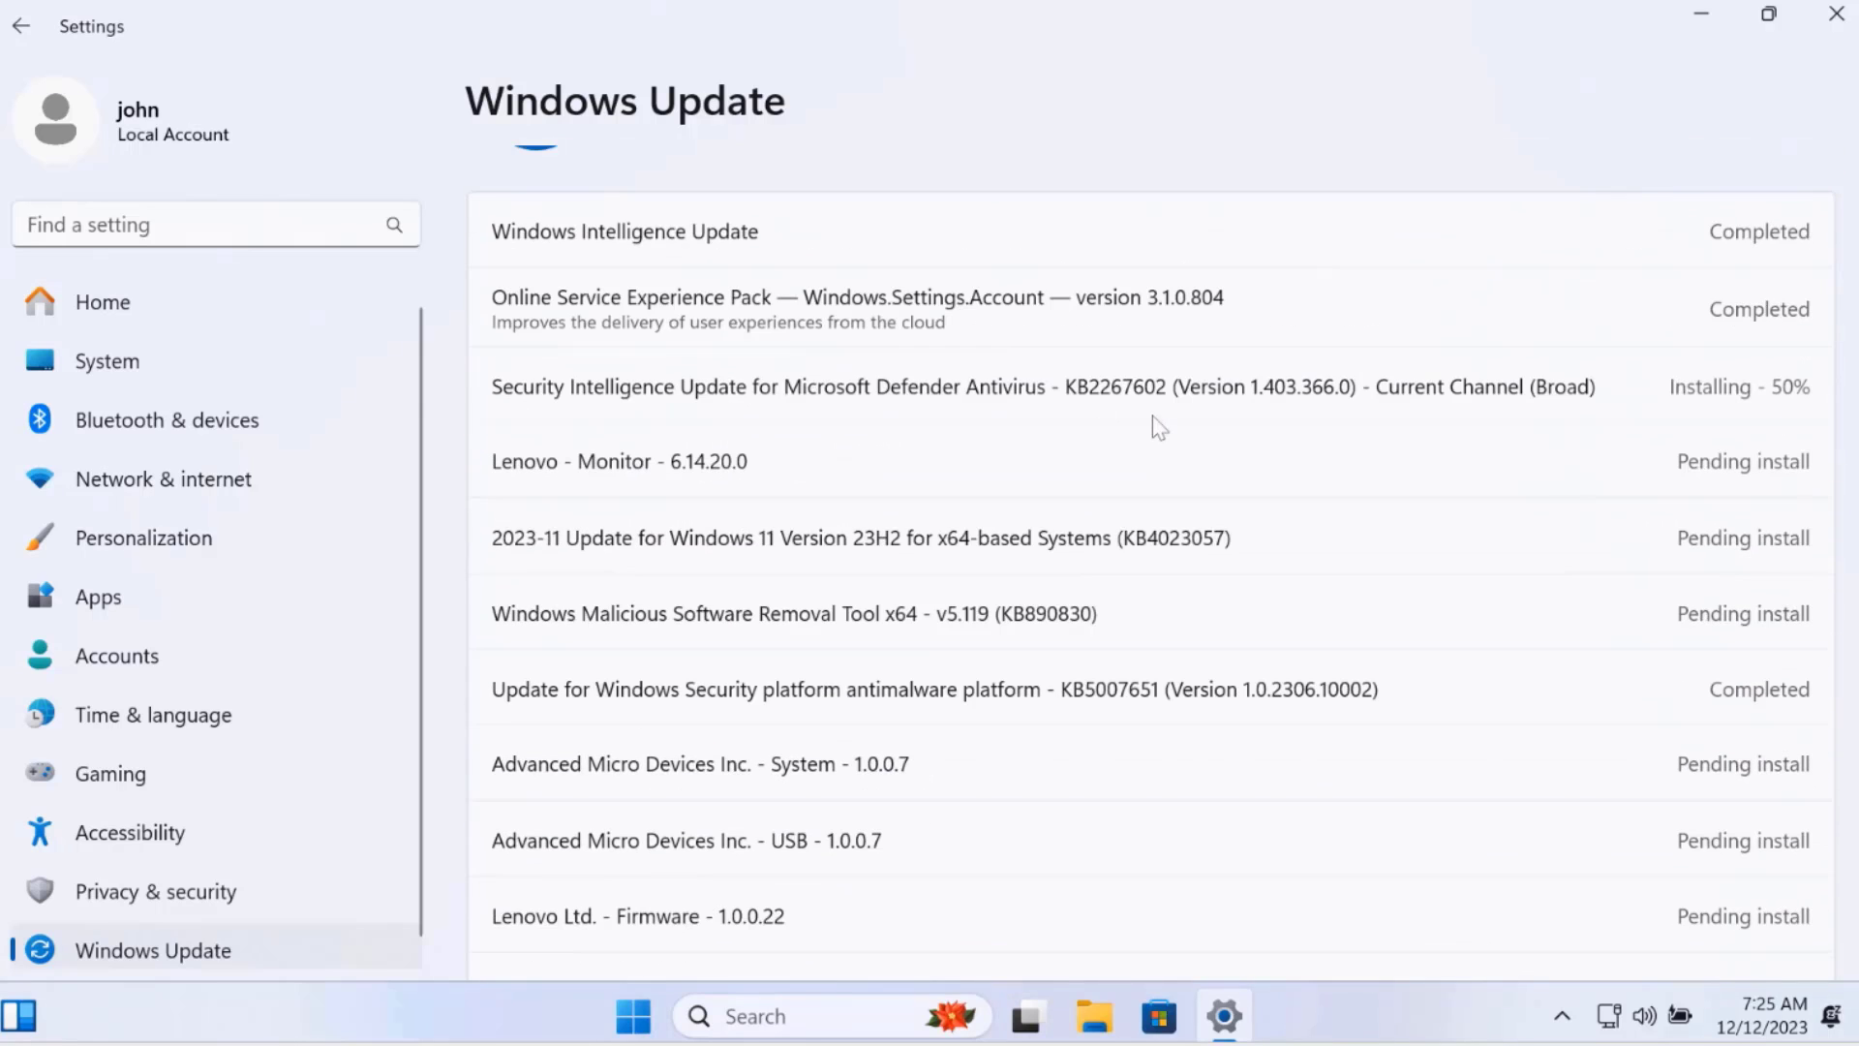
pyautogui.scroll(-6, 1162, 423)
pyautogui.scroll(-1, 1168, 418)
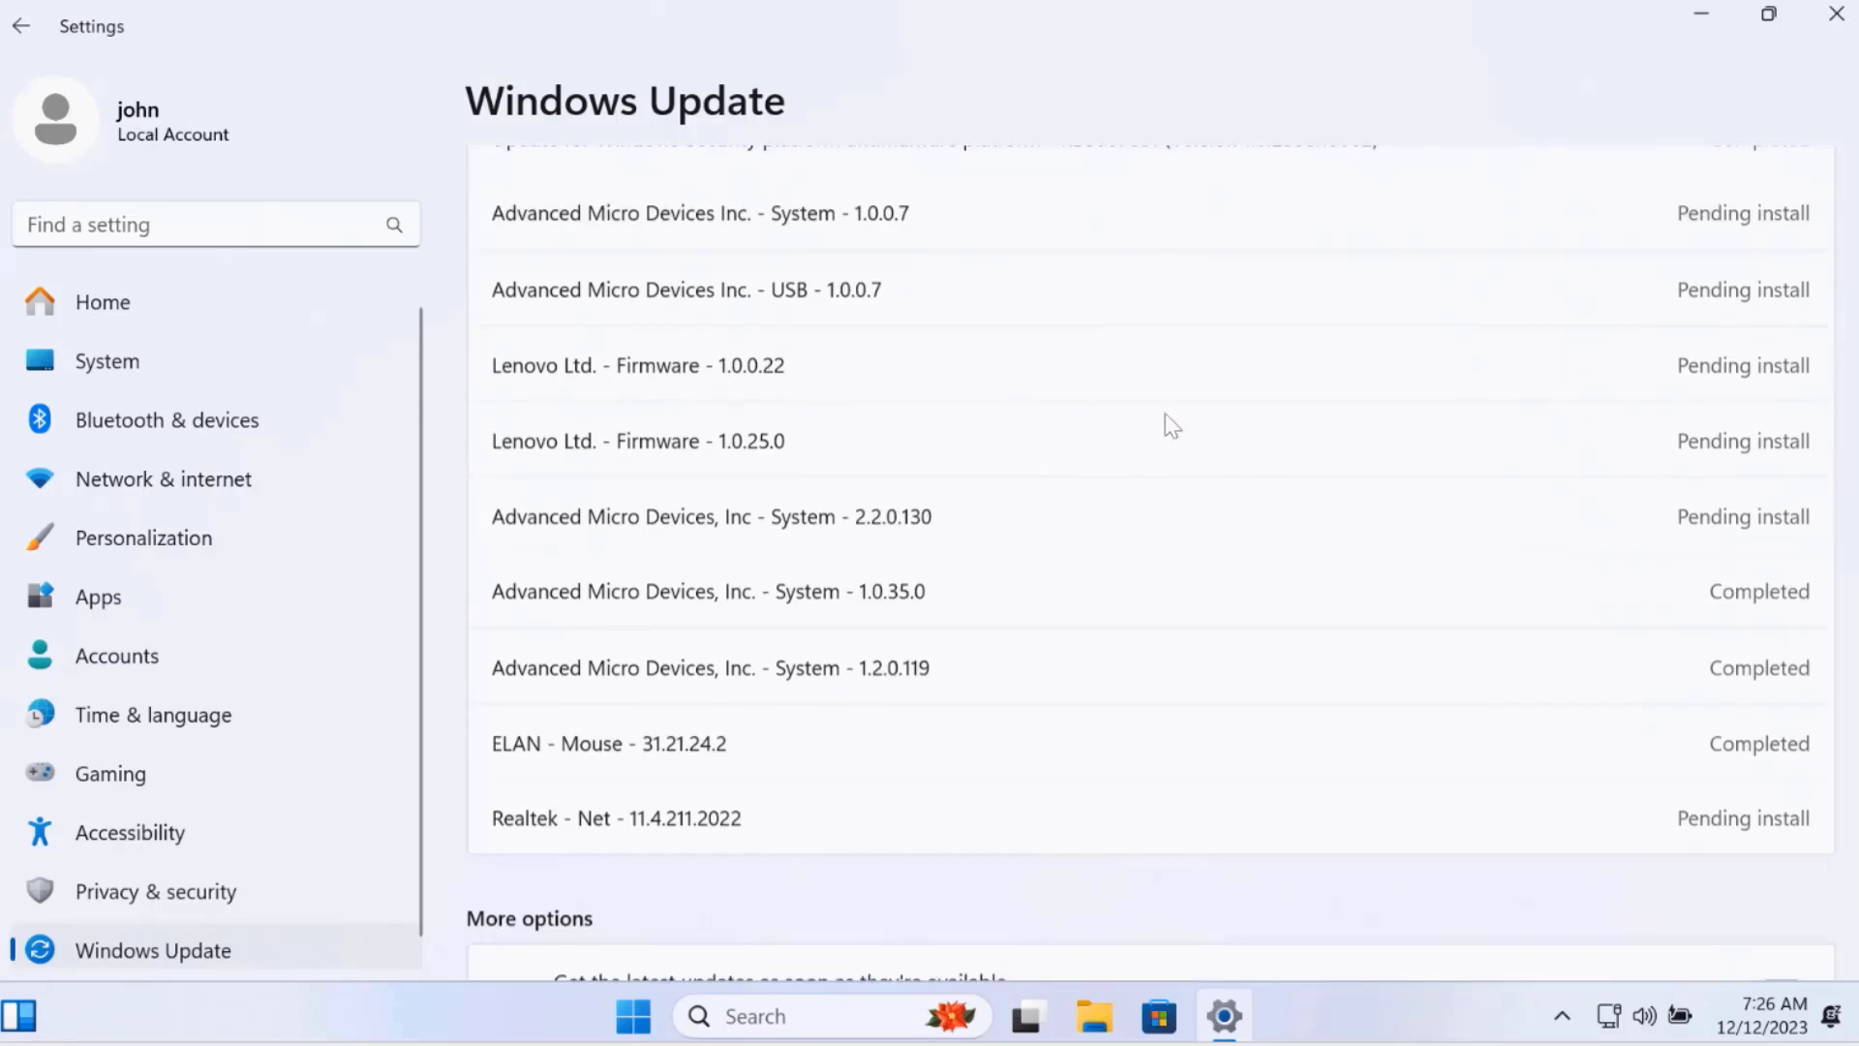
pyautogui.scroll(-1, 1172, 426)
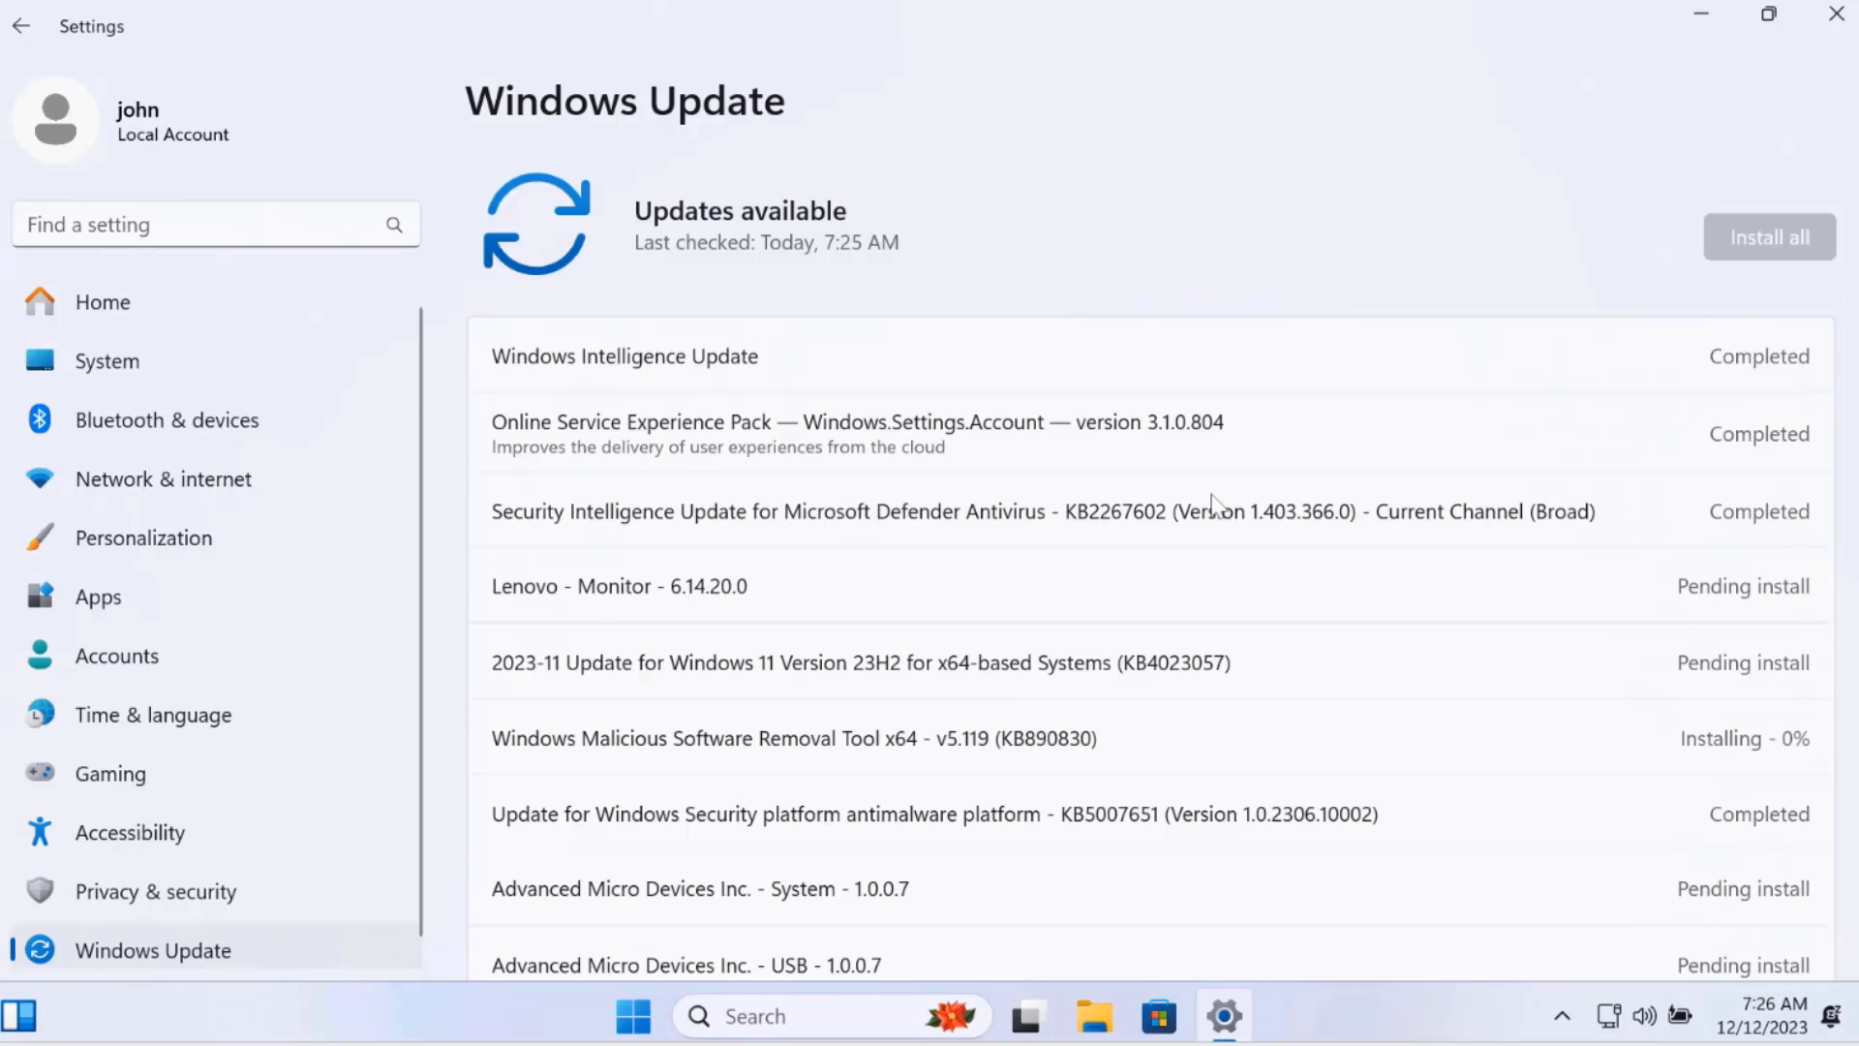
# Step: Search 'about' and open About your PC to review the device specifications and Windows 11 Pro details
pyautogui.press('super+d')
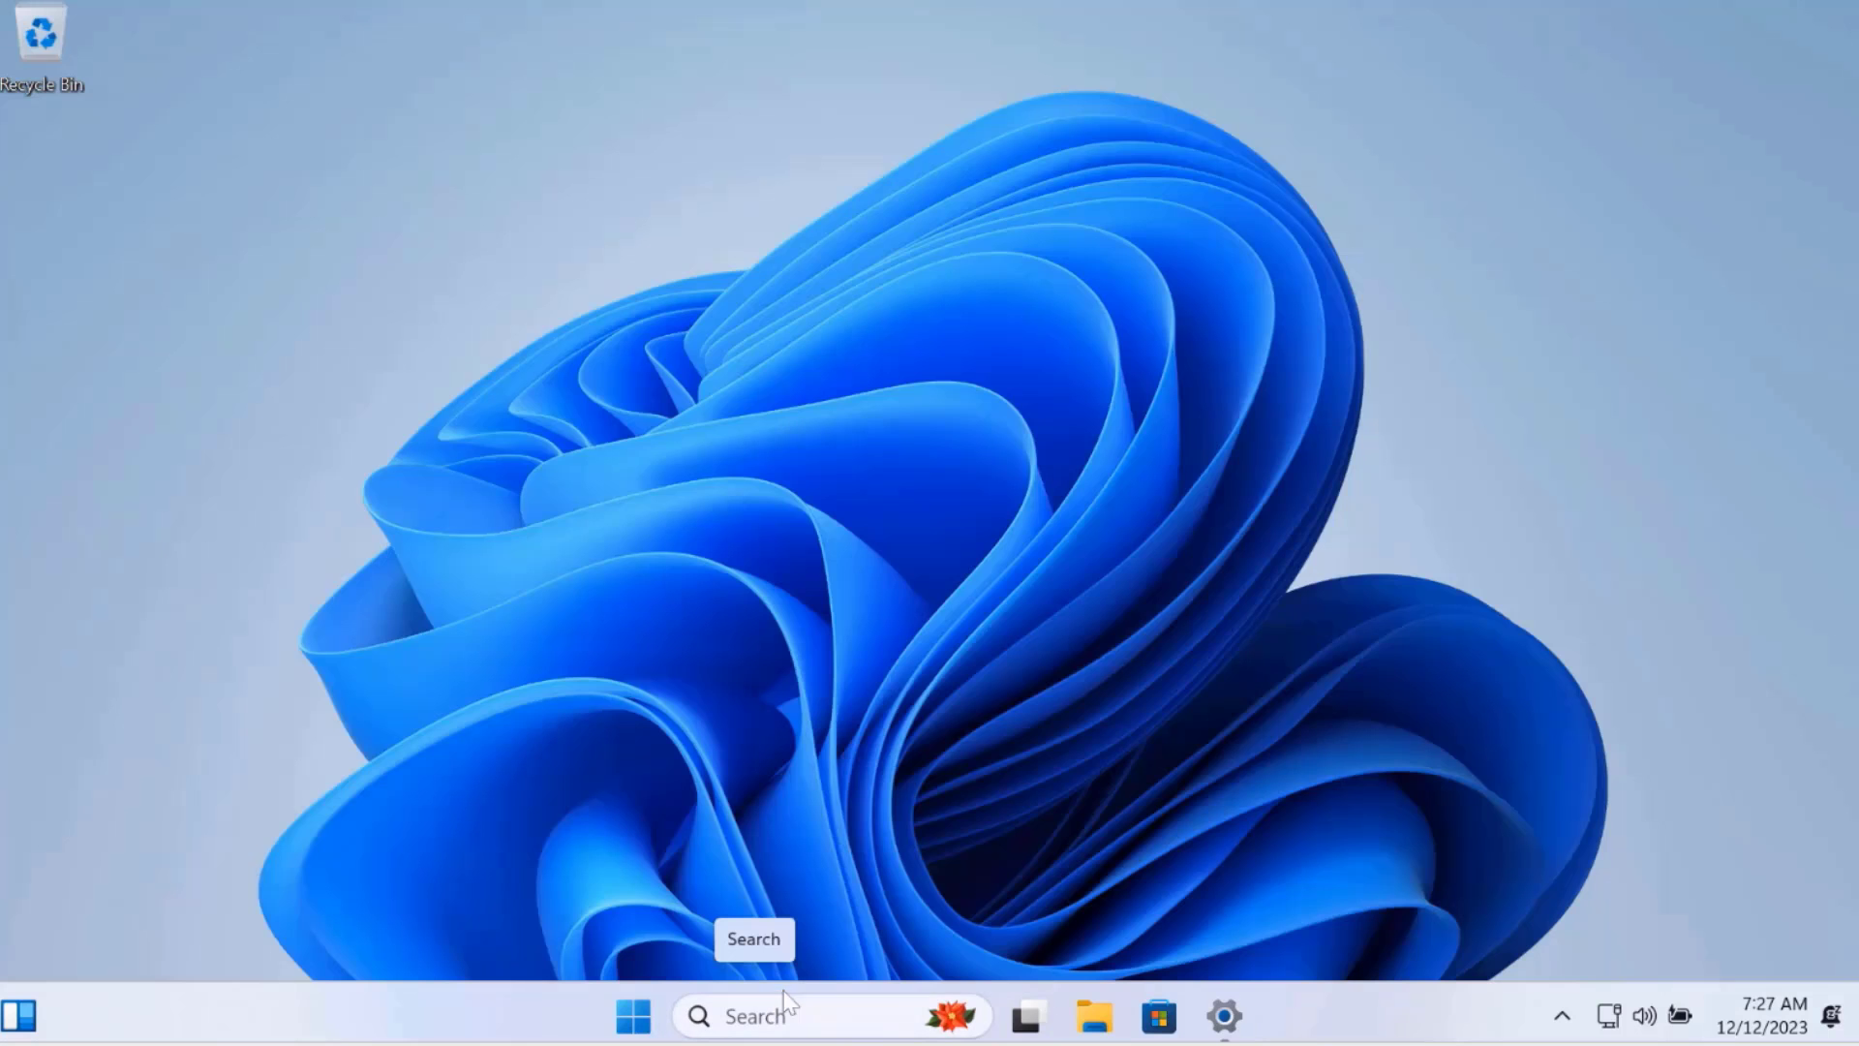
pyautogui.click(701, 997)
pyautogui.write('abo')
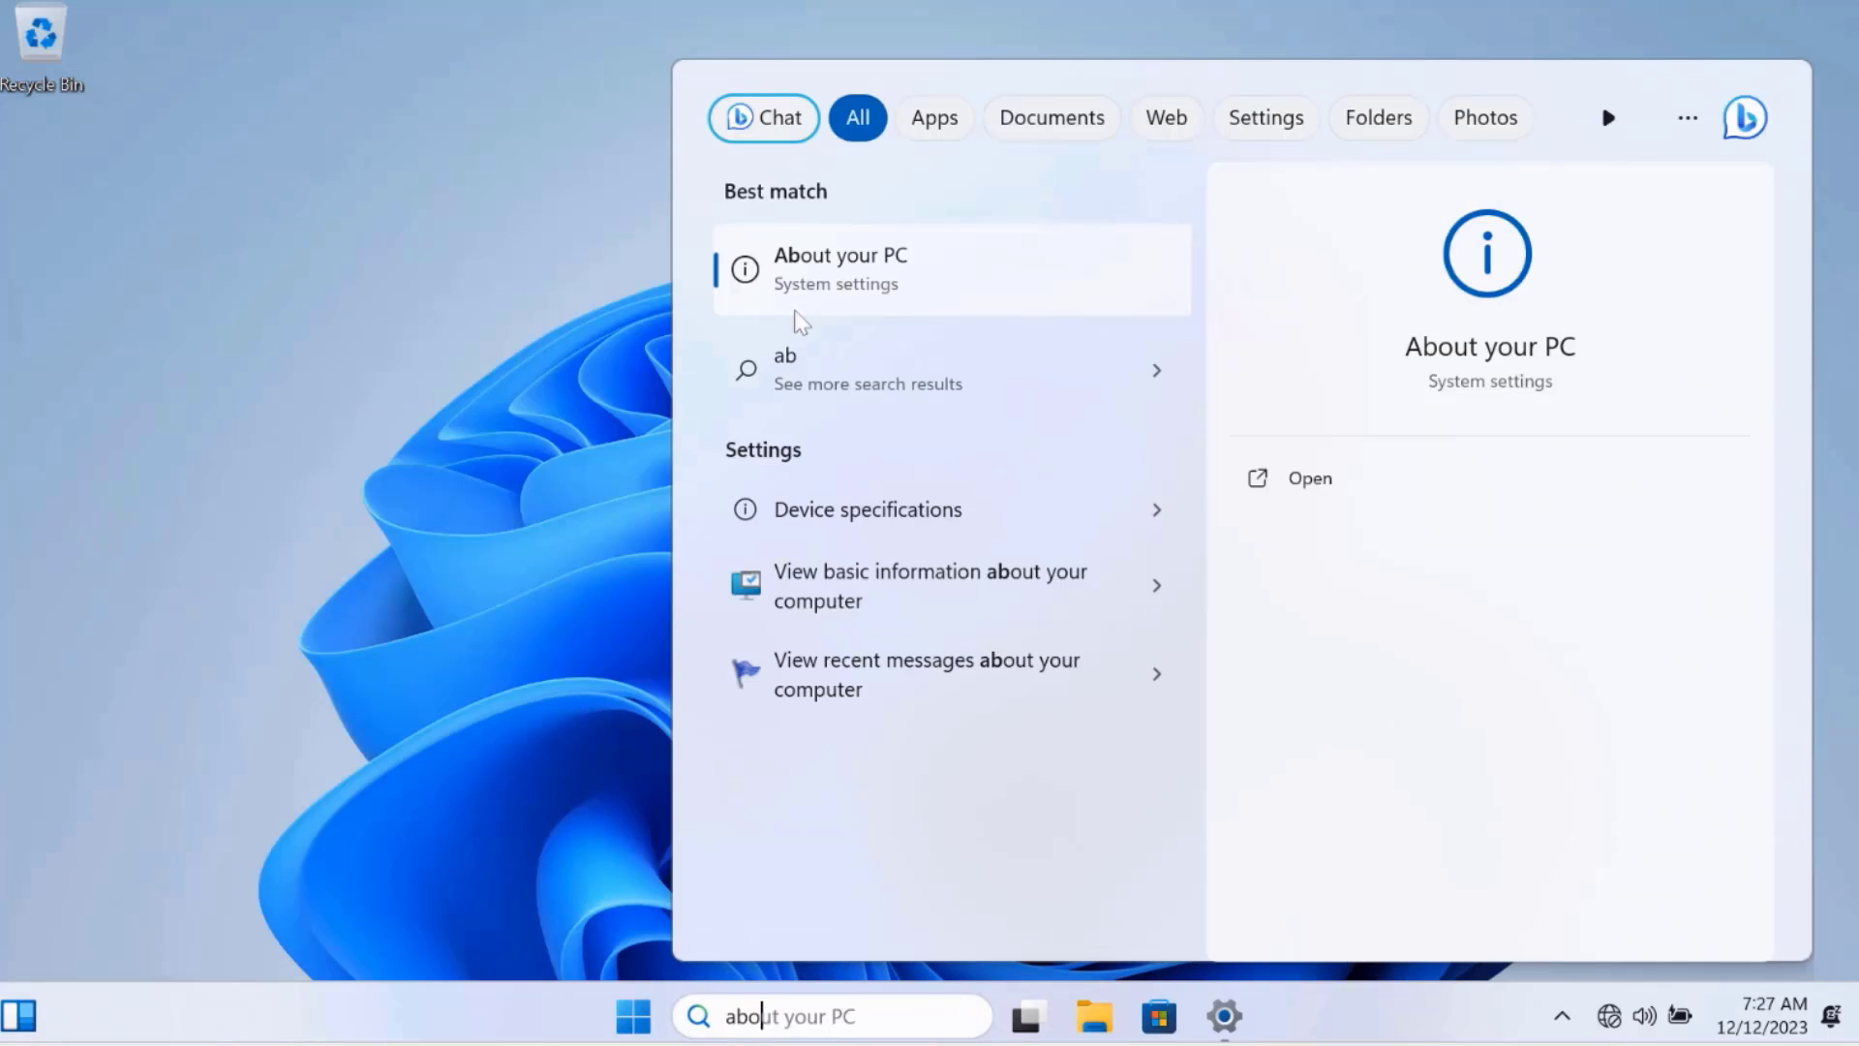
pyautogui.click(796, 311)
pyautogui.scroll(-2, 728, 724)
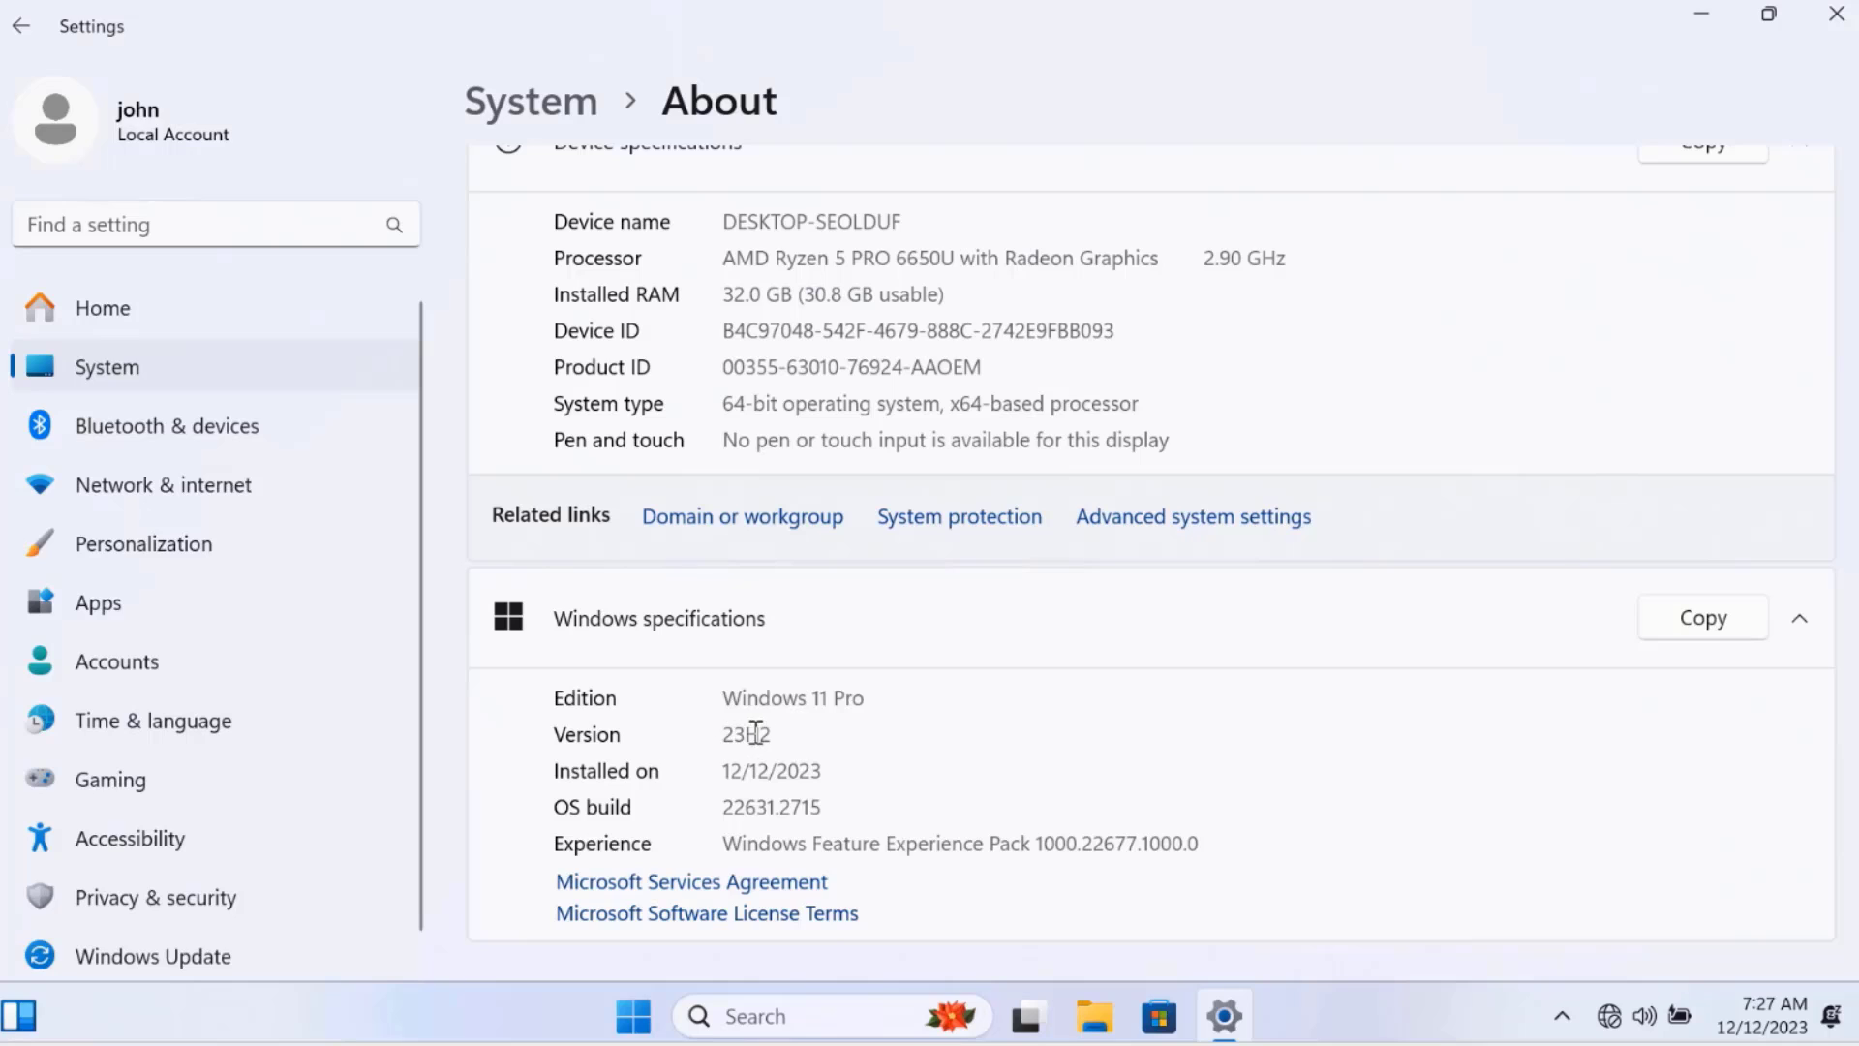
pyautogui.scroll(1, 802, 734)
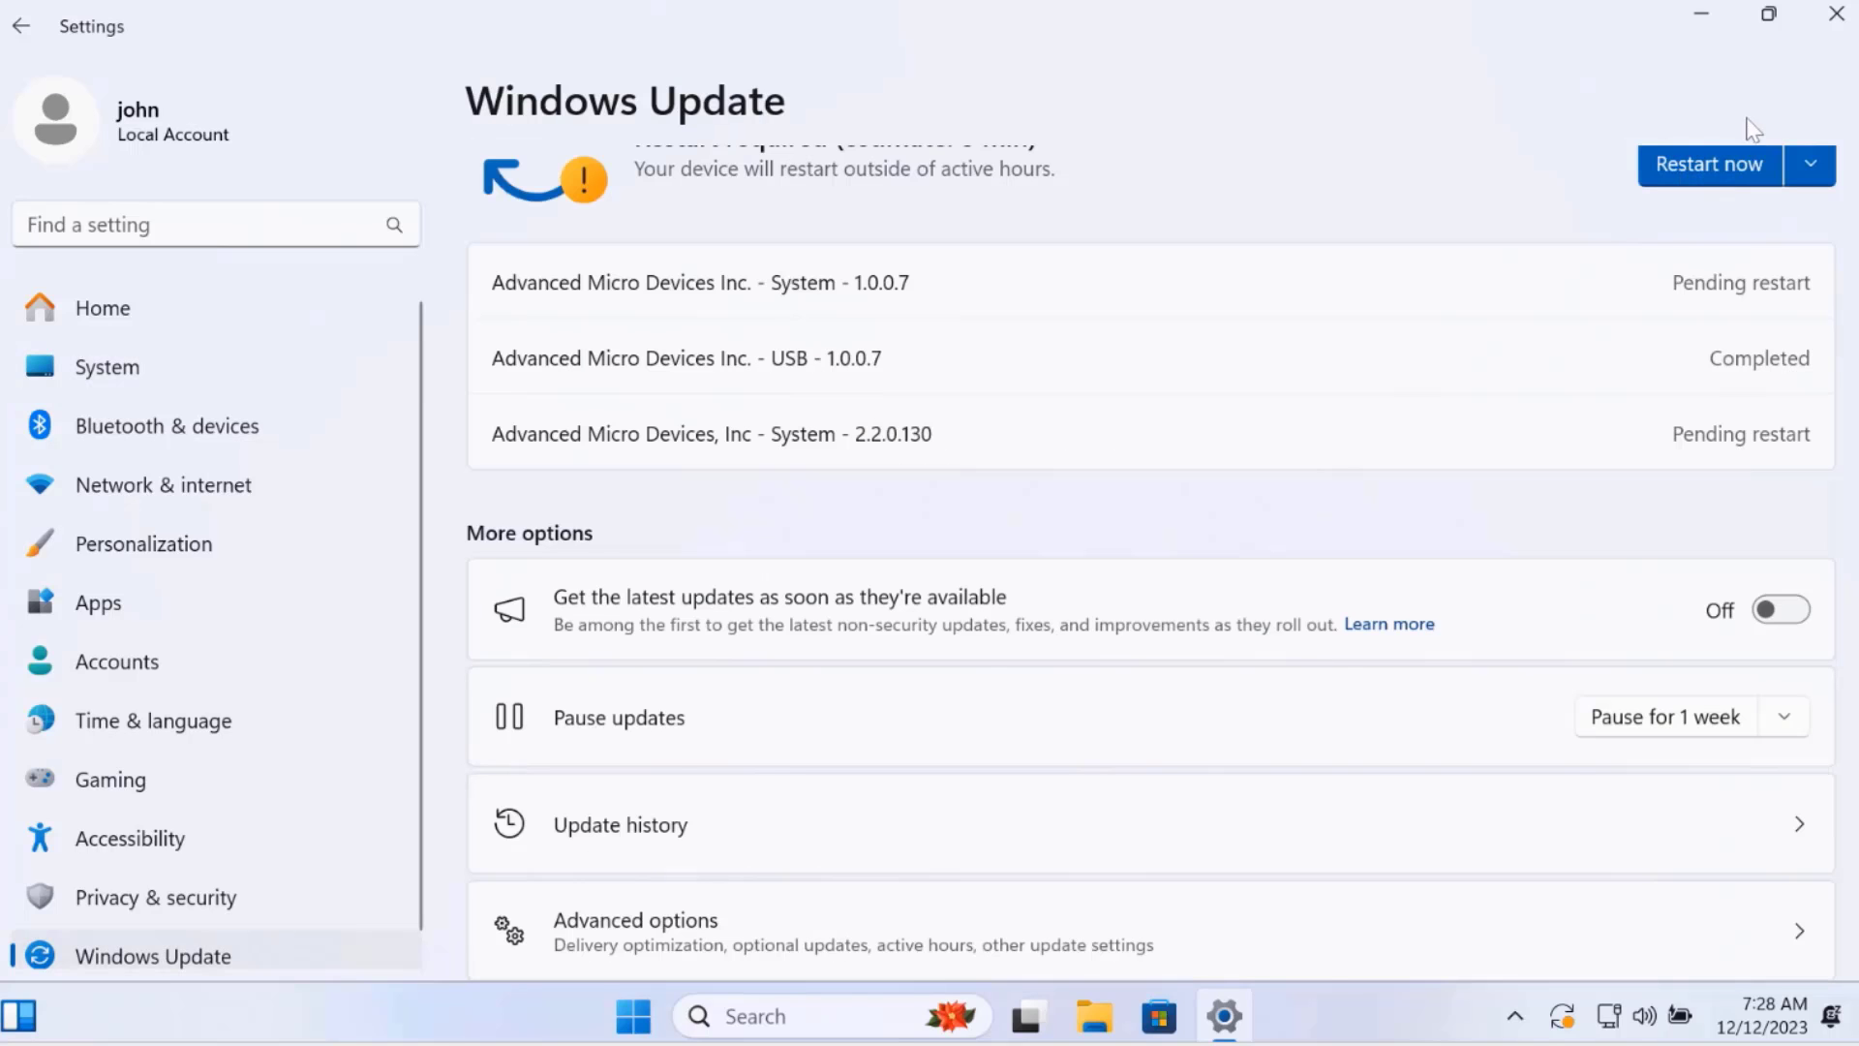
# Step: Restart to finish the pending AMD updates, then confirm Windows reports it is up to date
pyautogui.click(1712, 160)
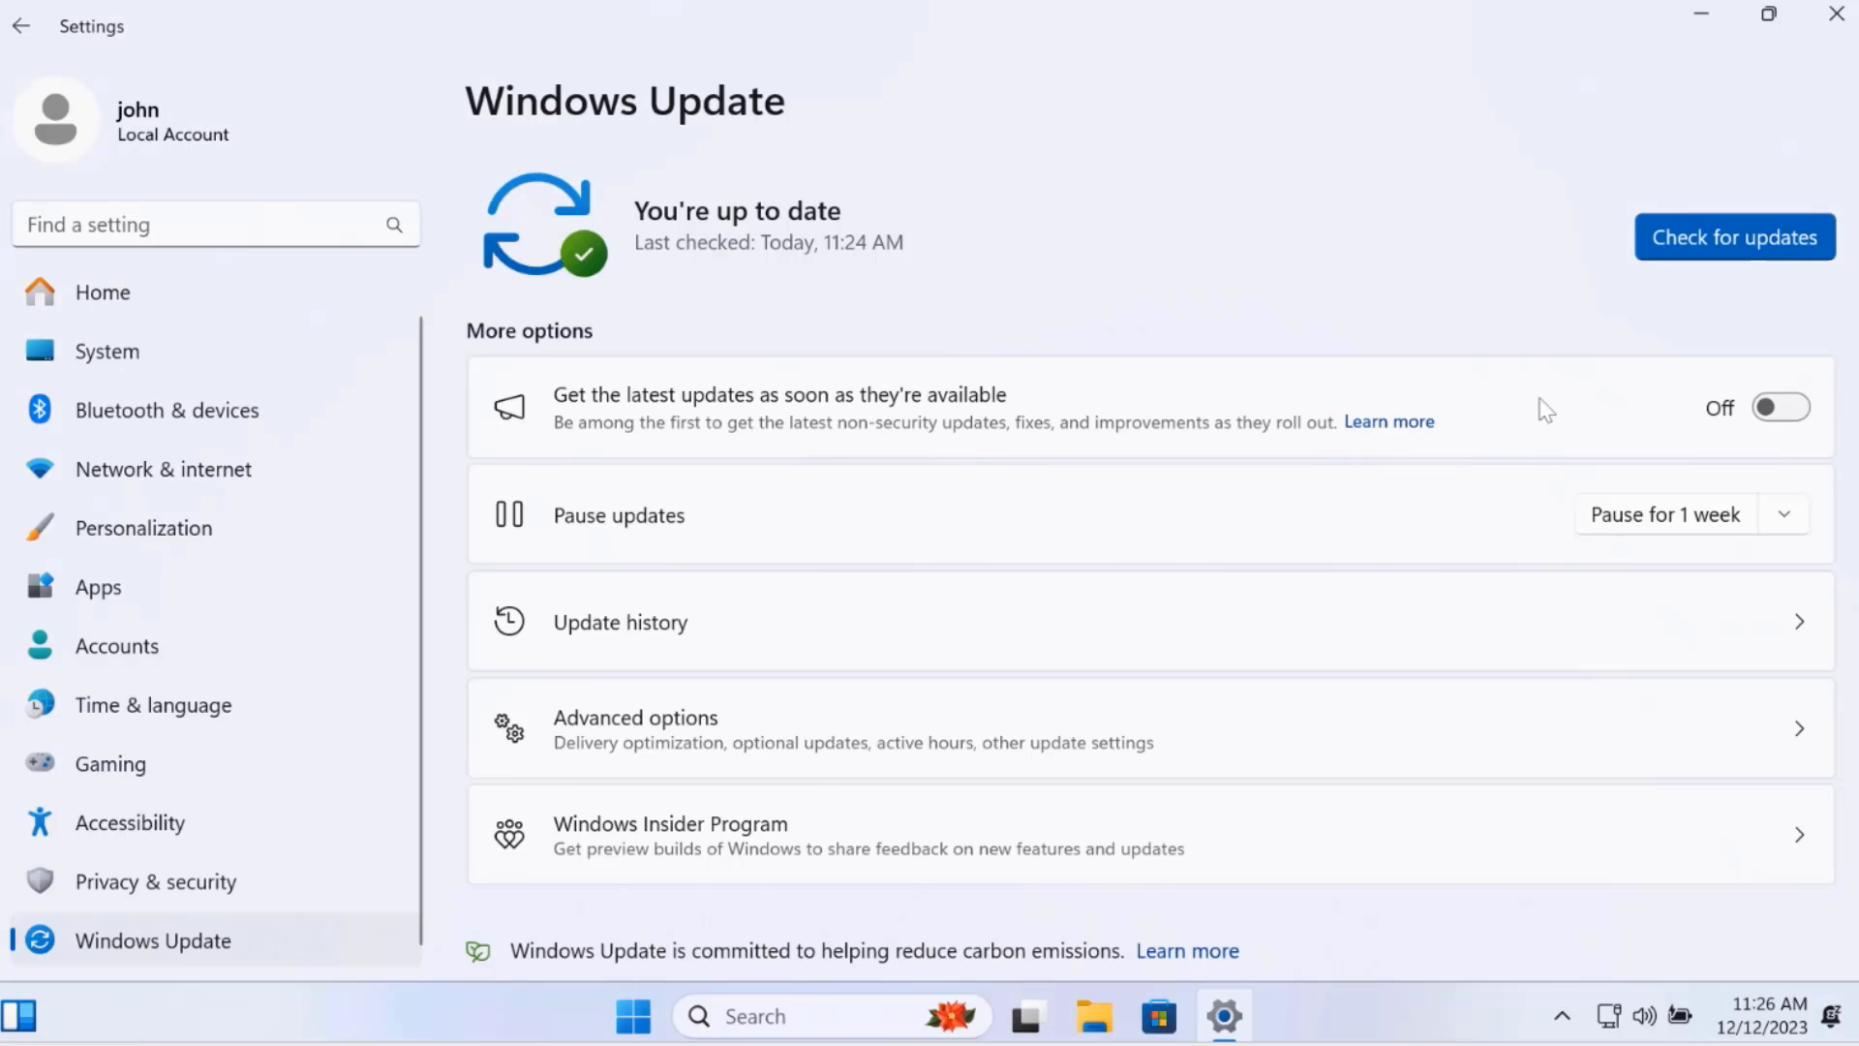
pyautogui.click(1706, 256)
# Step: Browse the System, Bluetooth & devices, Network & internet, Personalization and Apps pages
pyautogui.click(128, 360)
pyautogui.click(189, 412)
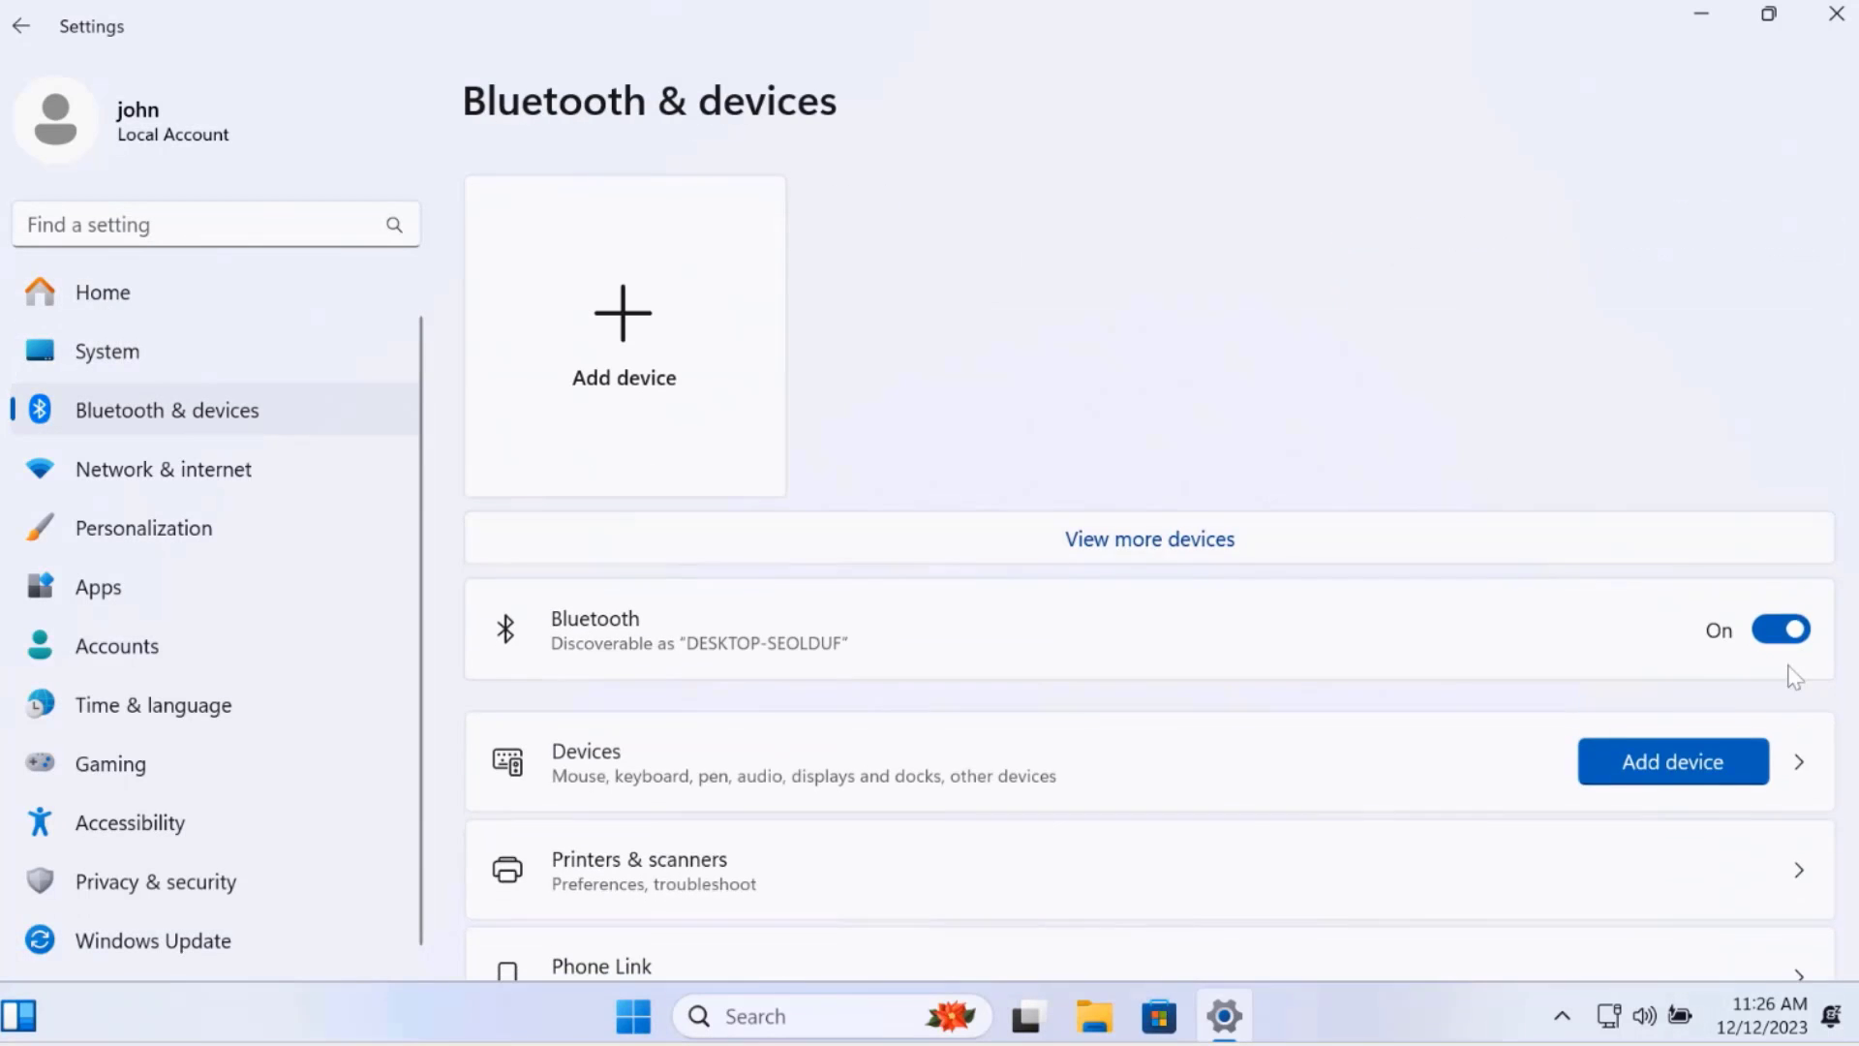
pyautogui.click(170, 469)
pyautogui.click(174, 536)
pyautogui.scroll(-5, 1514, 619)
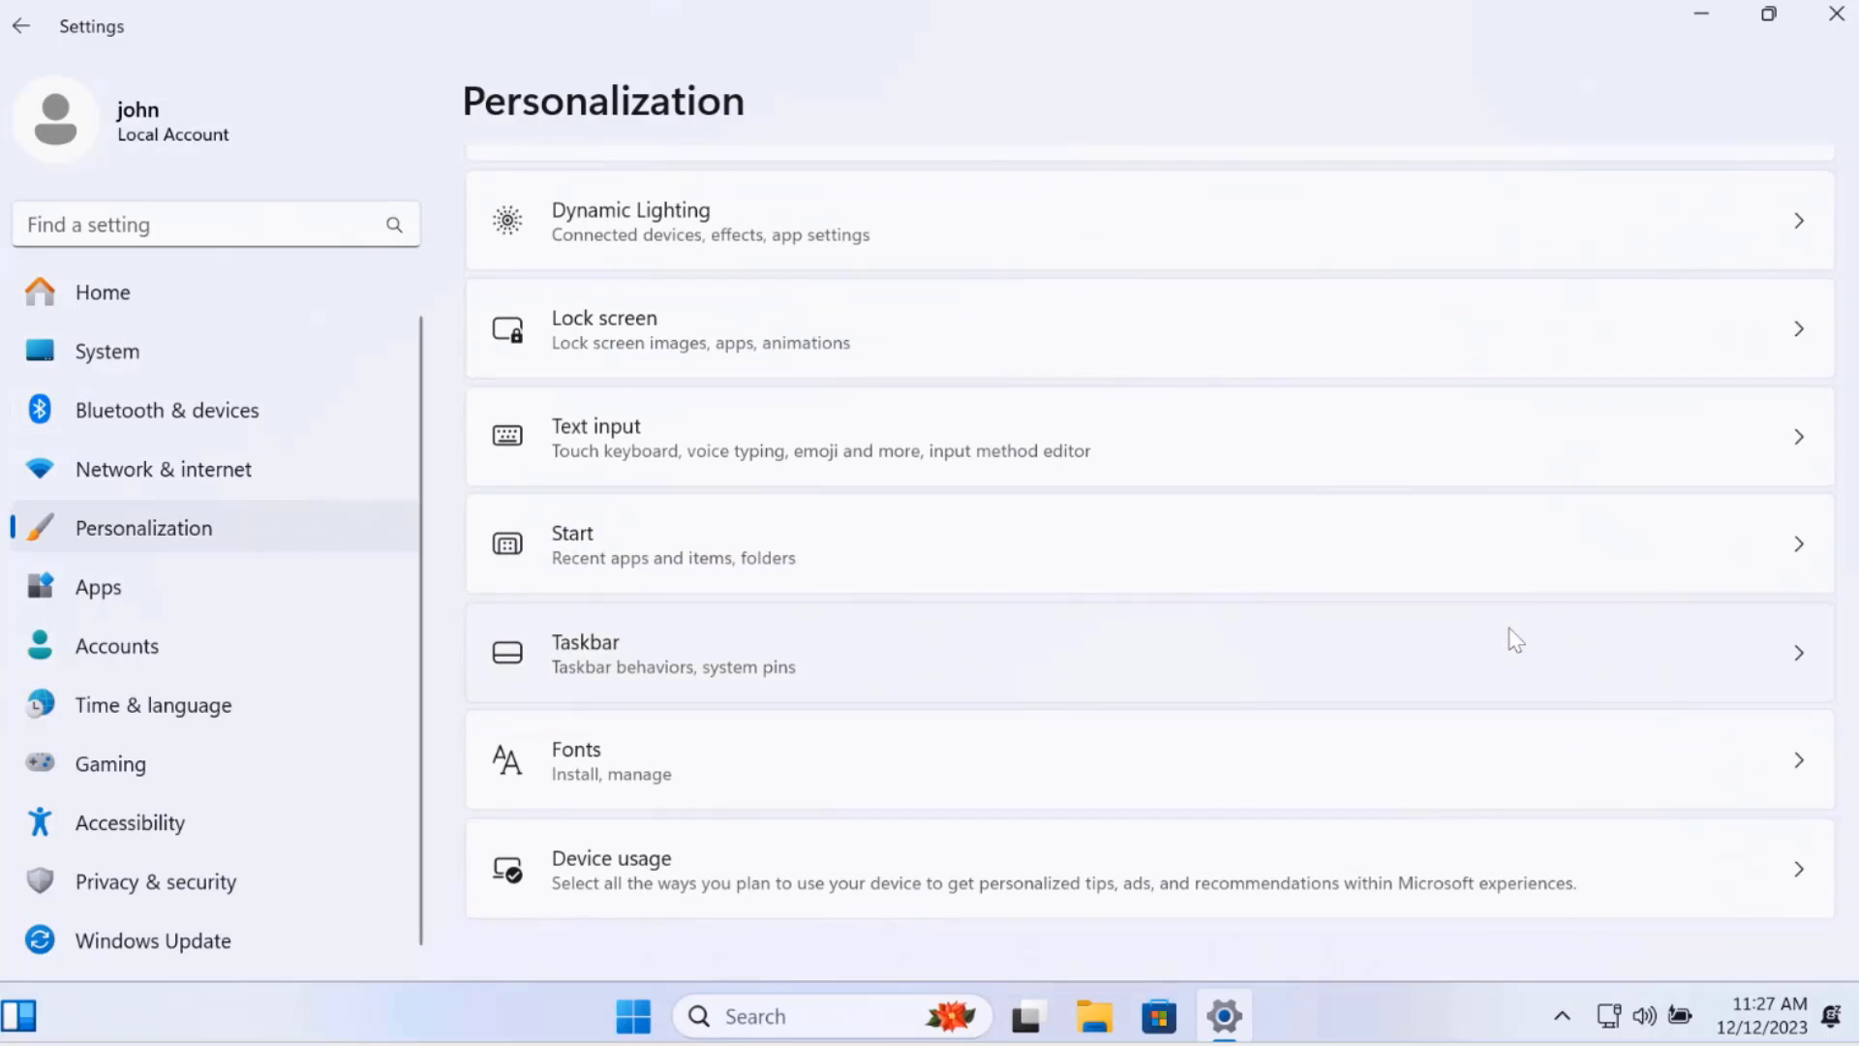
pyautogui.click(107, 587)
# Step: Browse Accounts, Time & language, Accessibility and Privacy & security, then close Settings
pyautogui.click(145, 649)
pyautogui.scroll(-5, 938, 655)
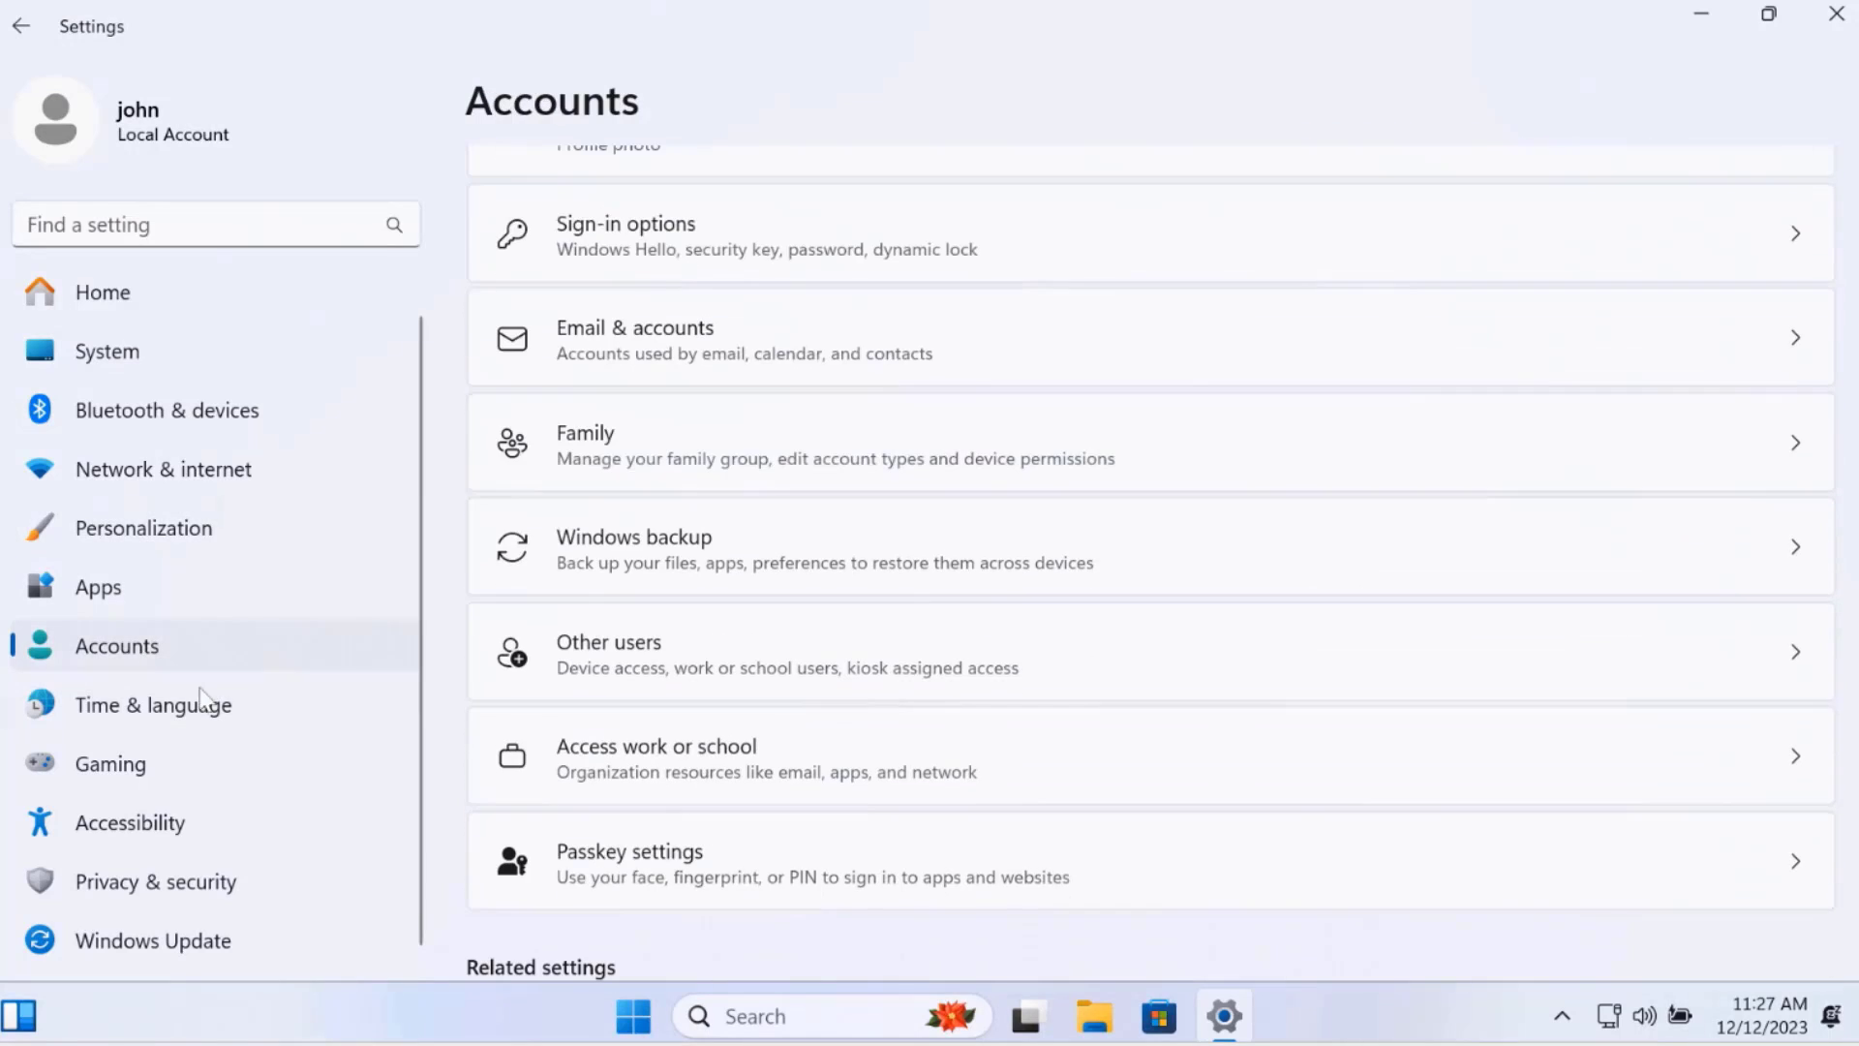
pyautogui.click(194, 705)
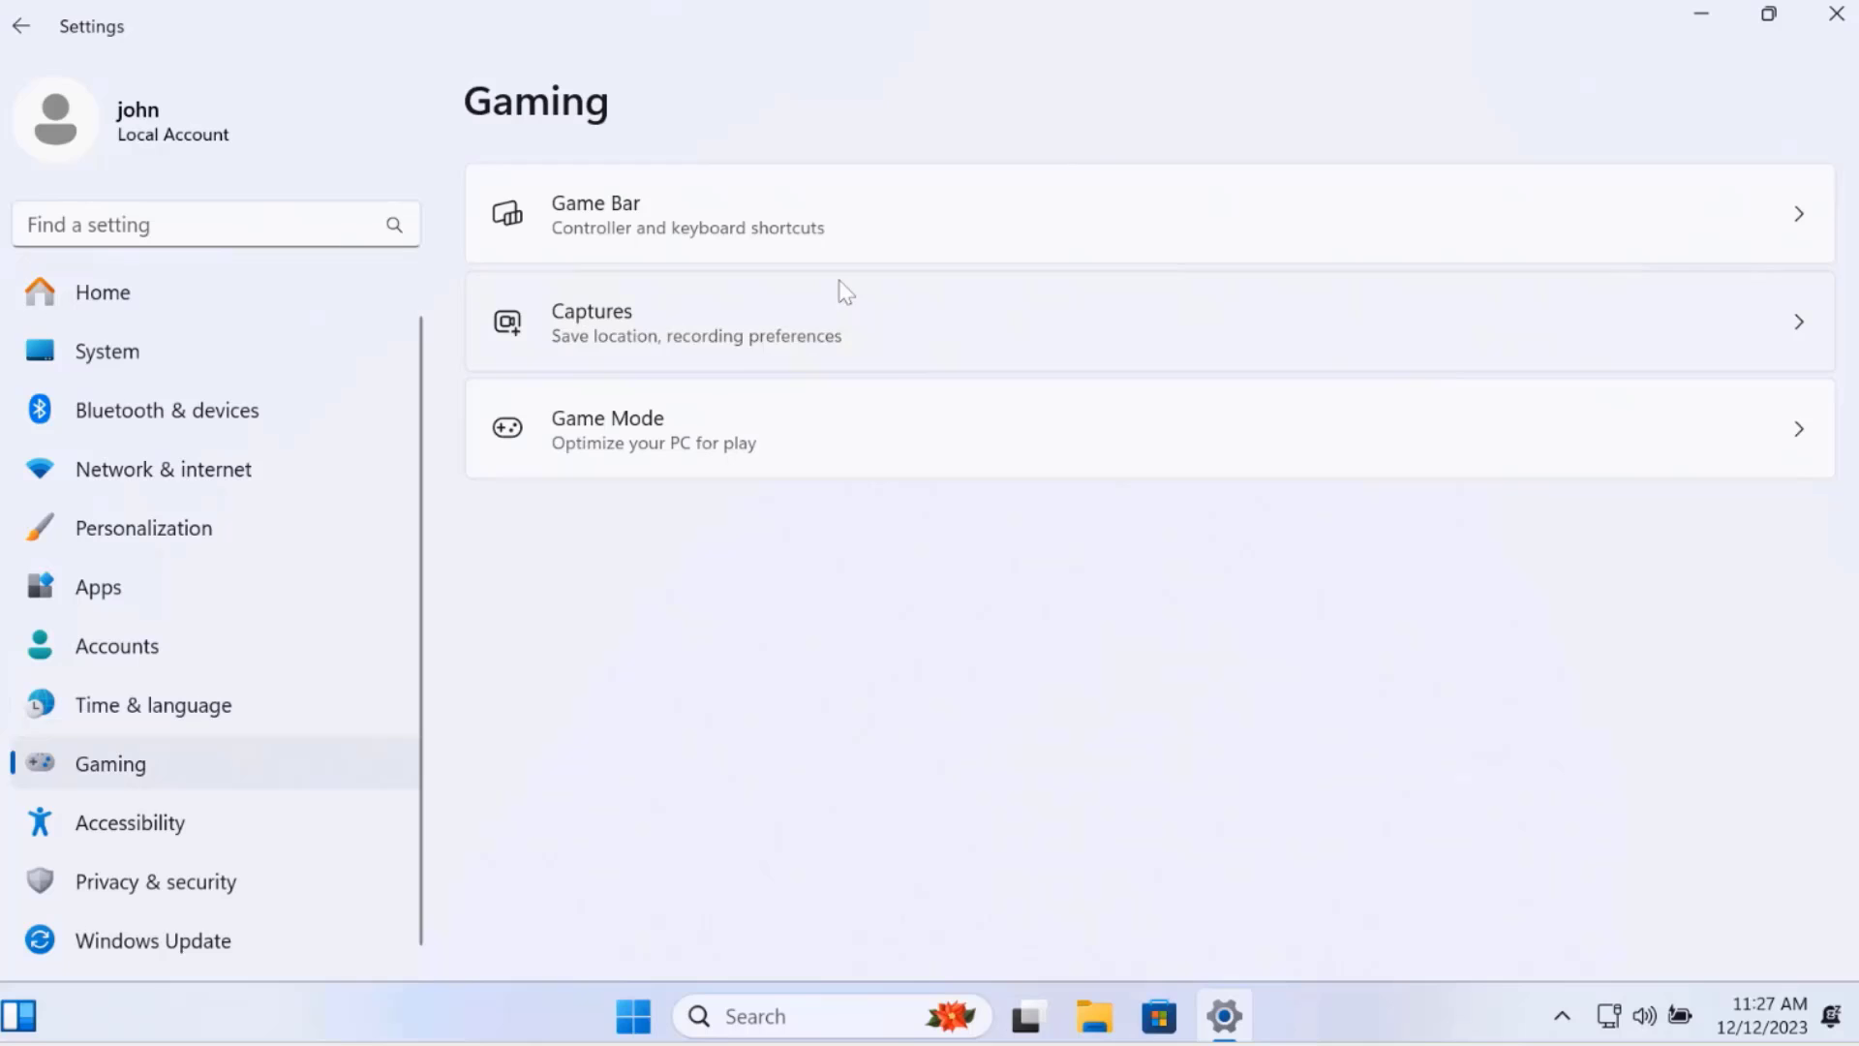
pyautogui.click(160, 844)
pyautogui.click(166, 896)
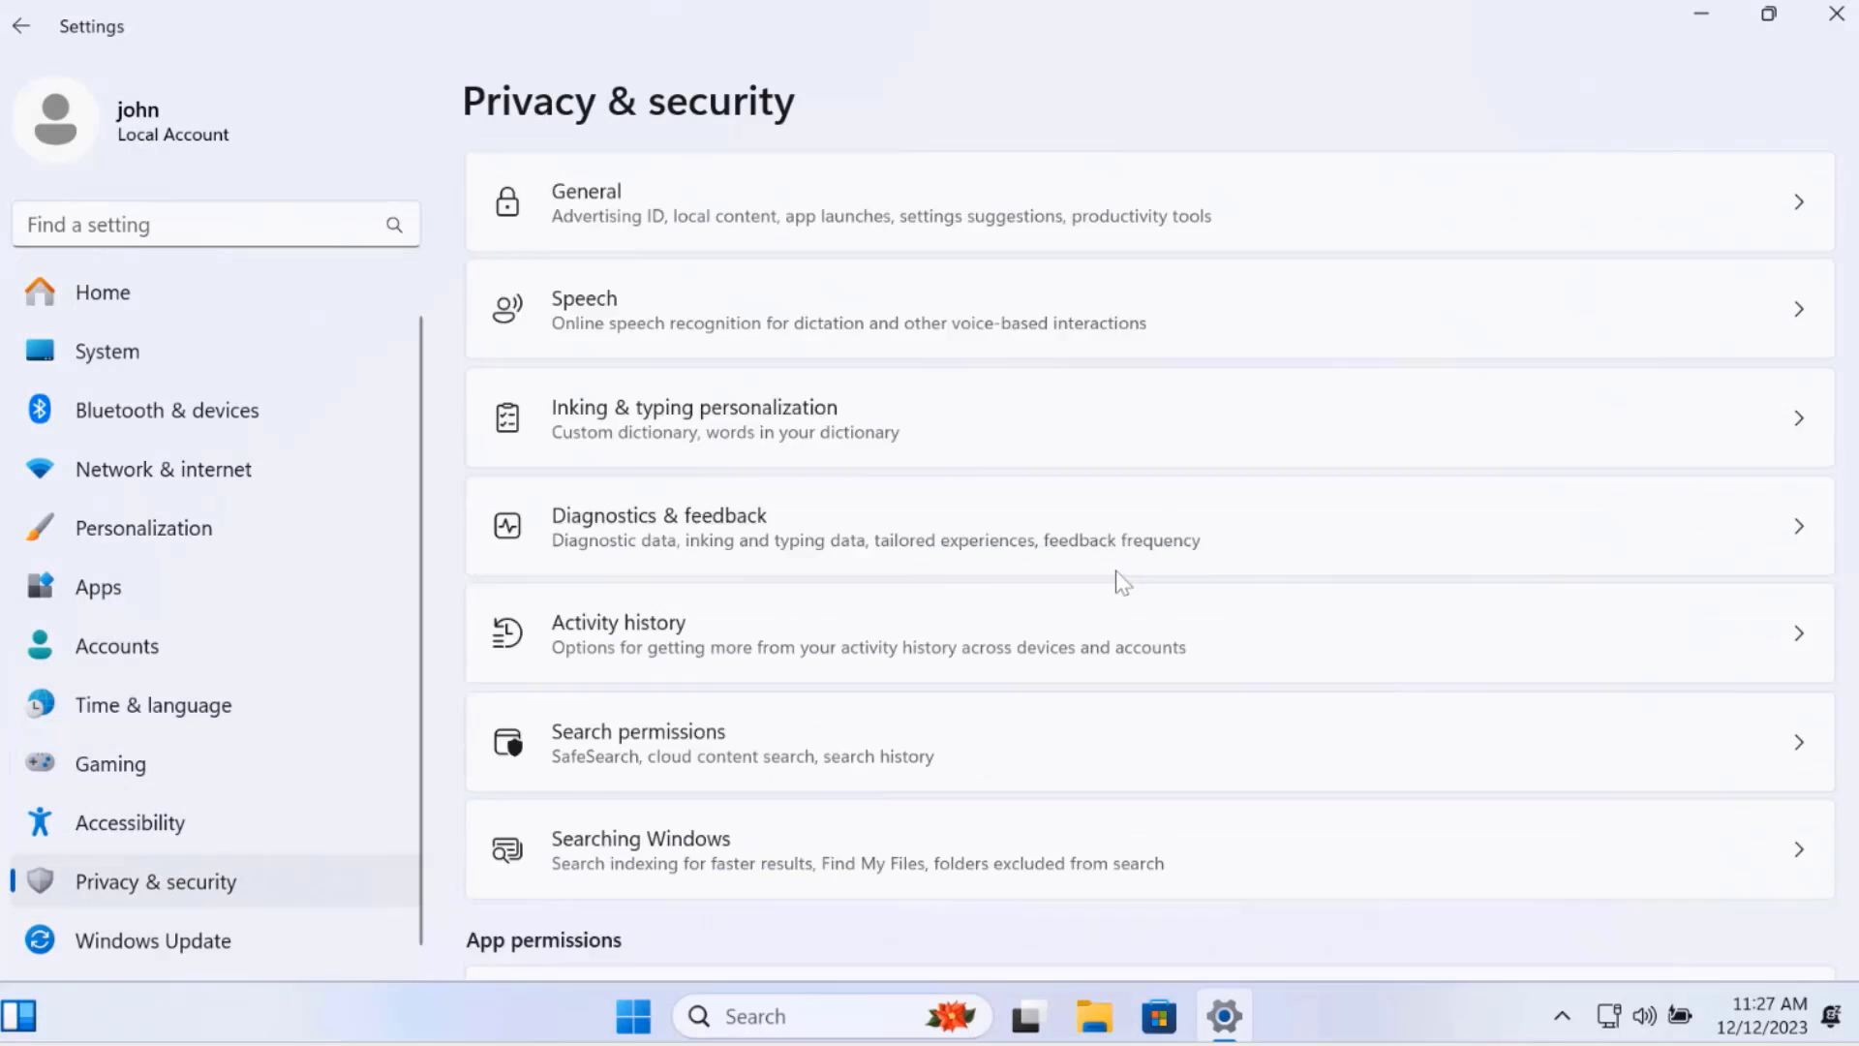
pyautogui.scroll(-5, 1111, 581)
pyautogui.click(1837, 14)
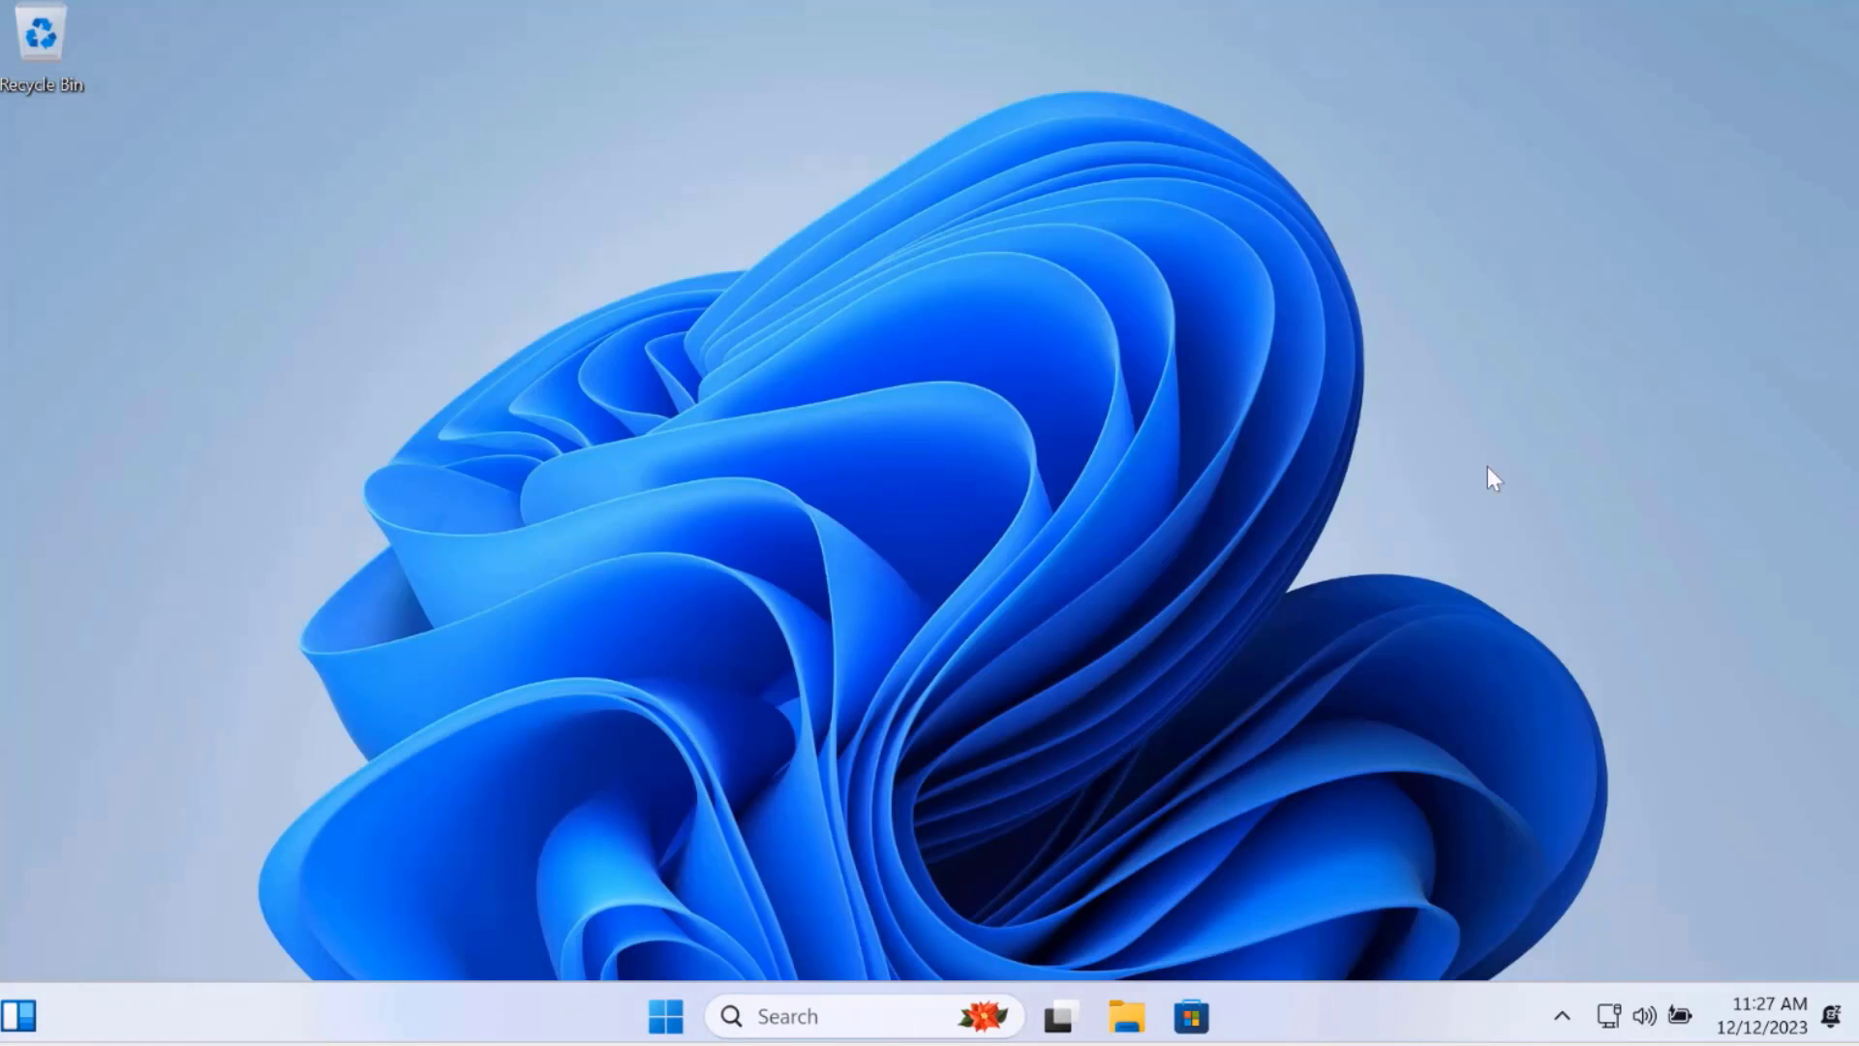
# Step: Start the App Installer update from the Microsoft Store library, then show the desktop
pyautogui.click(1200, 1018)
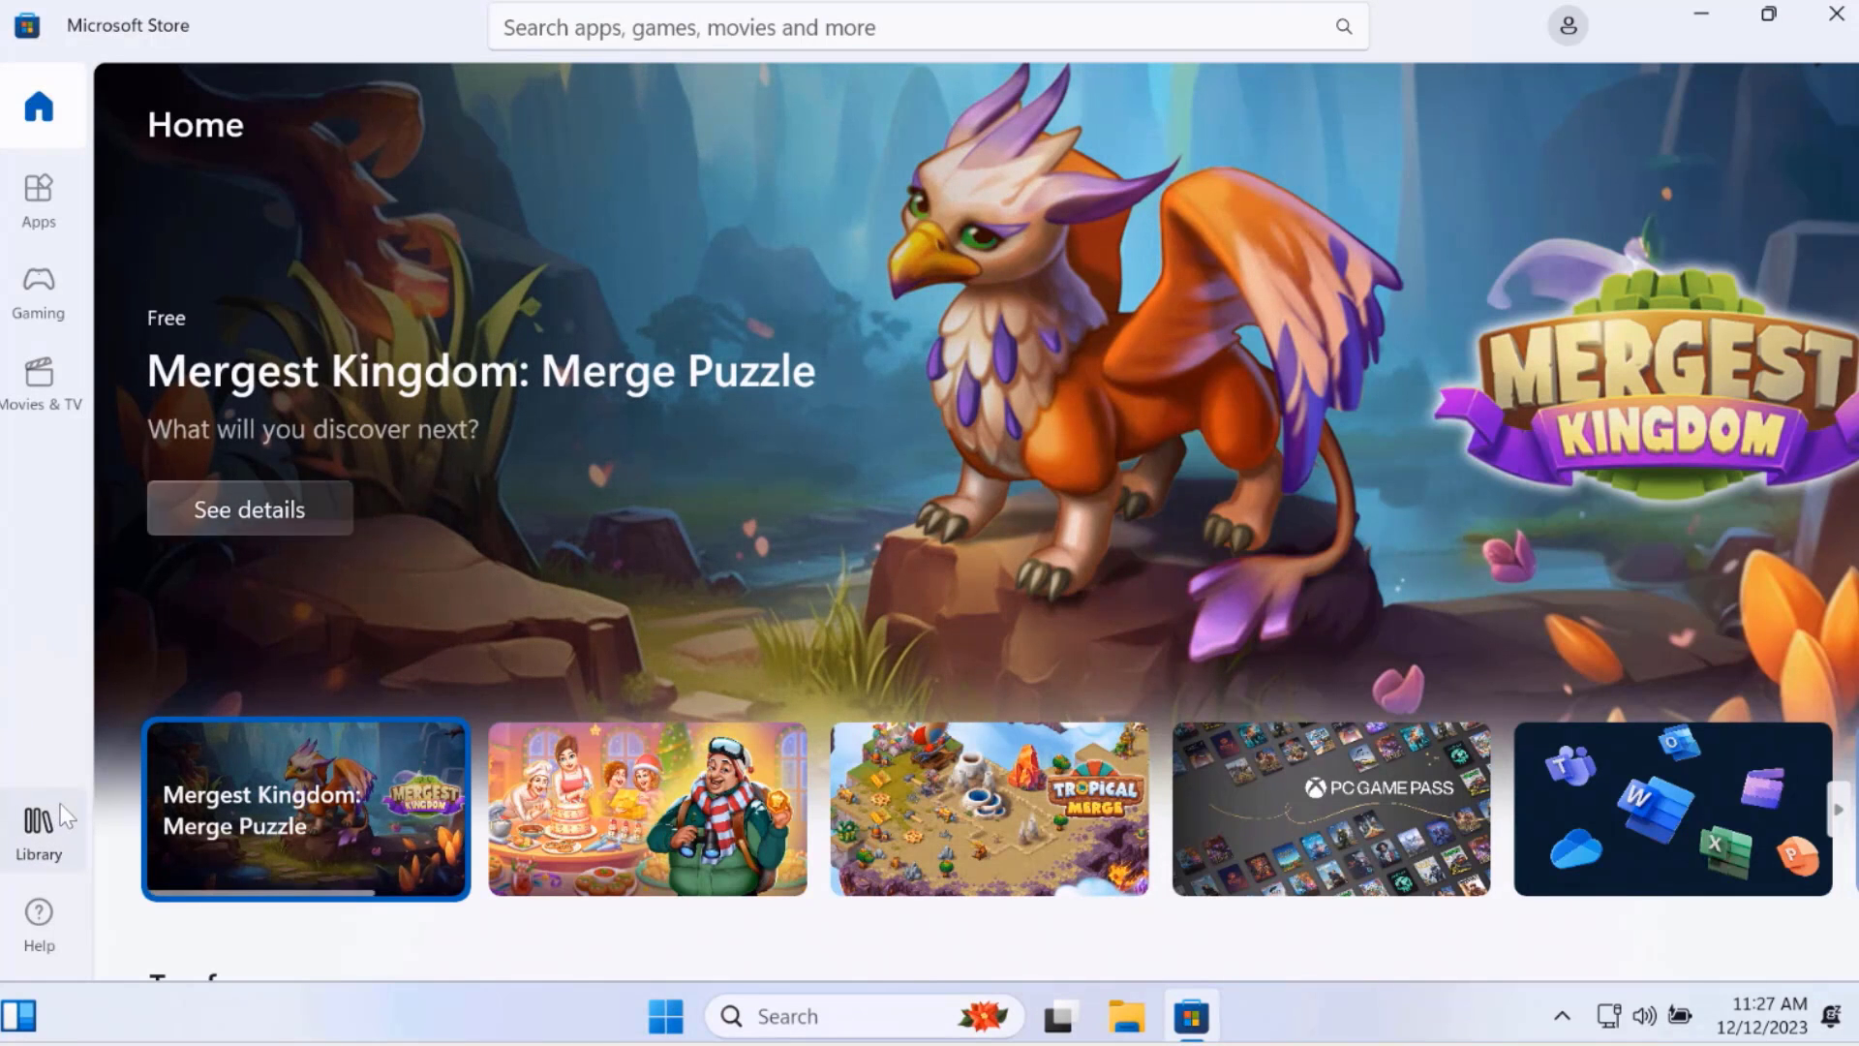
pyautogui.click(38, 825)
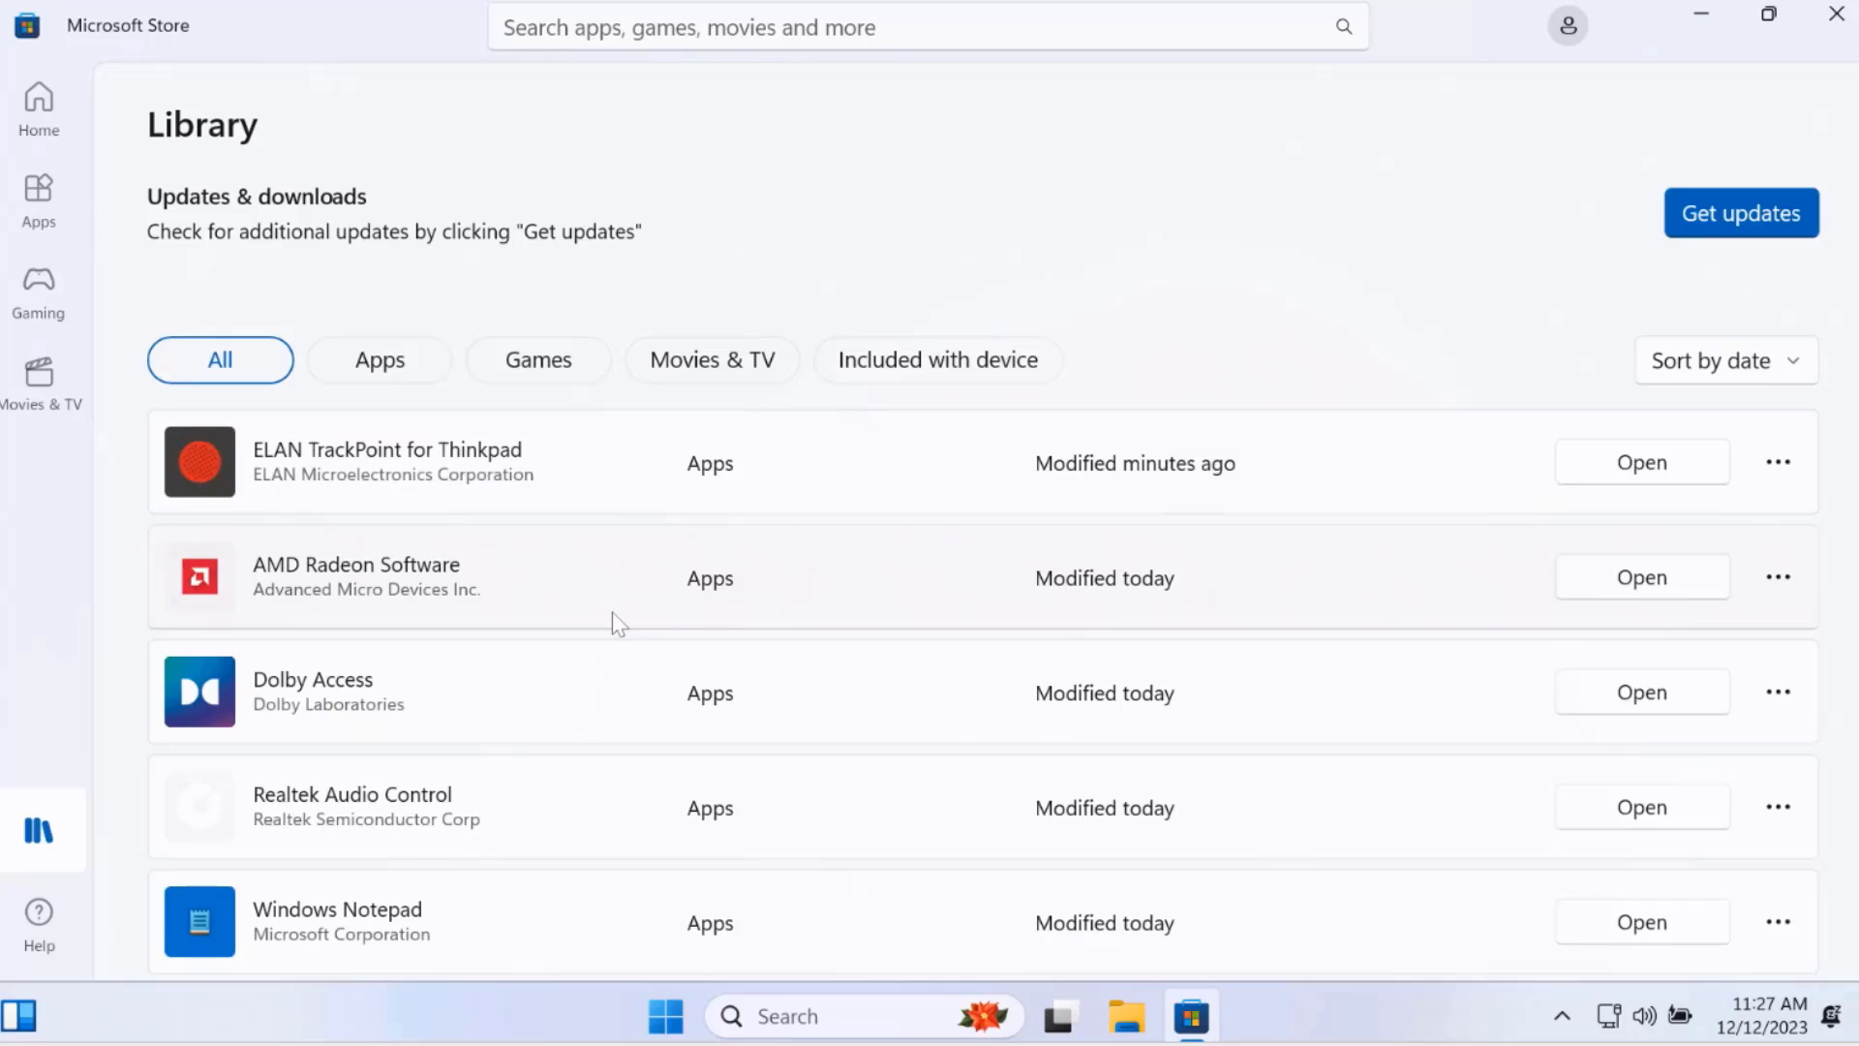
pyautogui.scroll(-15, 659, 631)
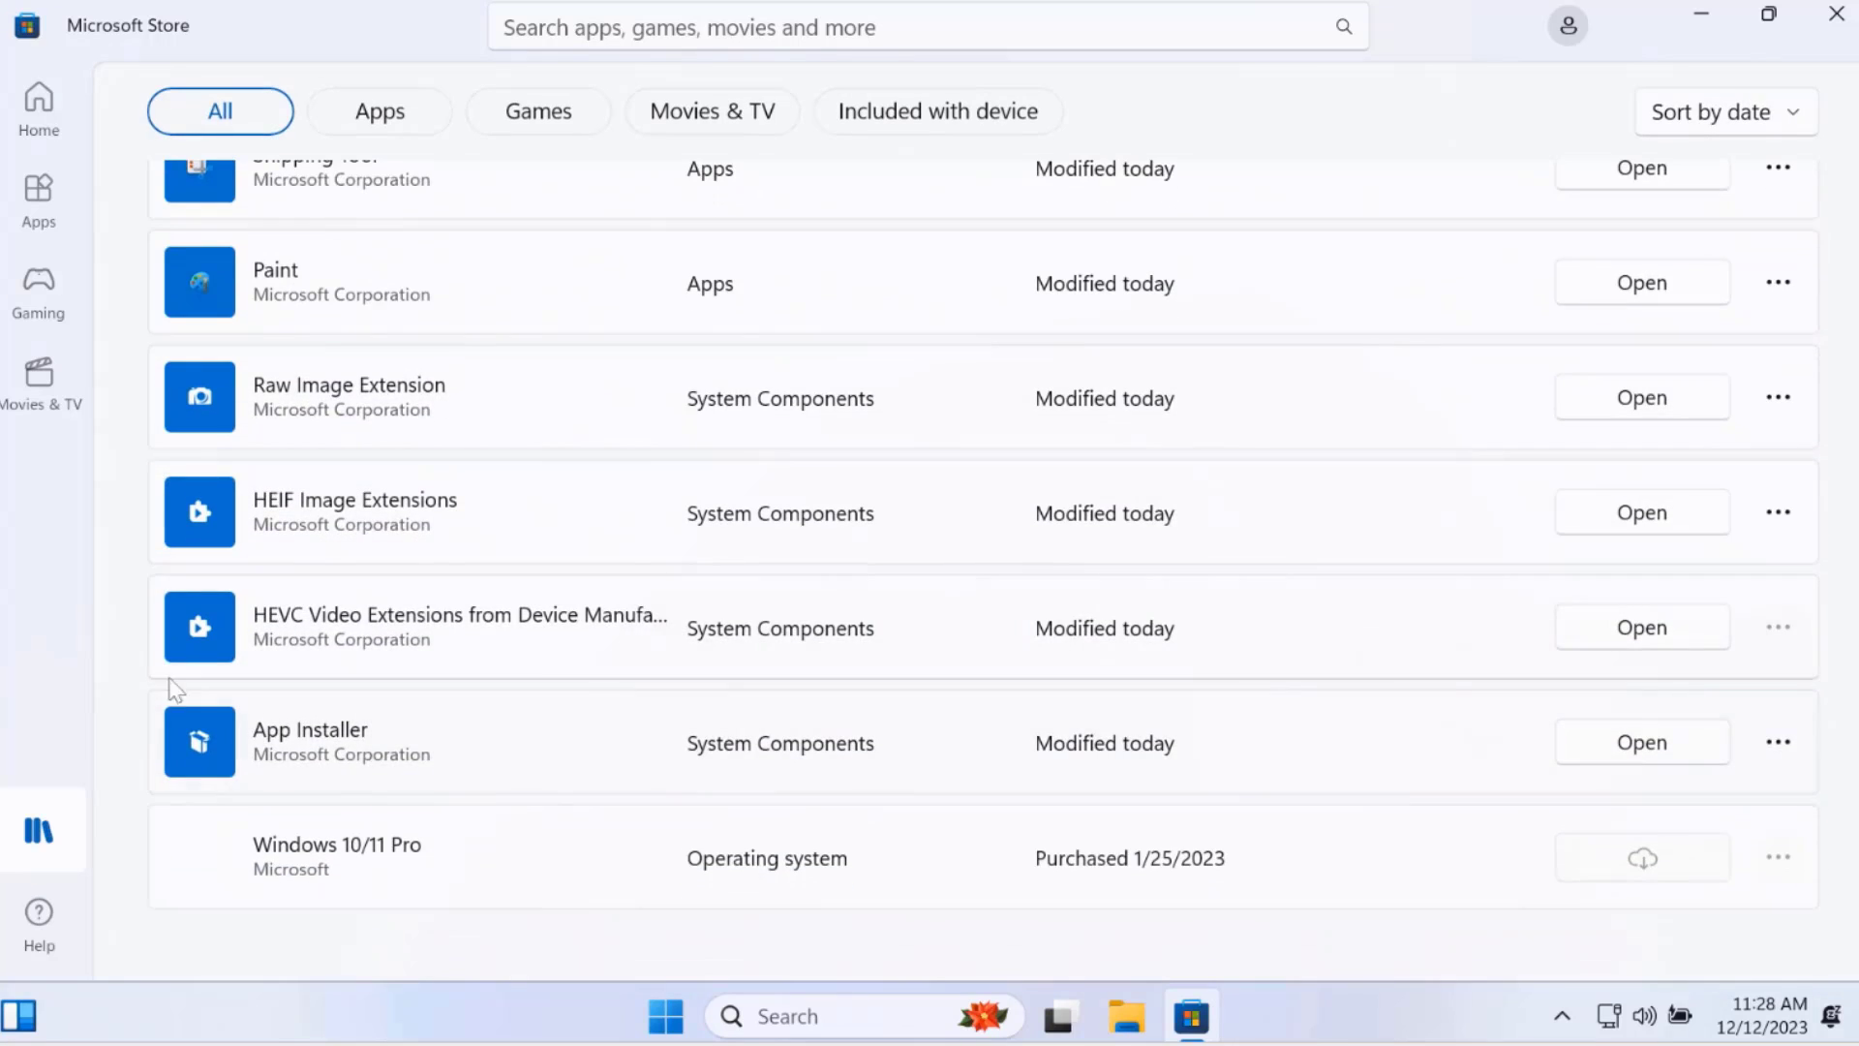
pyautogui.click(616, 770)
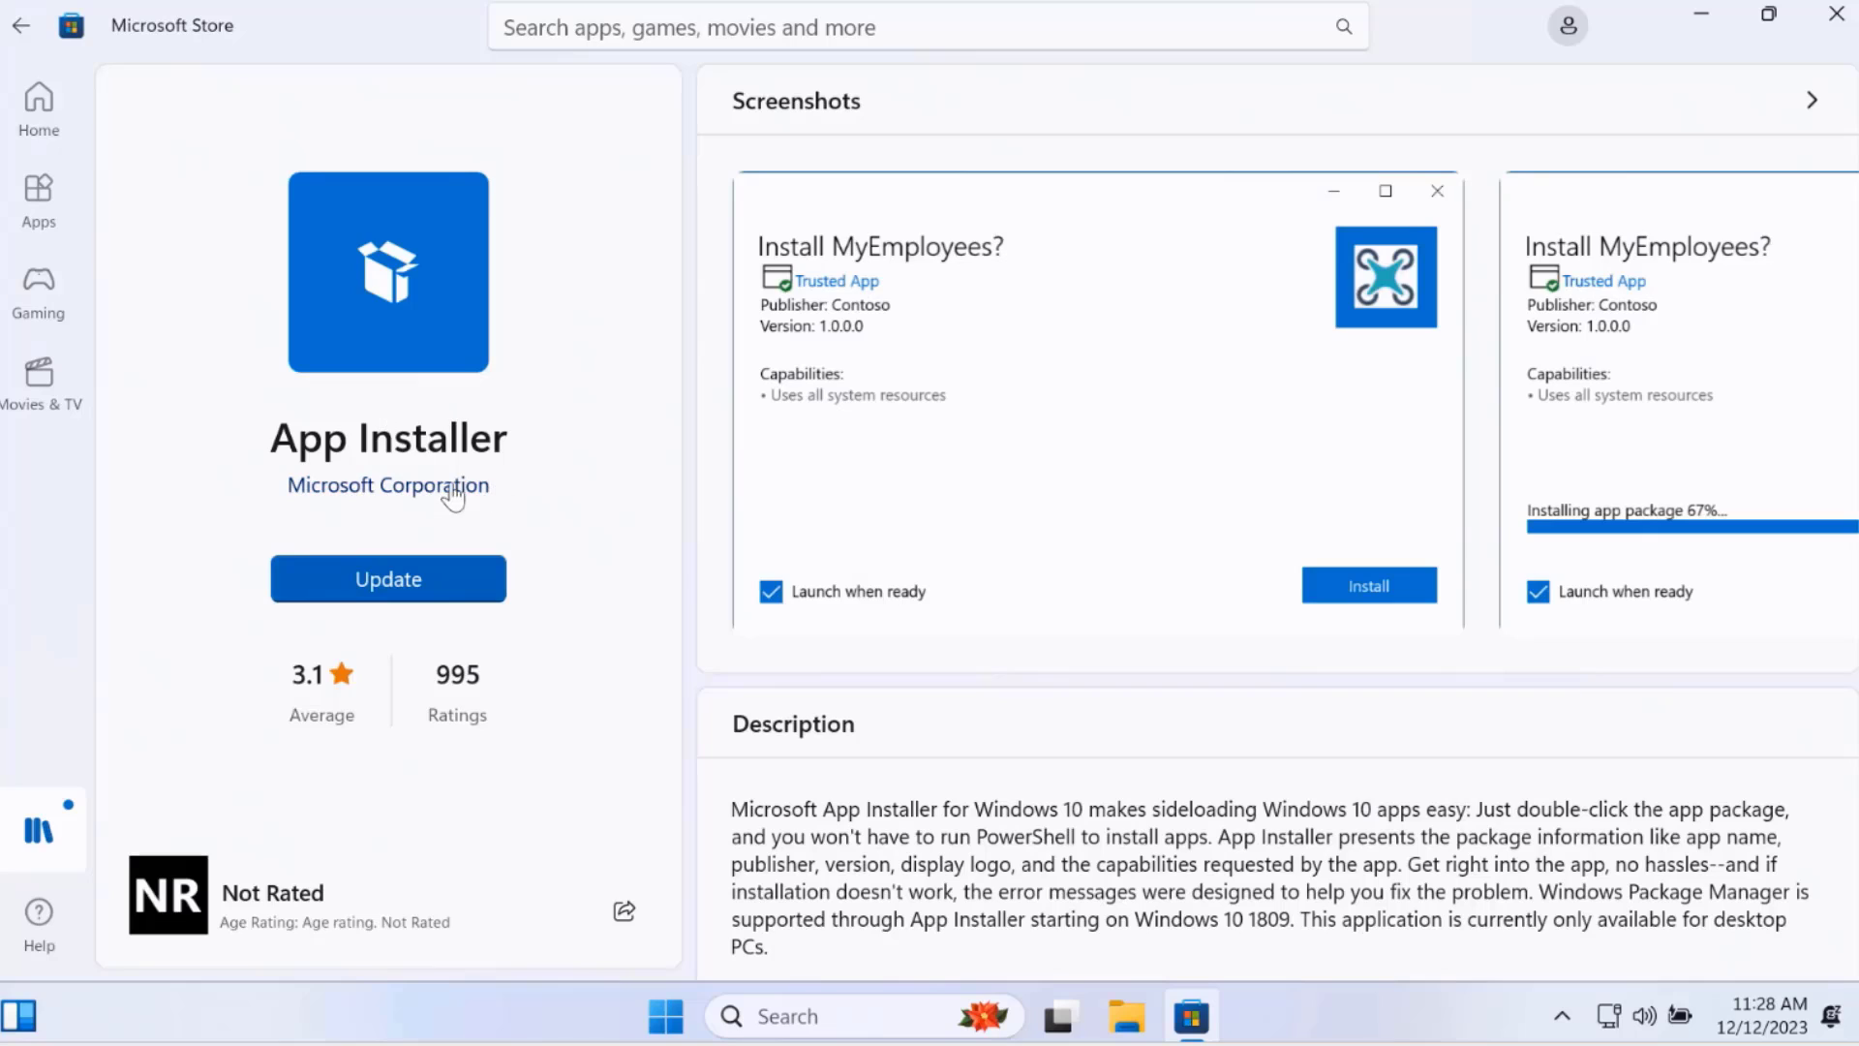
pyautogui.click(418, 581)
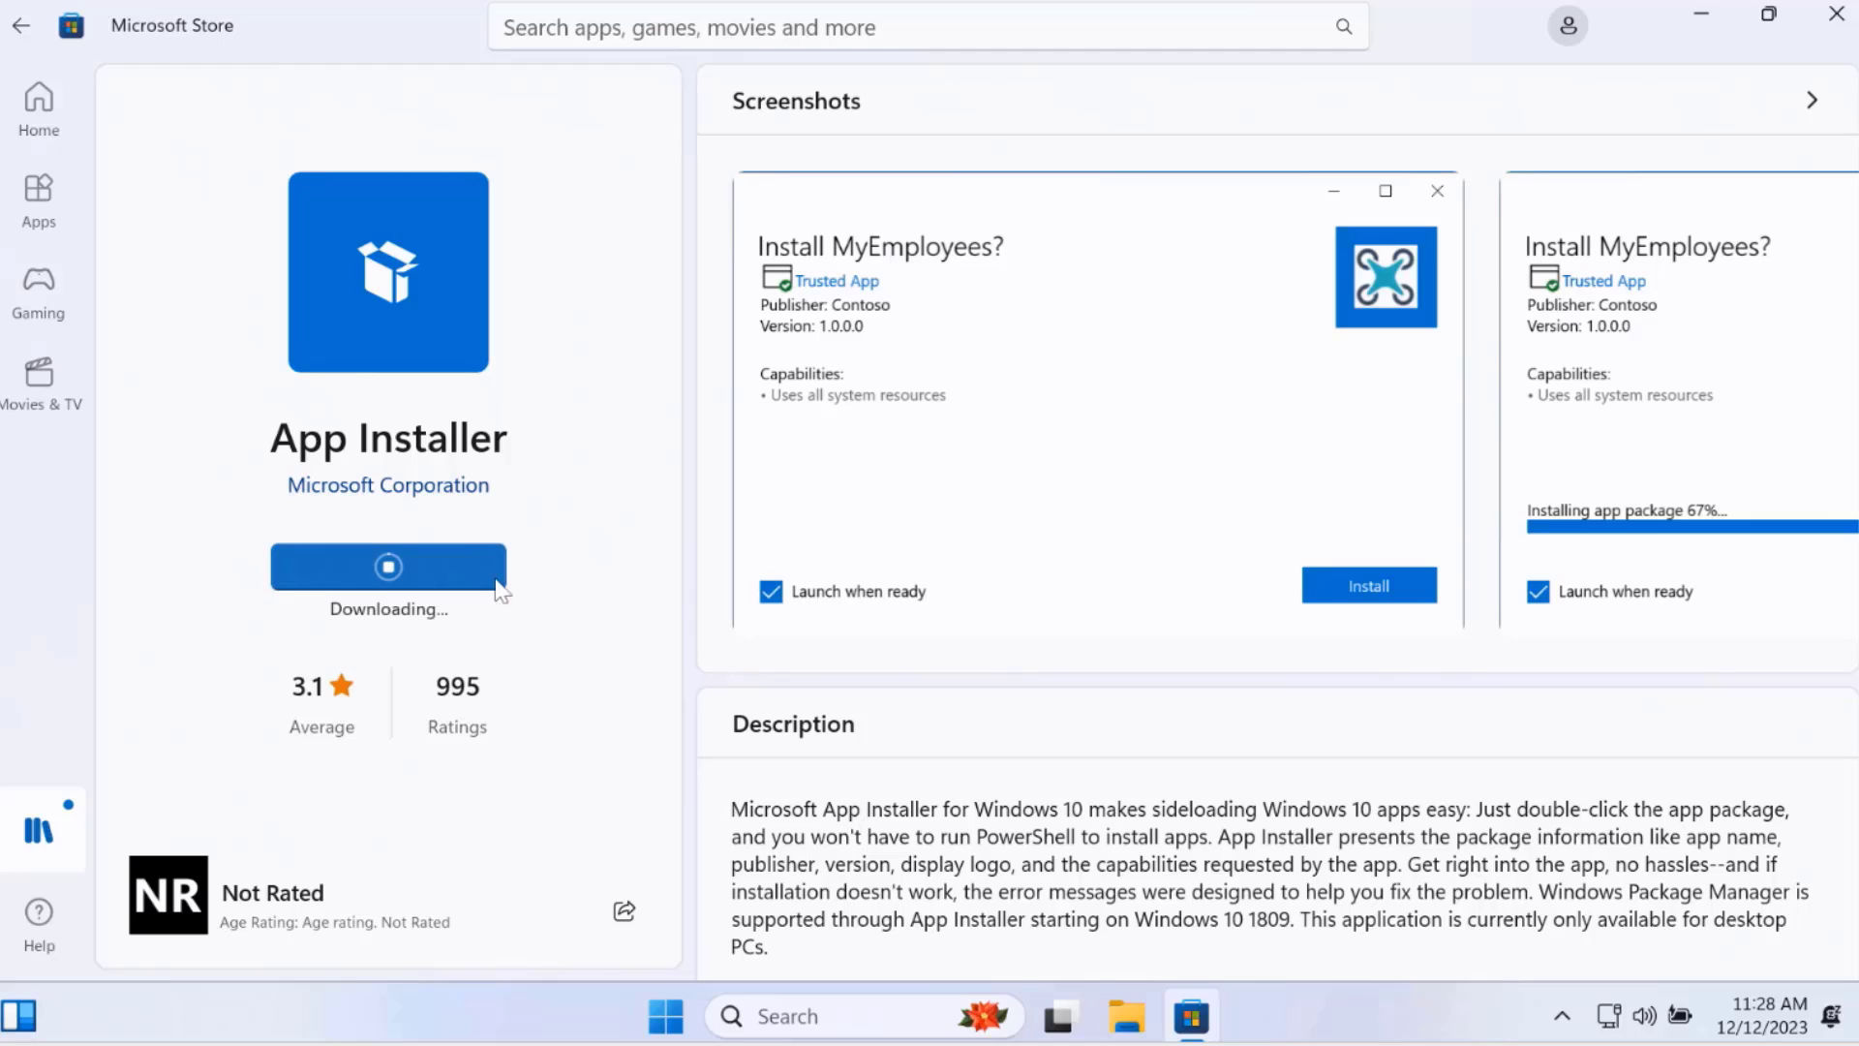
pyautogui.press('super+d')
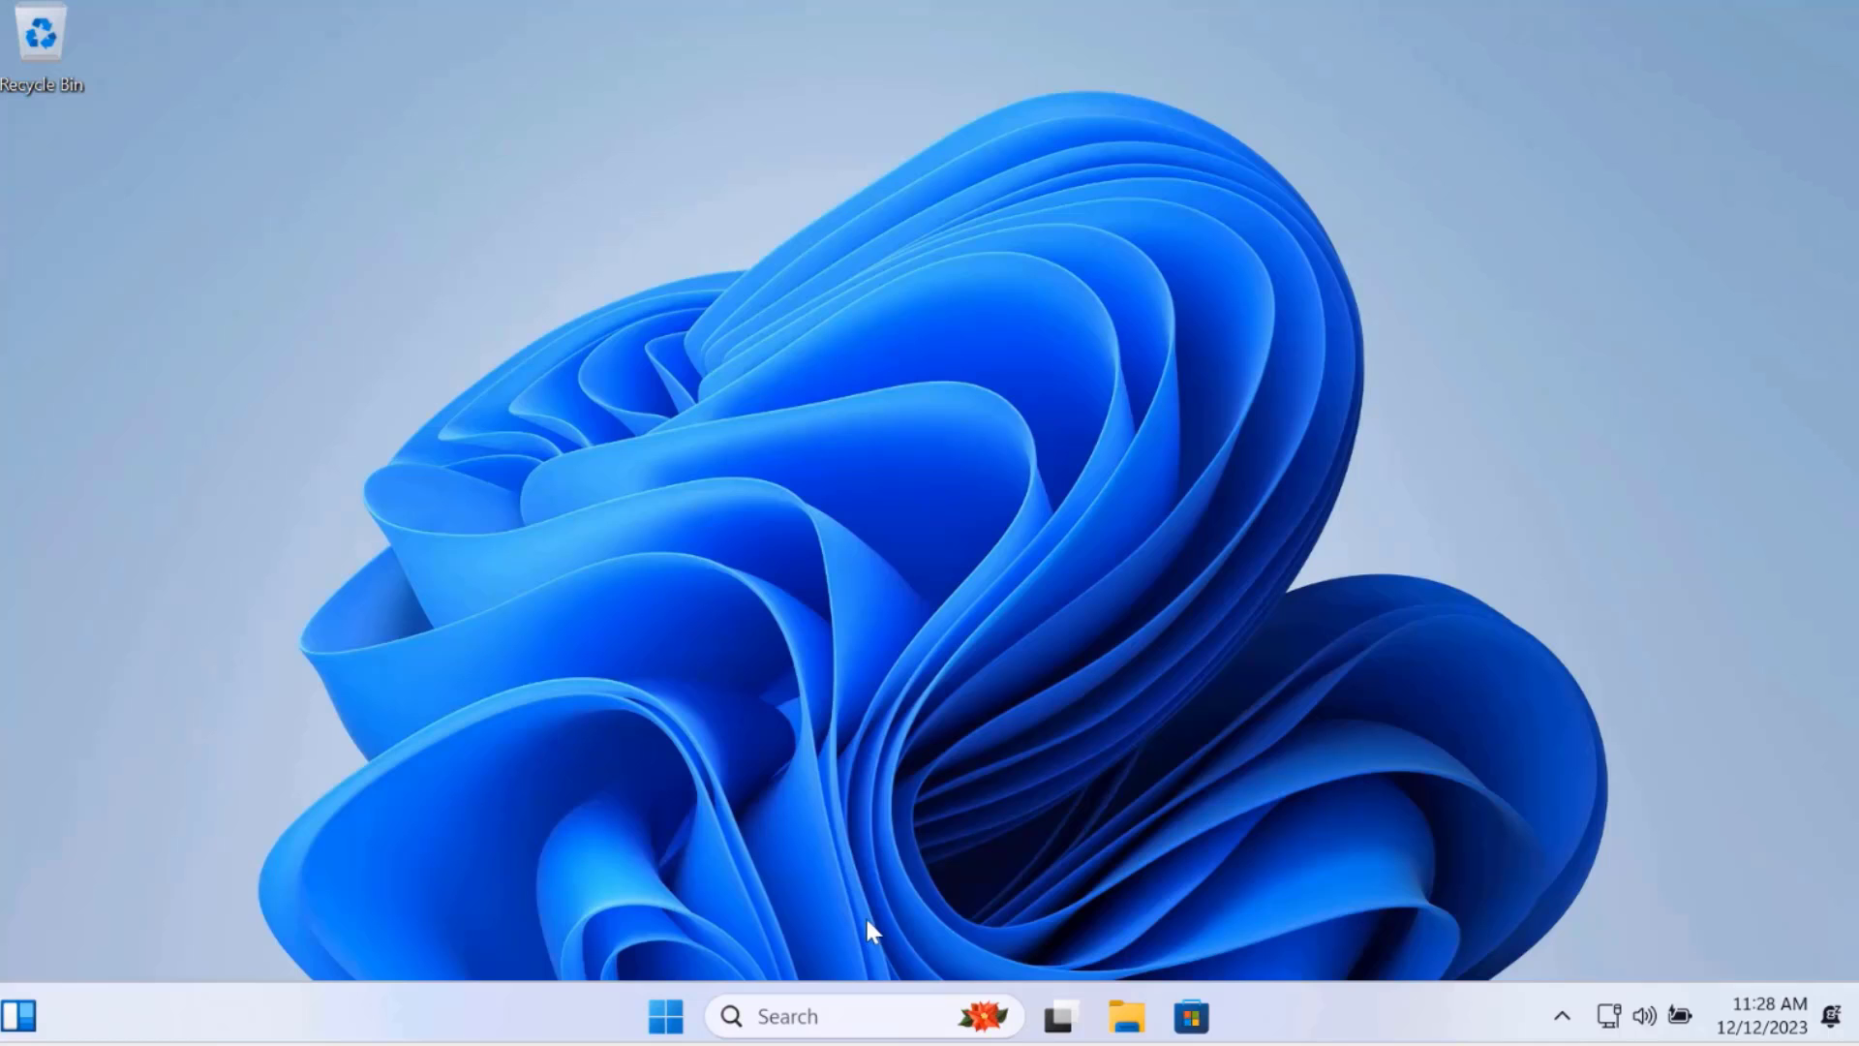
# Step: Open Command Prompt as administrator and center its window
pyautogui.click(856, 1012)
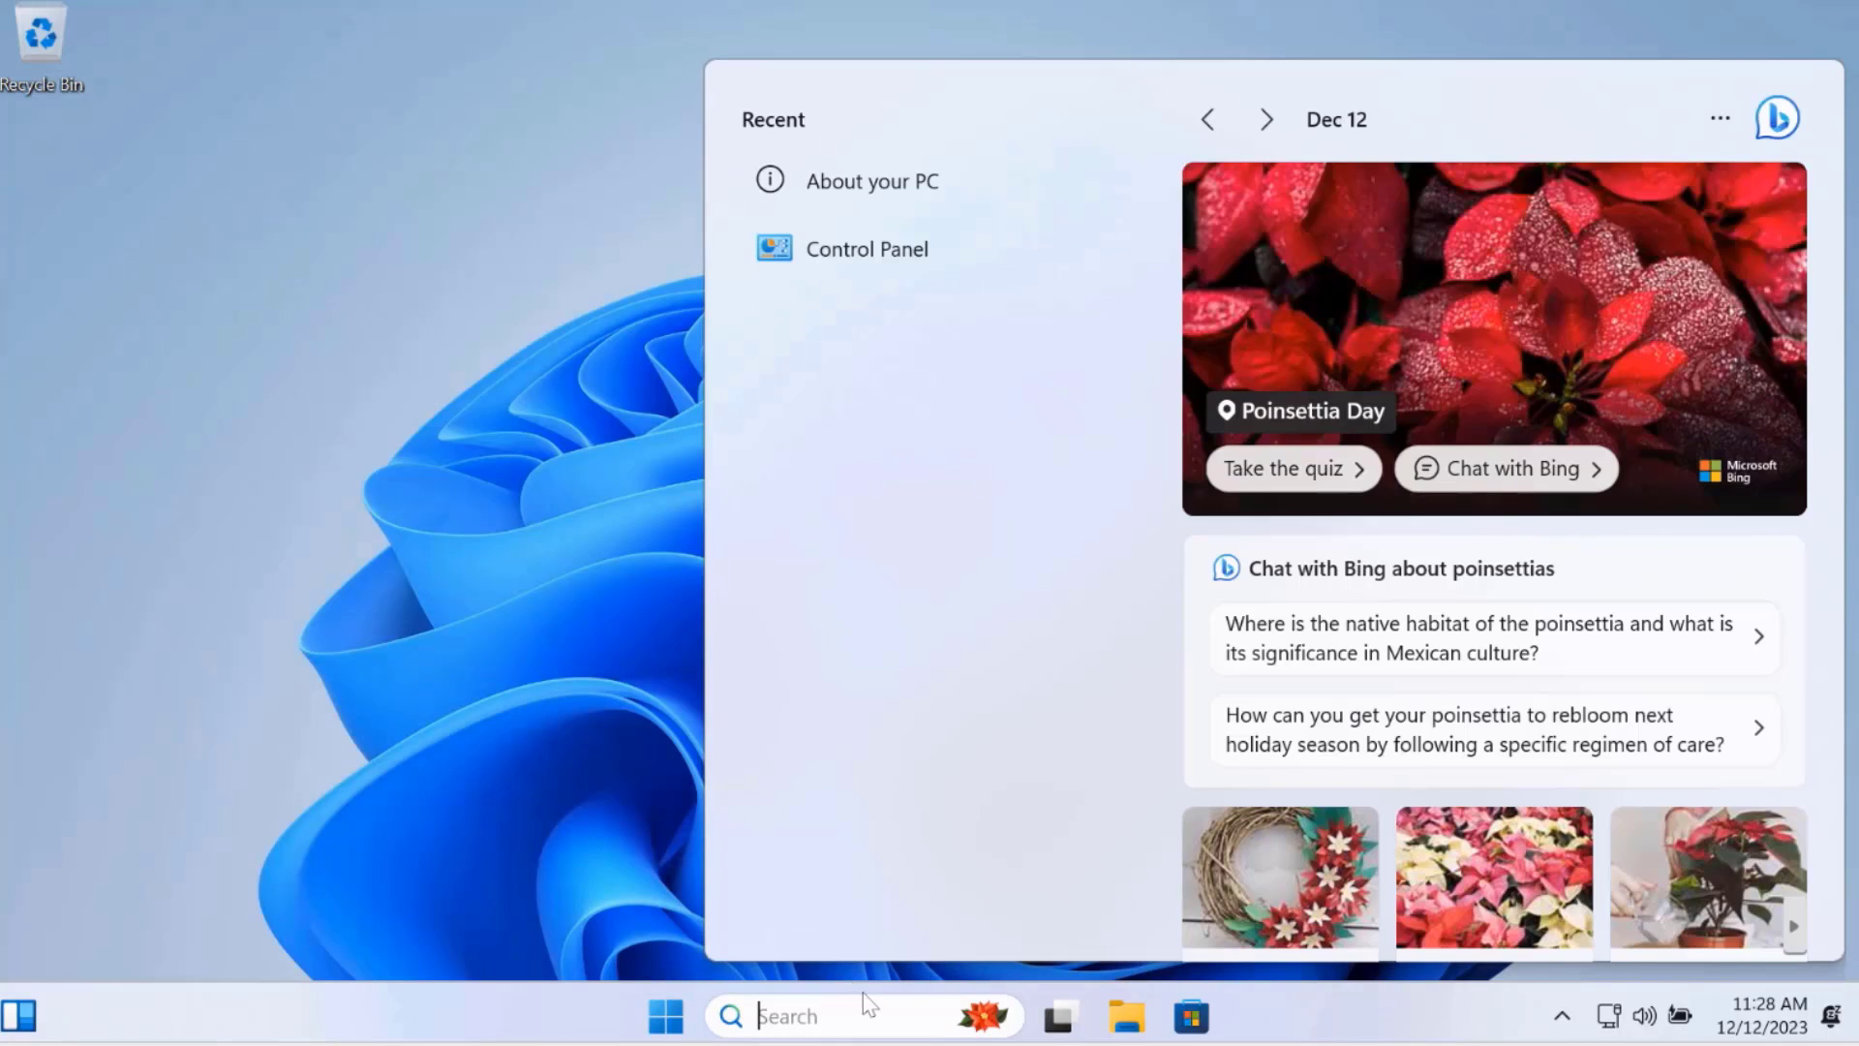
pyautogui.write('cmd')
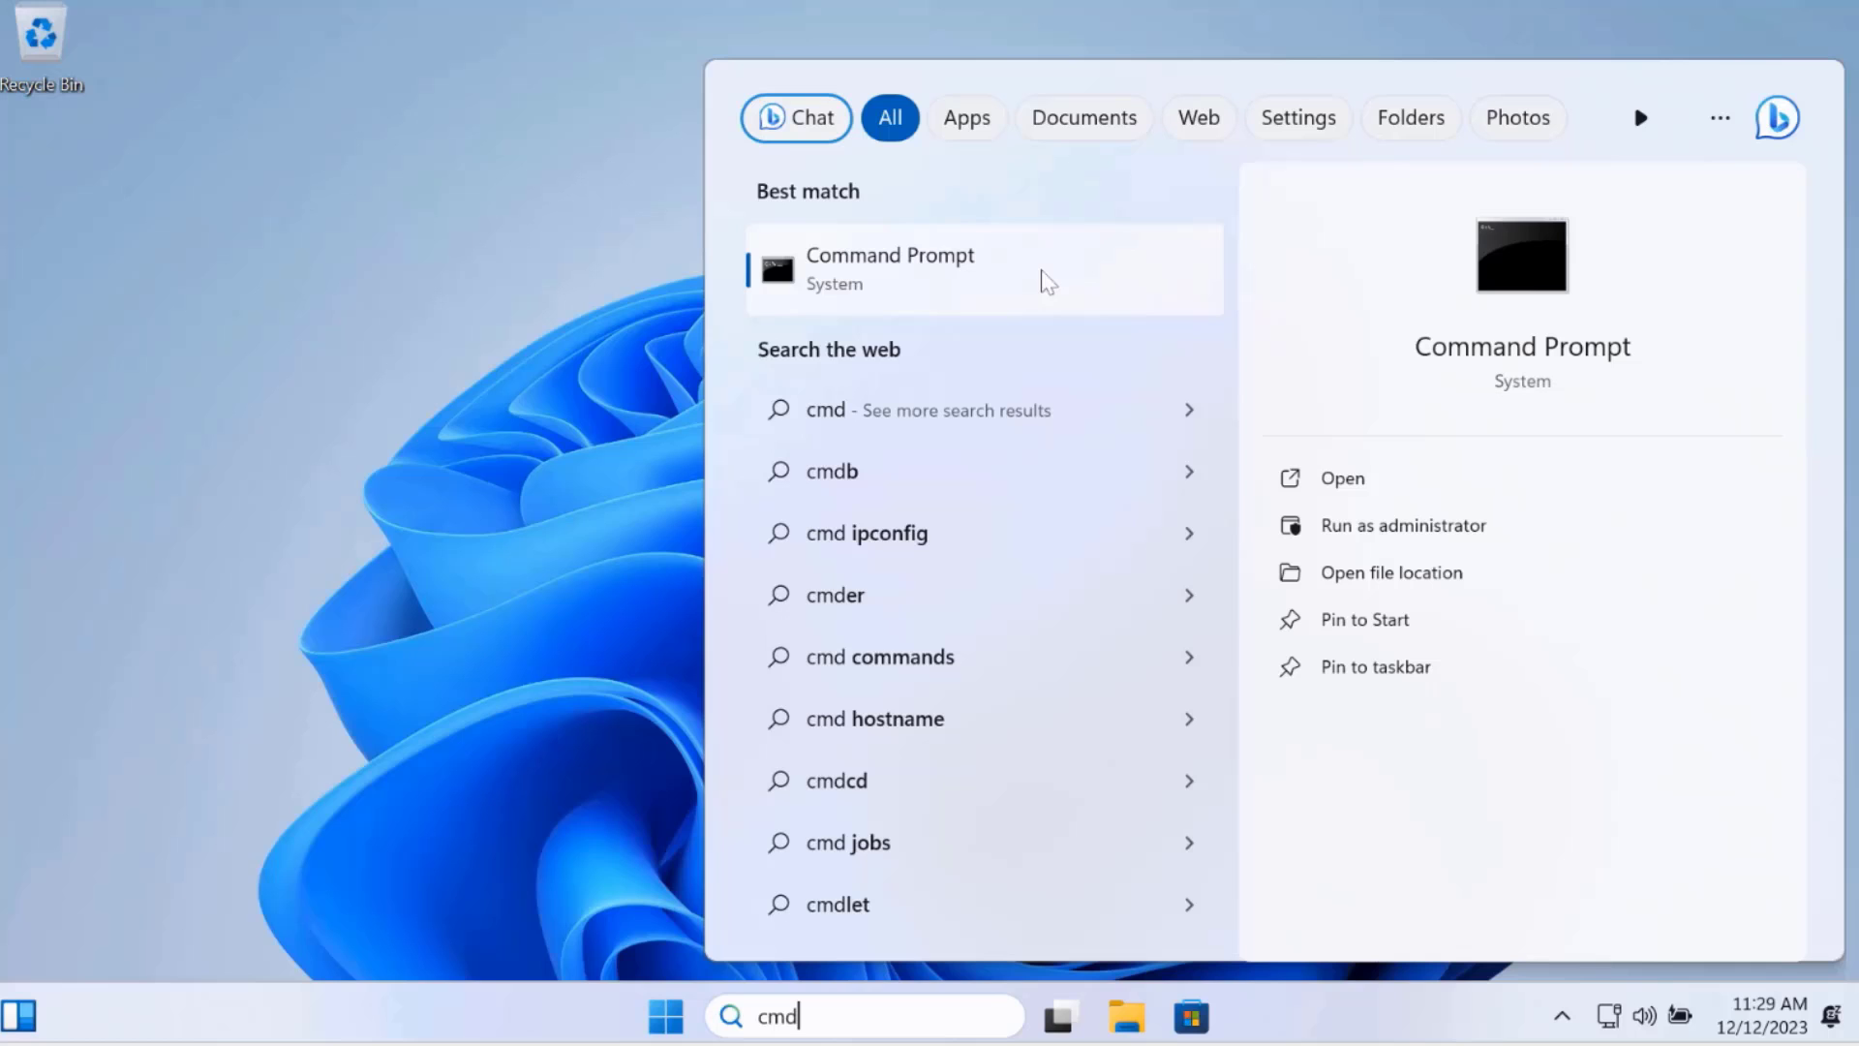
pyautogui.rightClick(1030, 241)
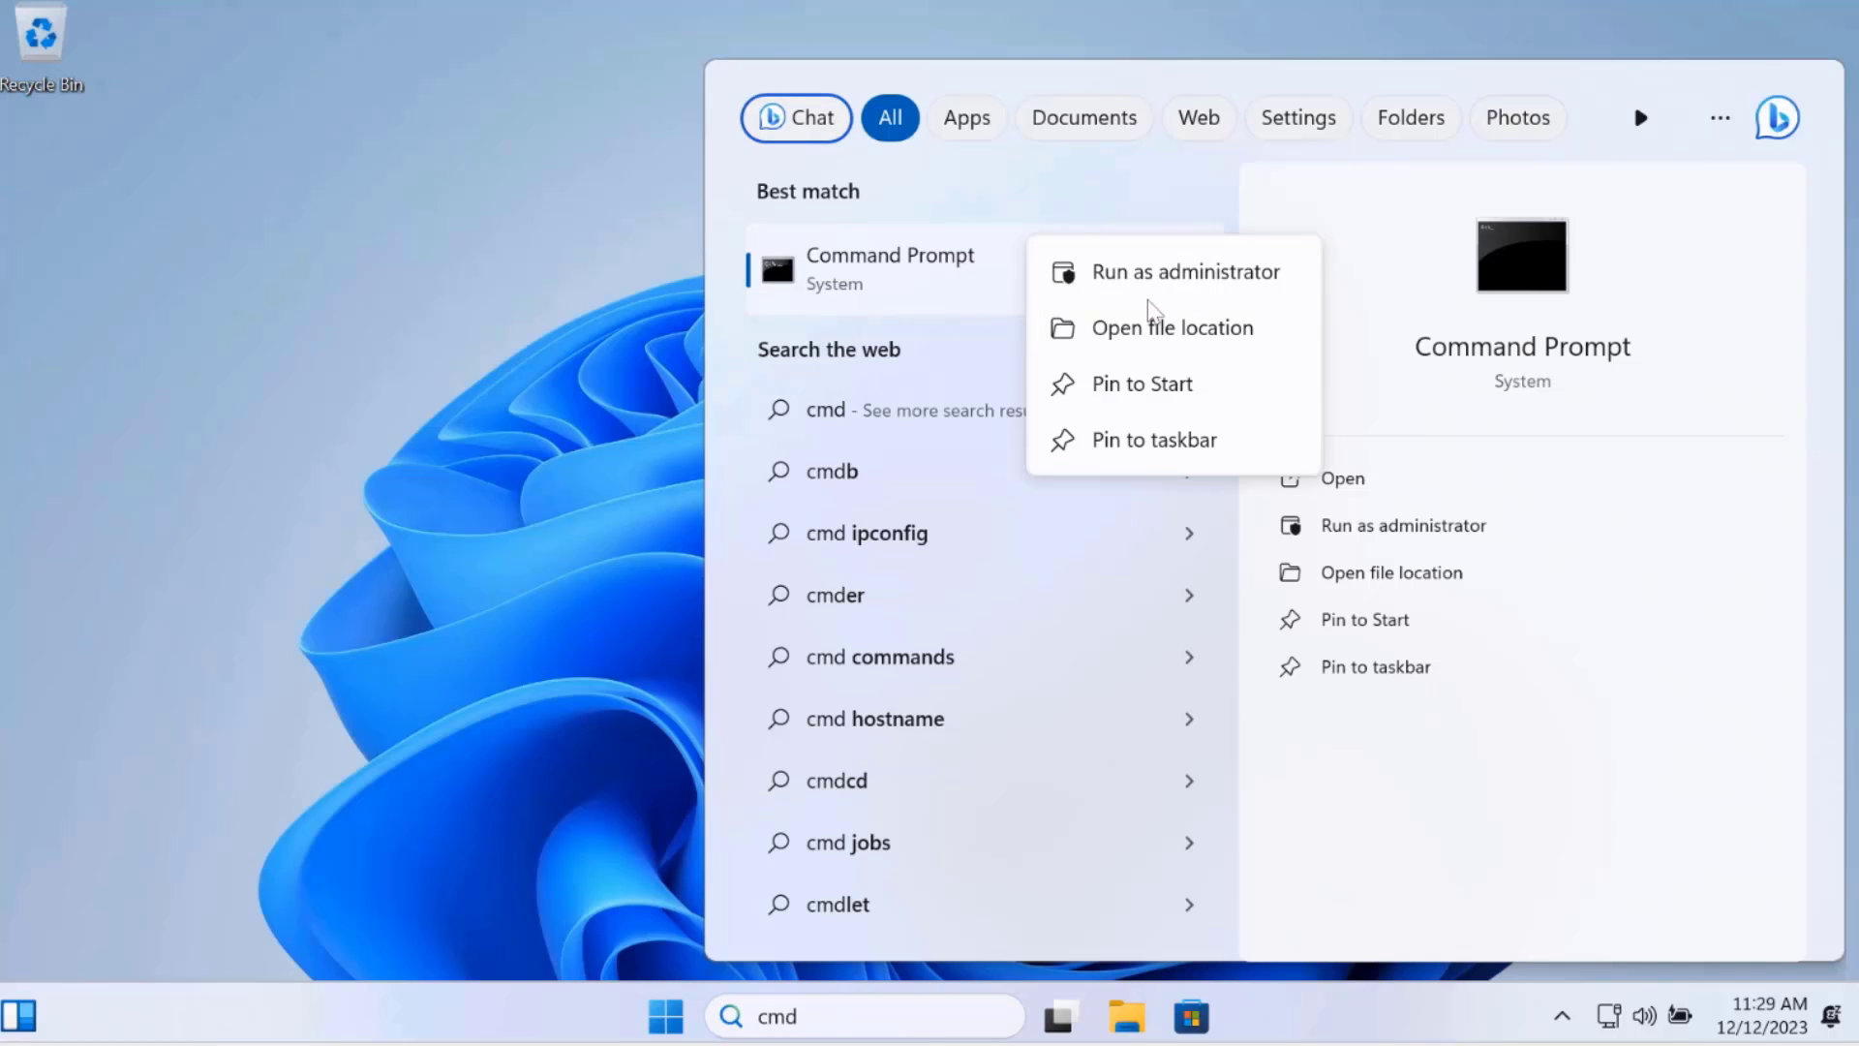
pyautogui.click(1152, 273)
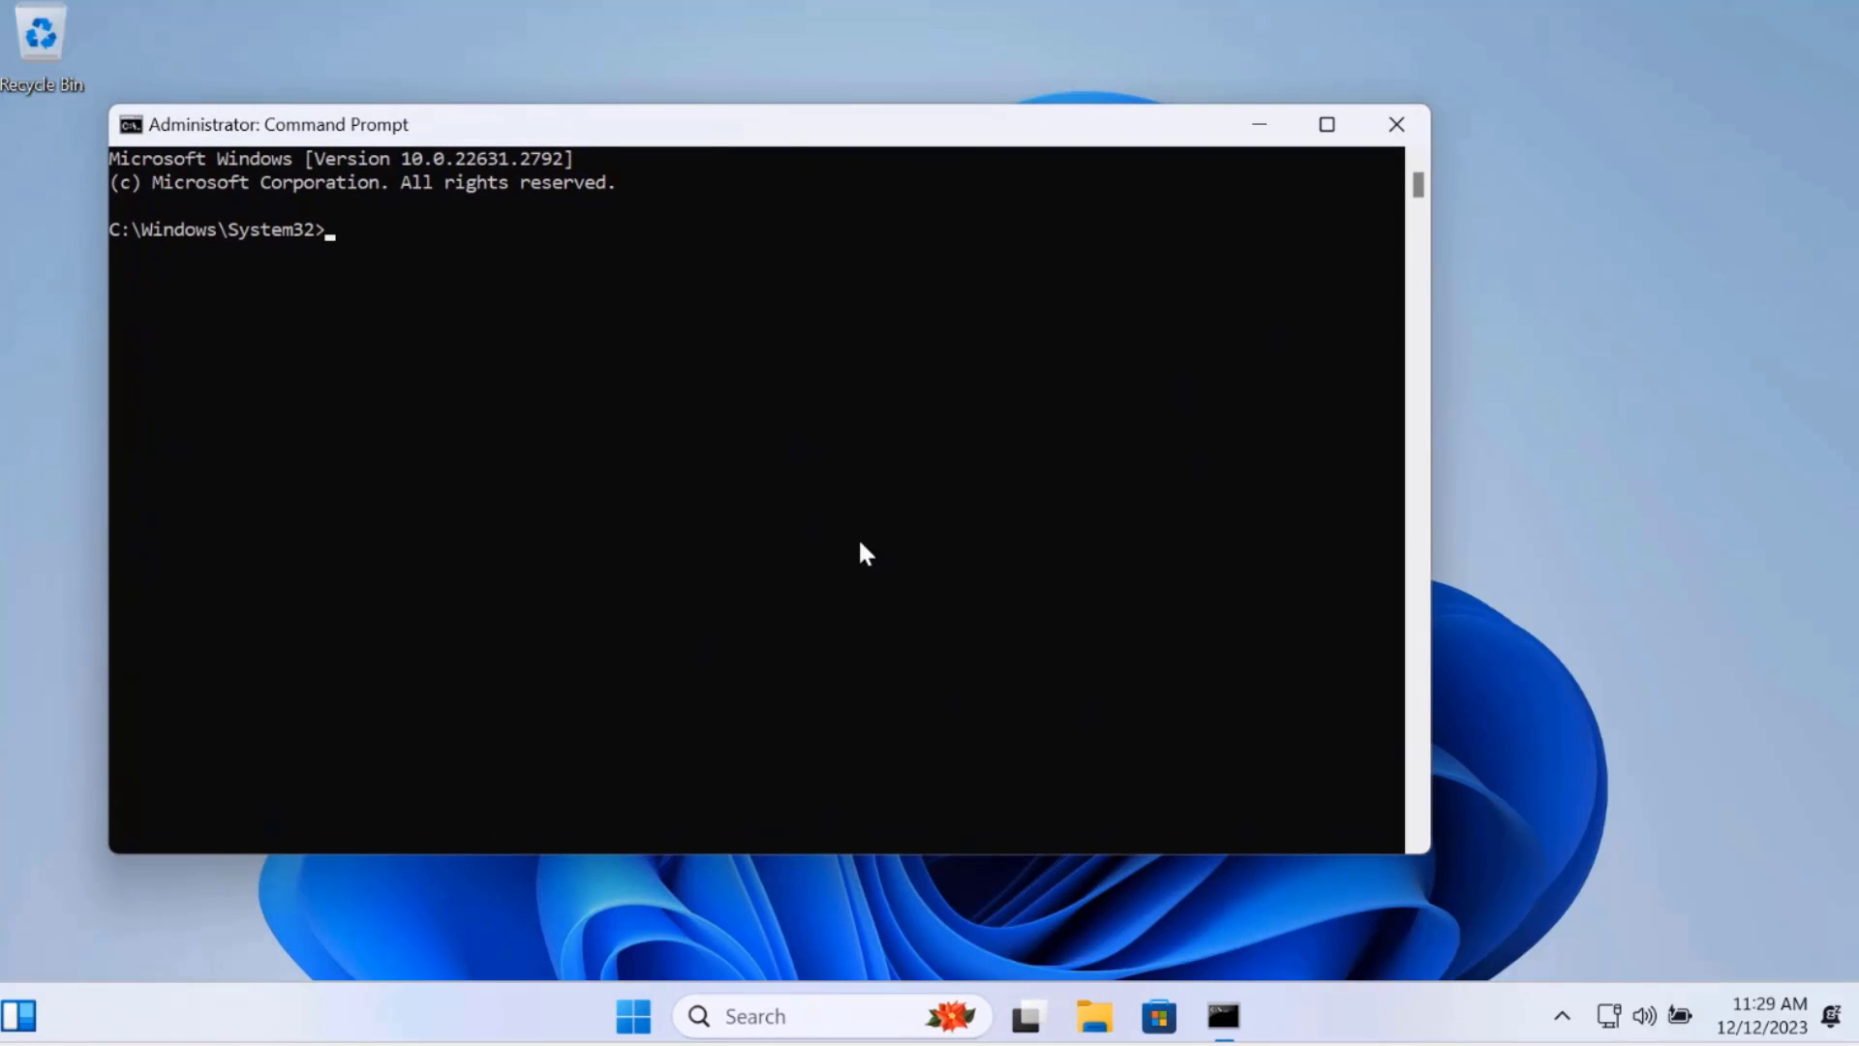
pyautogui.moveTo(575, 126); pyautogui.dragTo(733, 190)
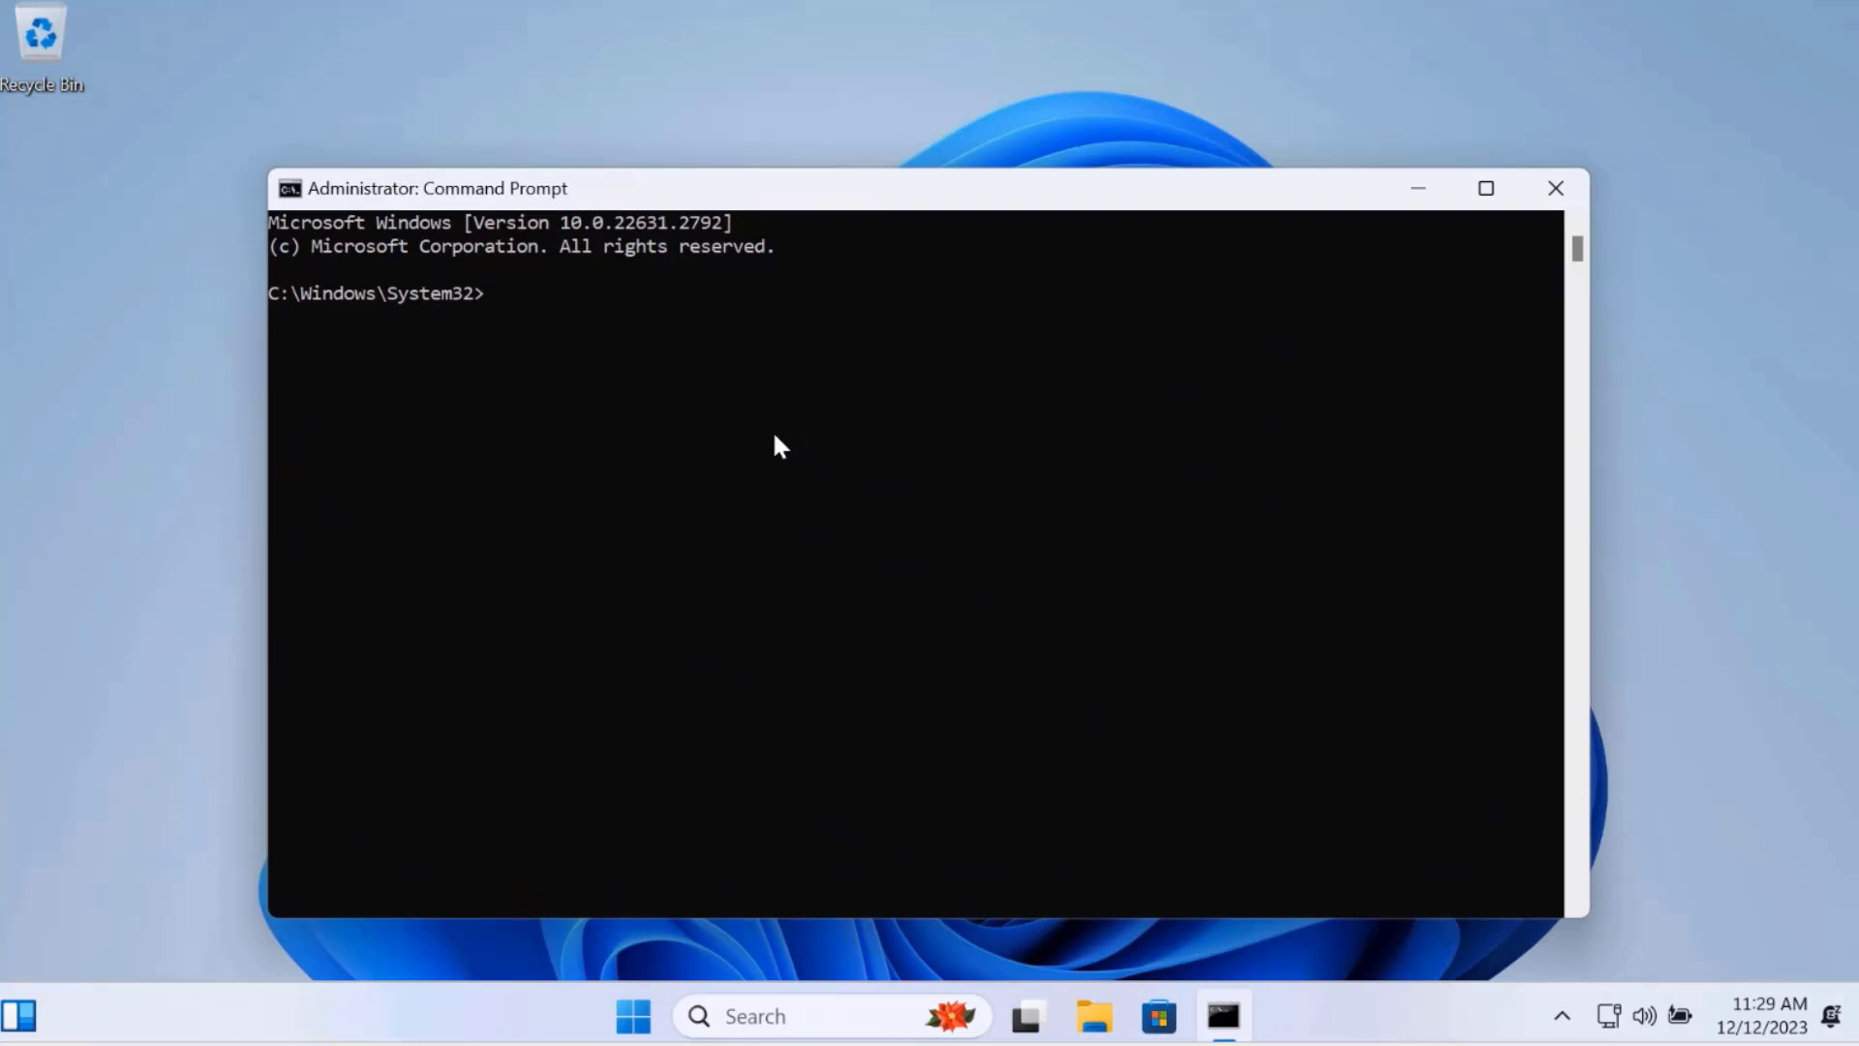
# Step: Run 'winget install edge', answering Y to the source and publisher agreements
pyautogui.write('winget install edge')
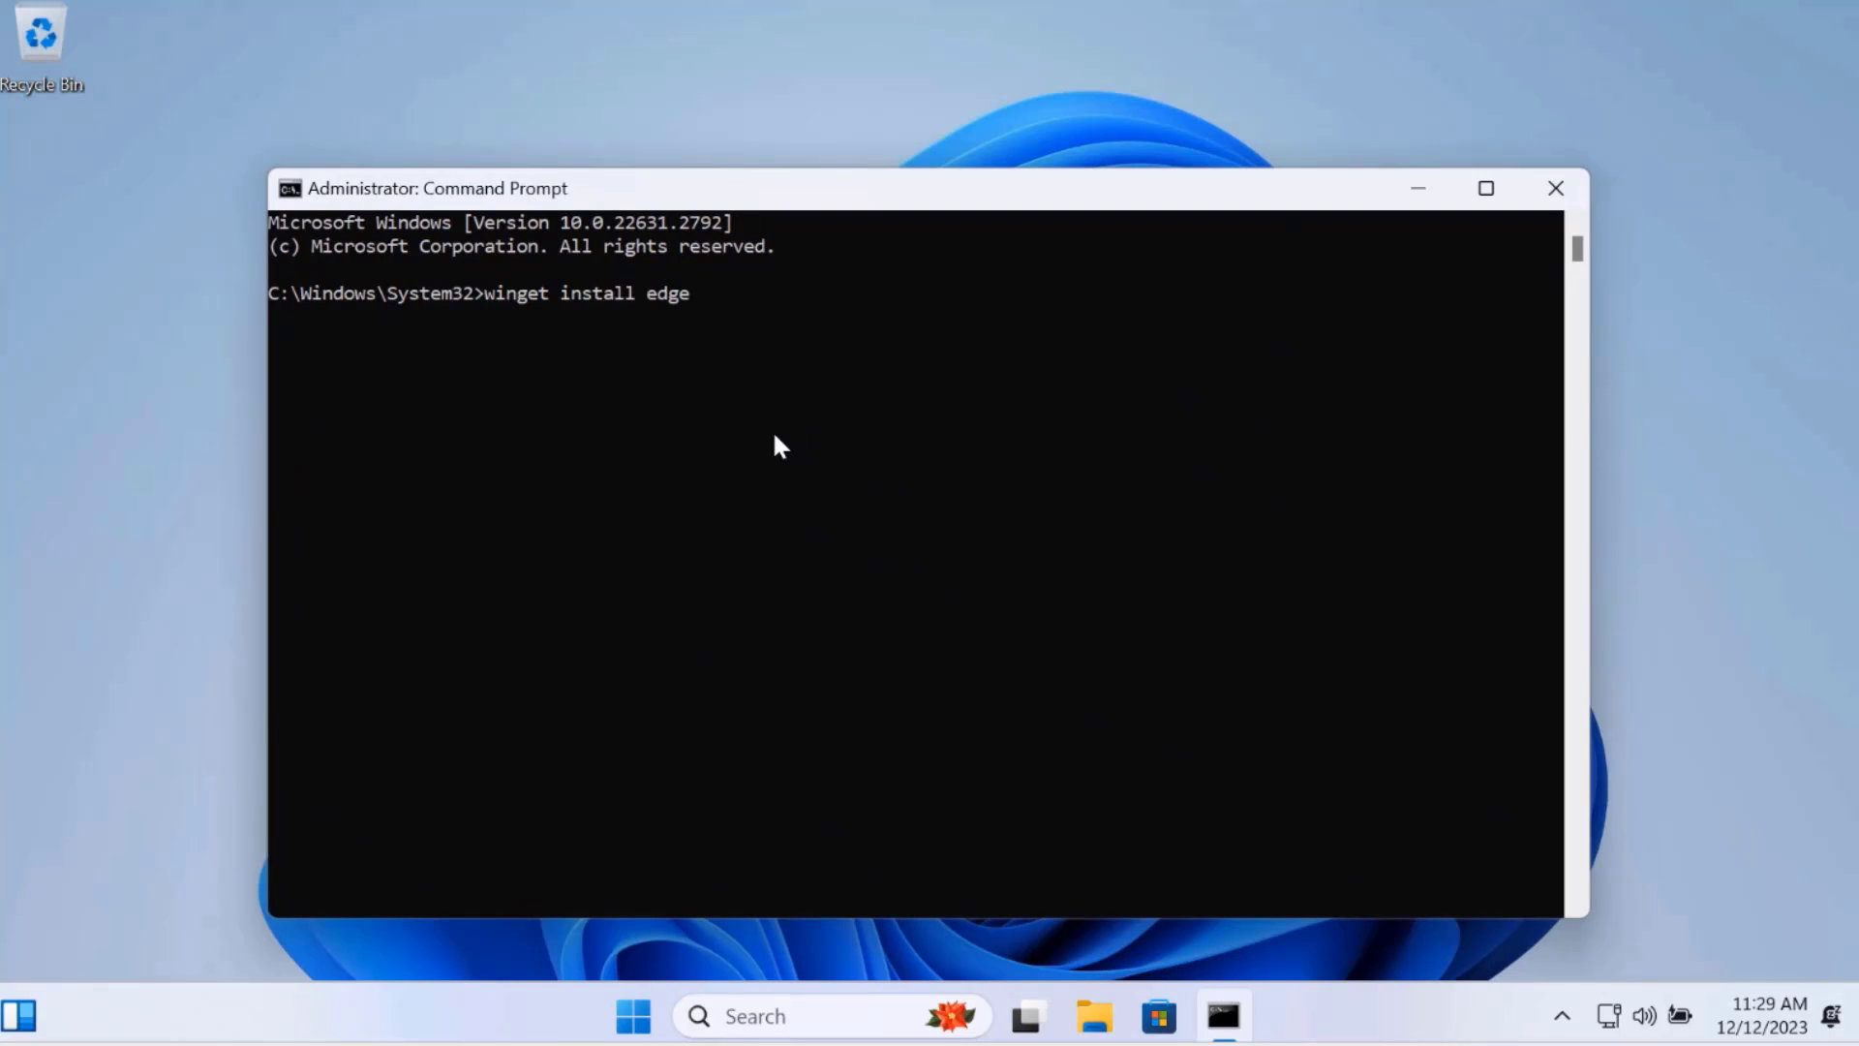
pyautogui.press('Return')
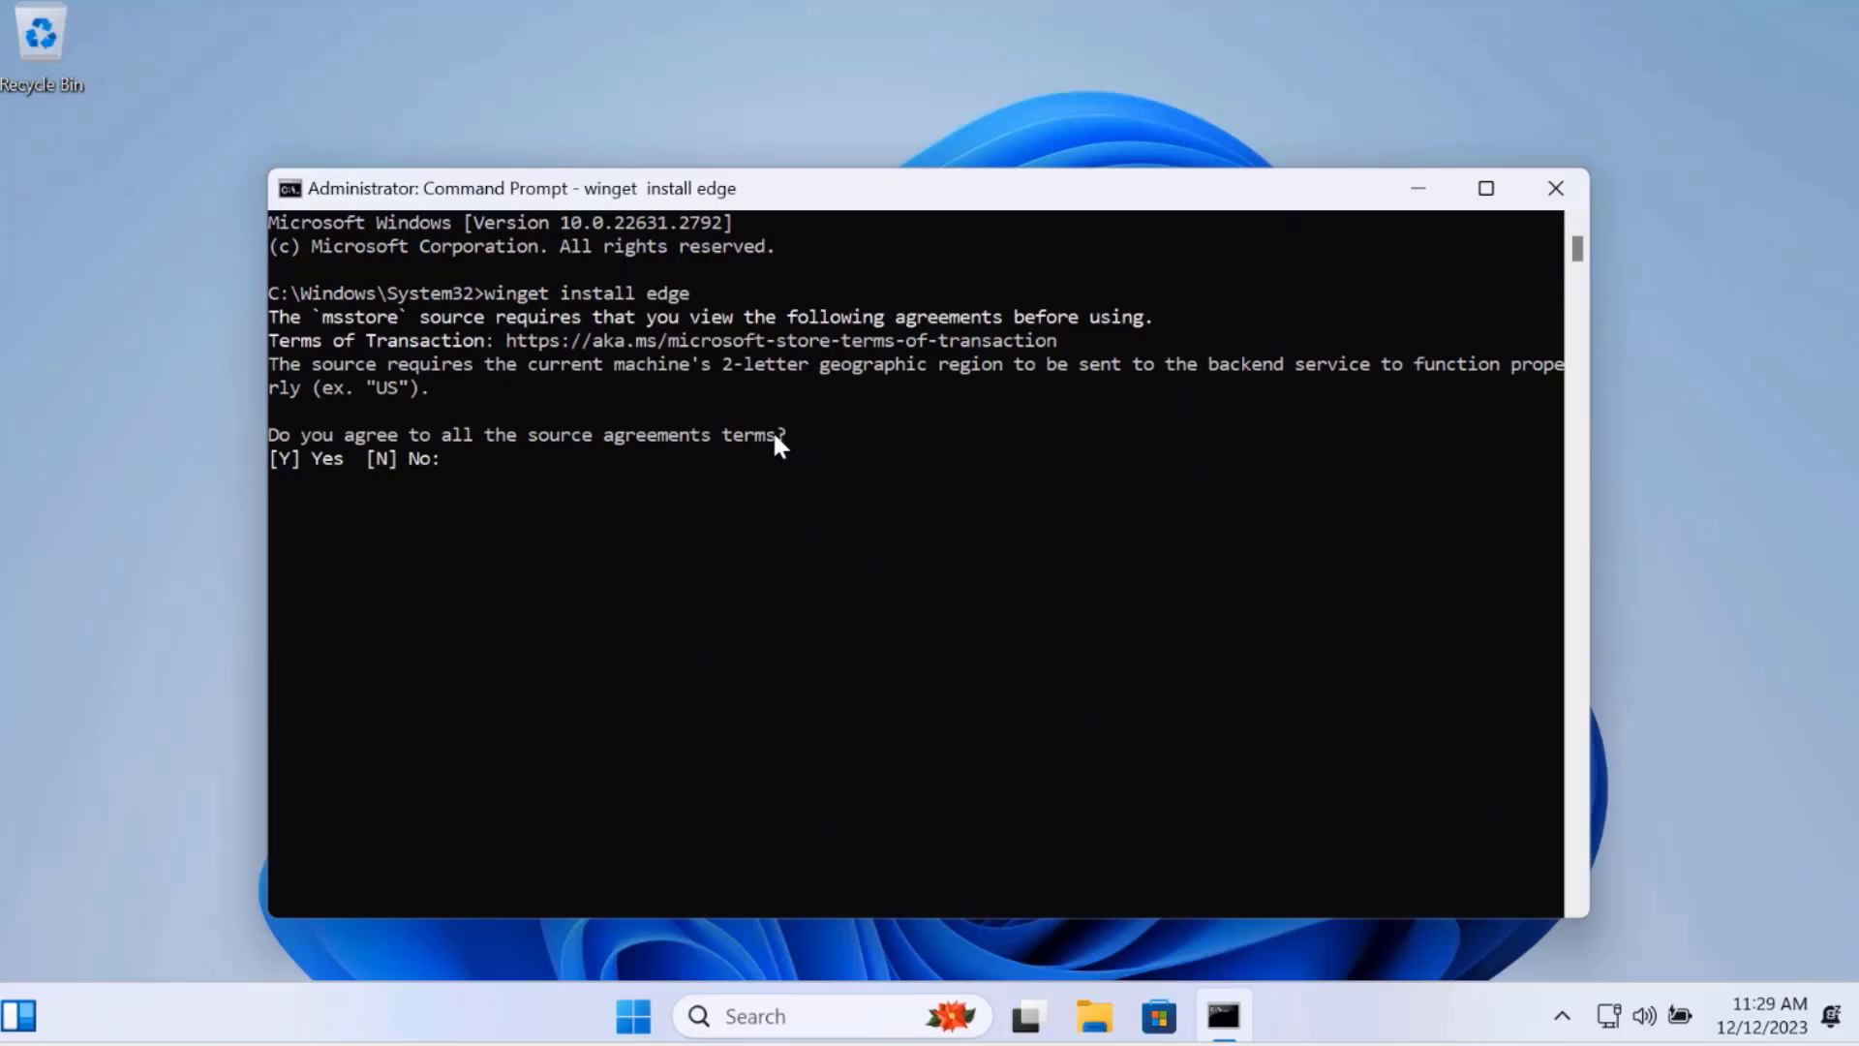
pyautogui.write('y')
pyautogui.press('Return')
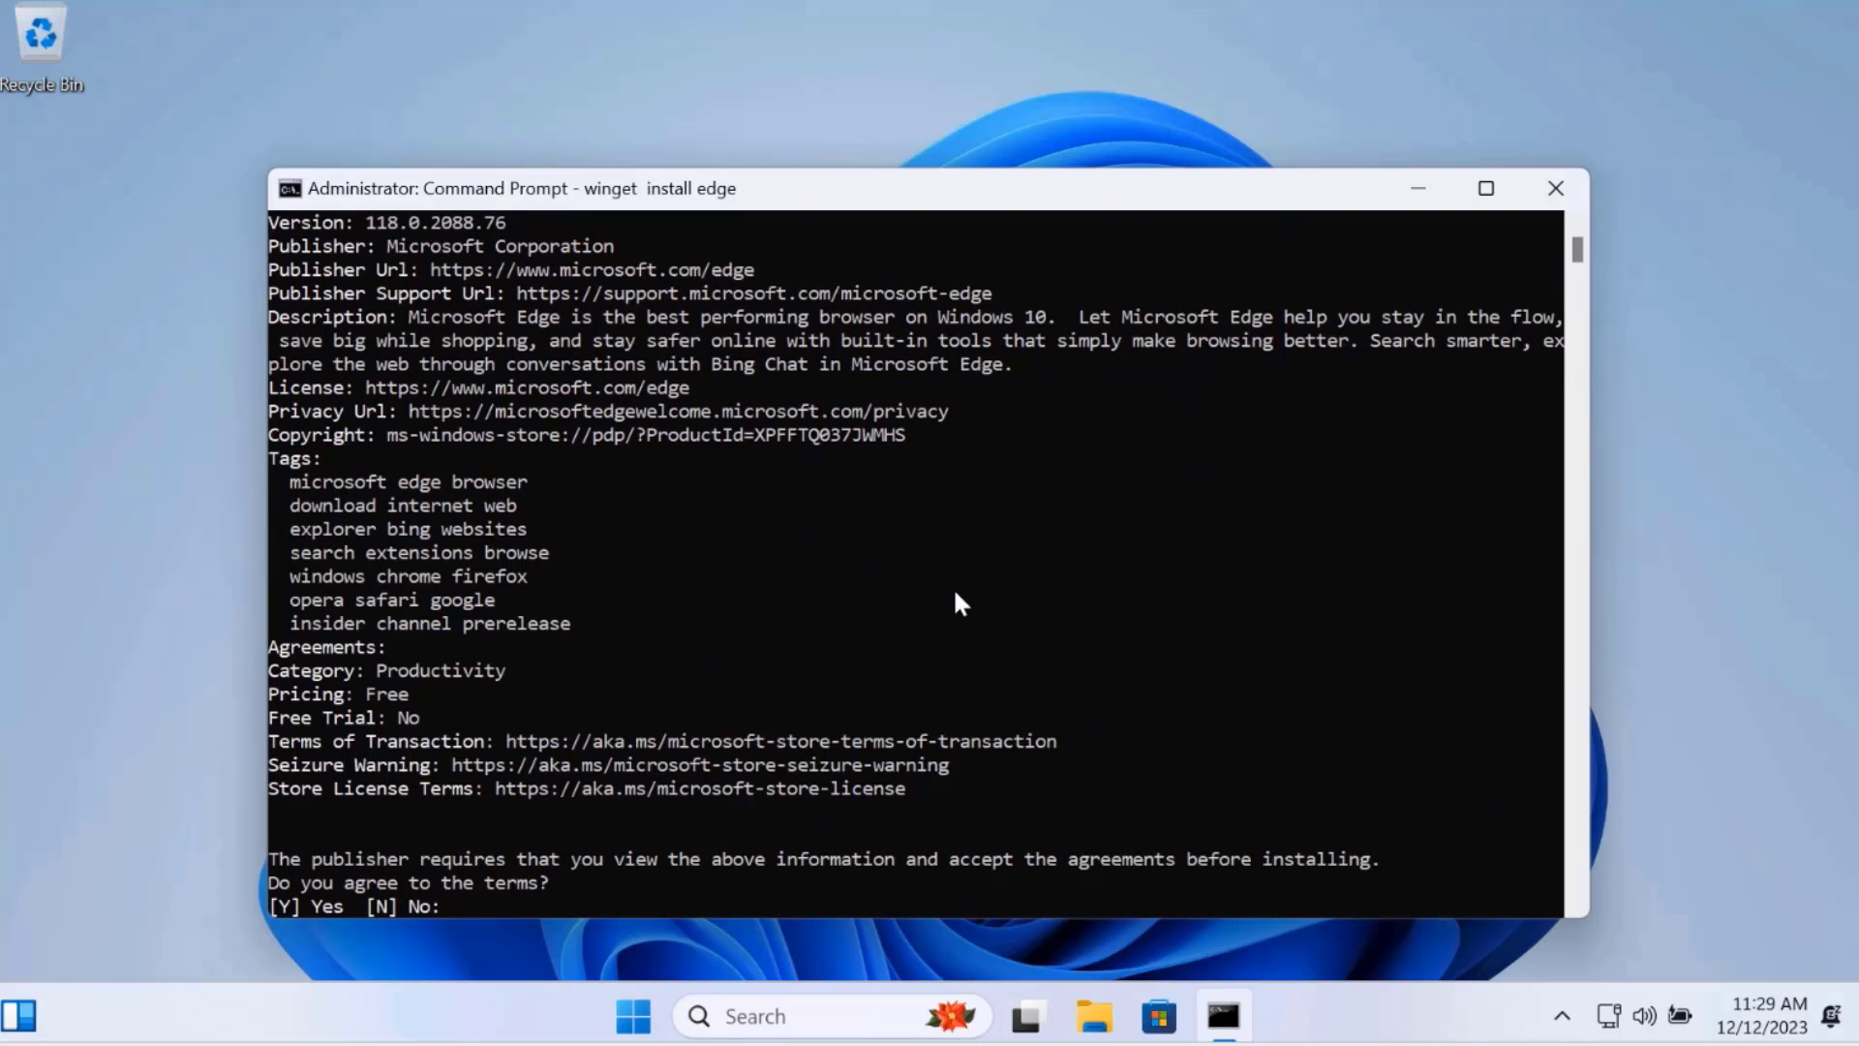
pyautogui.write('y')
pyautogui.press('Return')
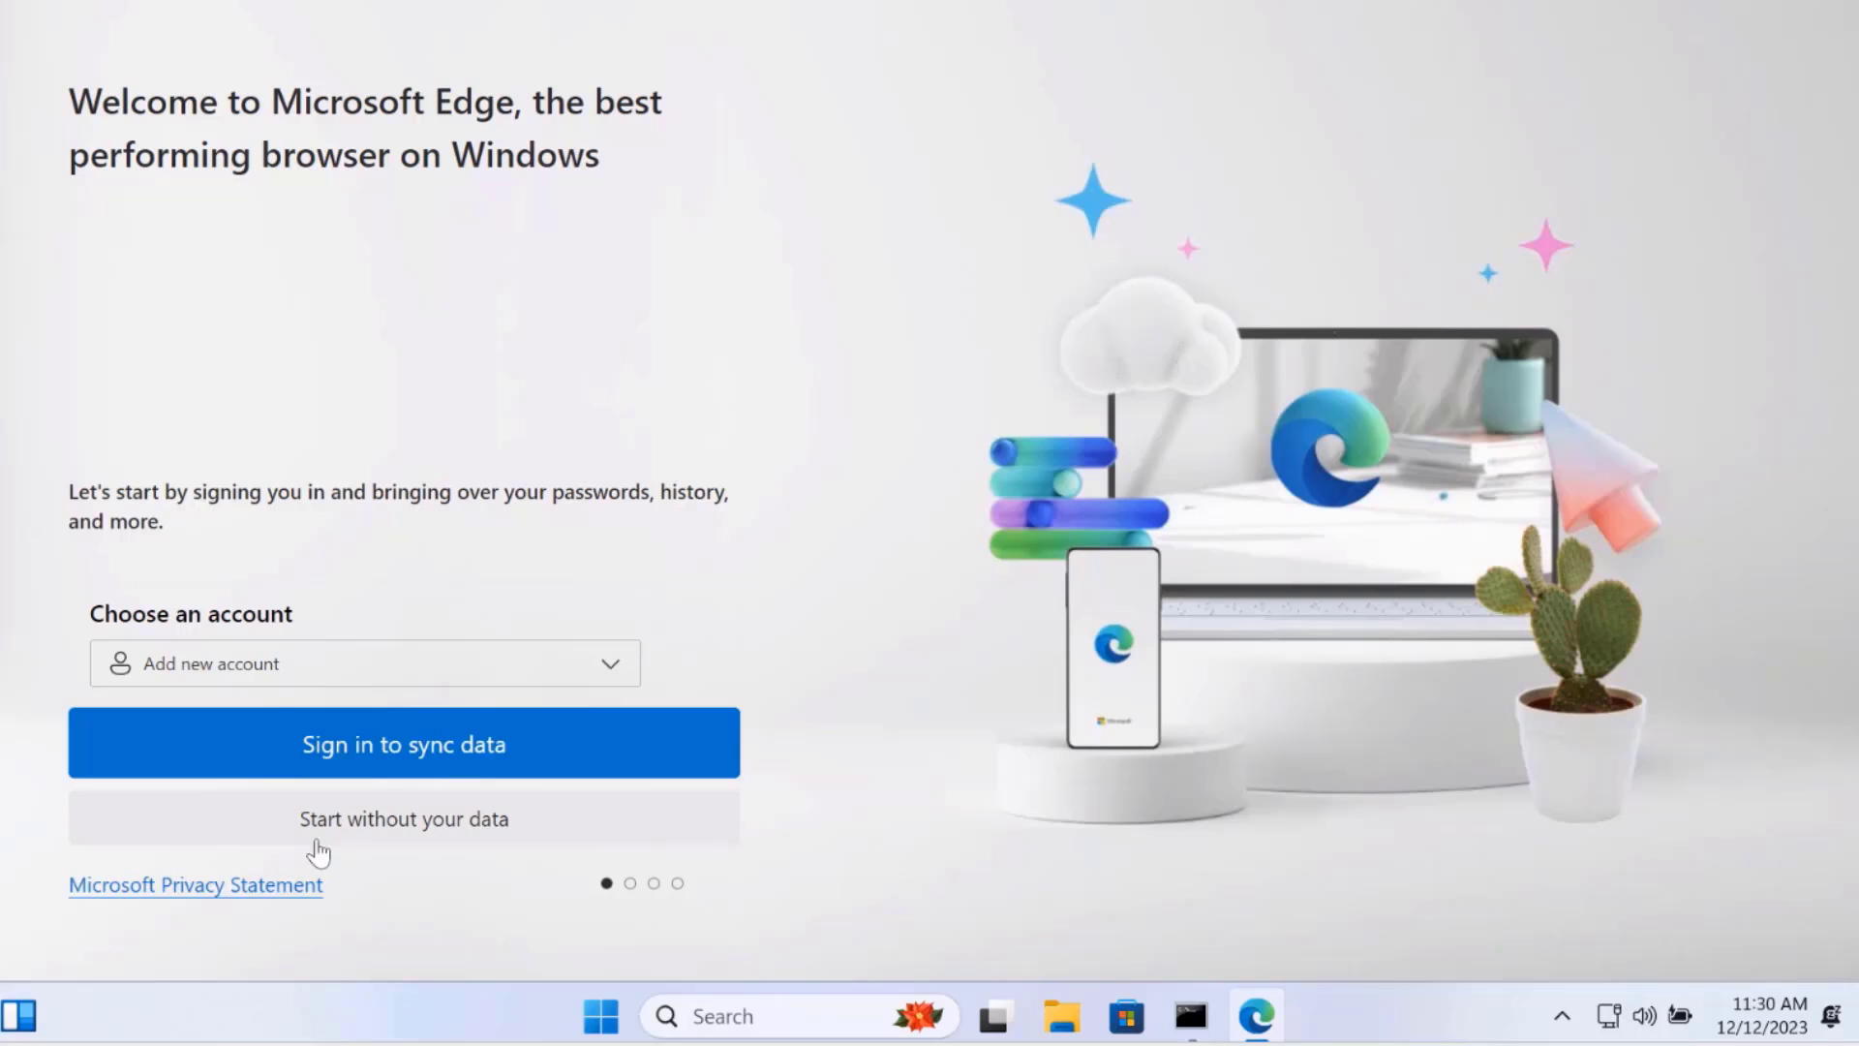
# Step: Complete Edge's first-run setup without signing in or importing data, then open the Copilot sidebar
pyautogui.click(384, 831)
pyautogui.click(373, 827)
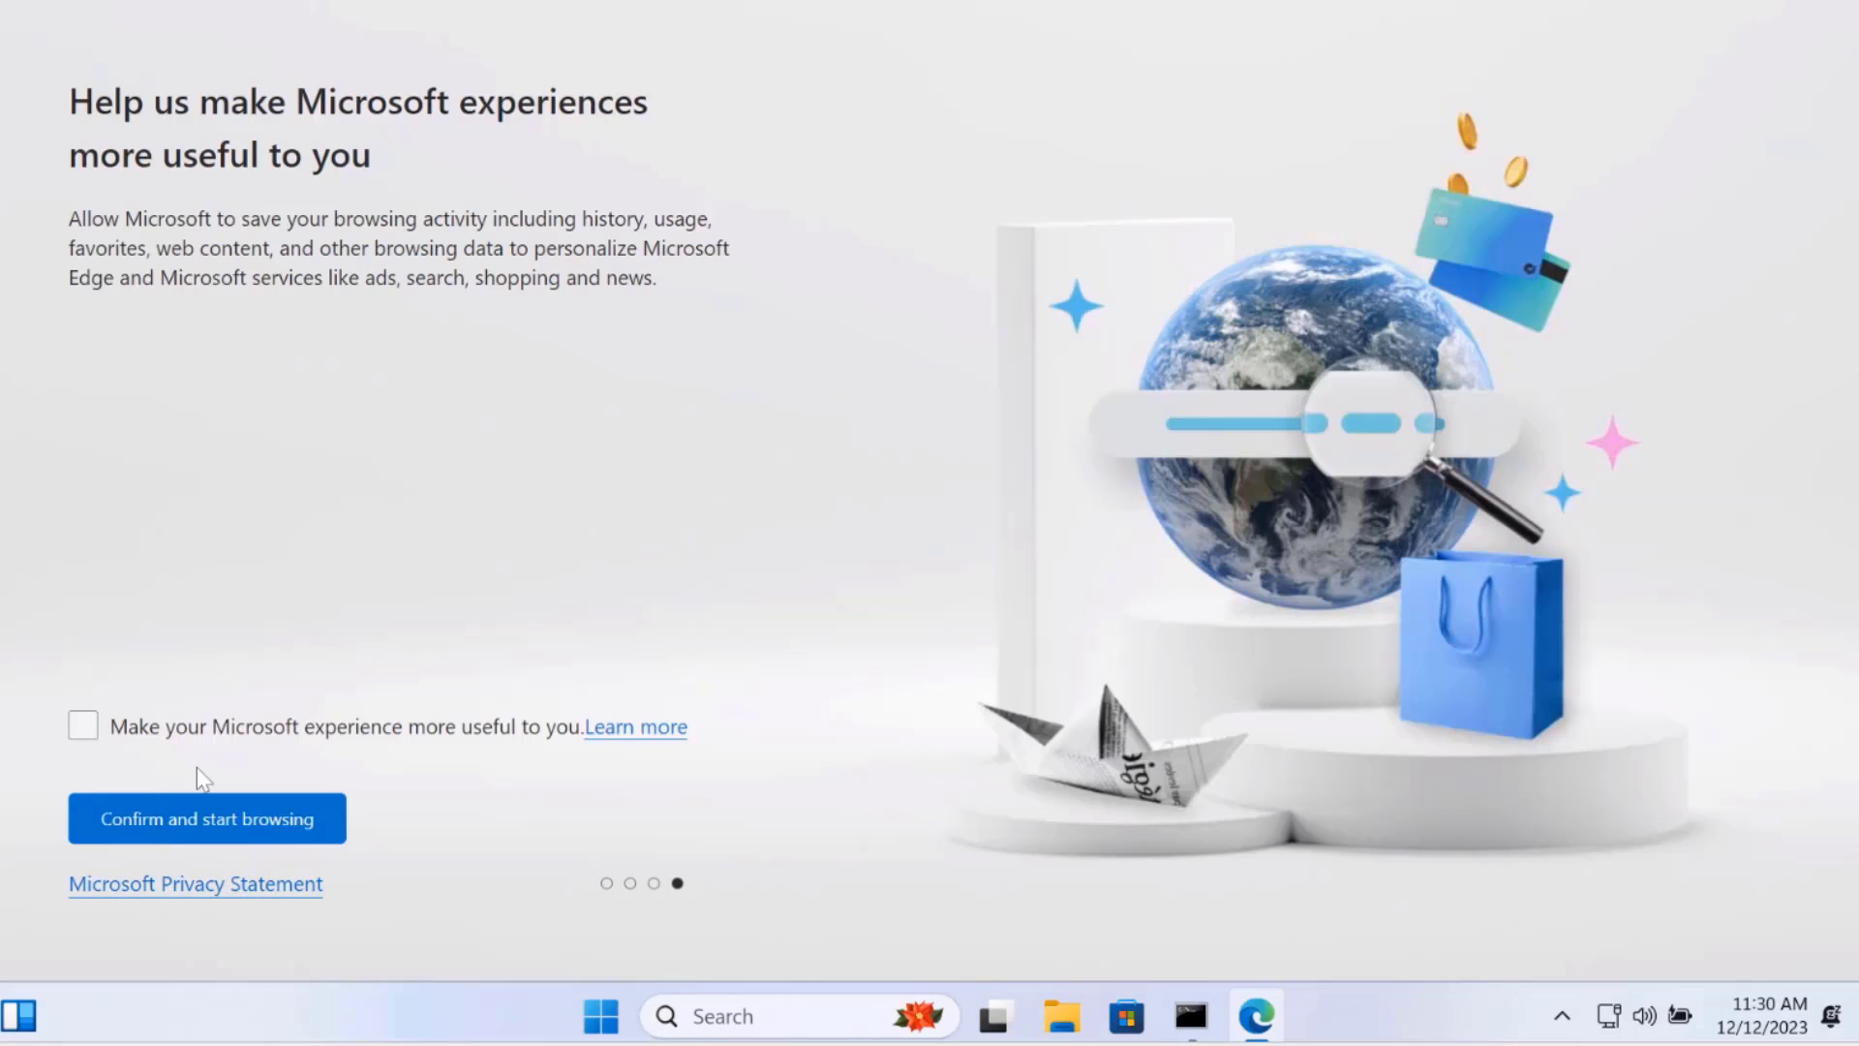
pyautogui.click(208, 820)
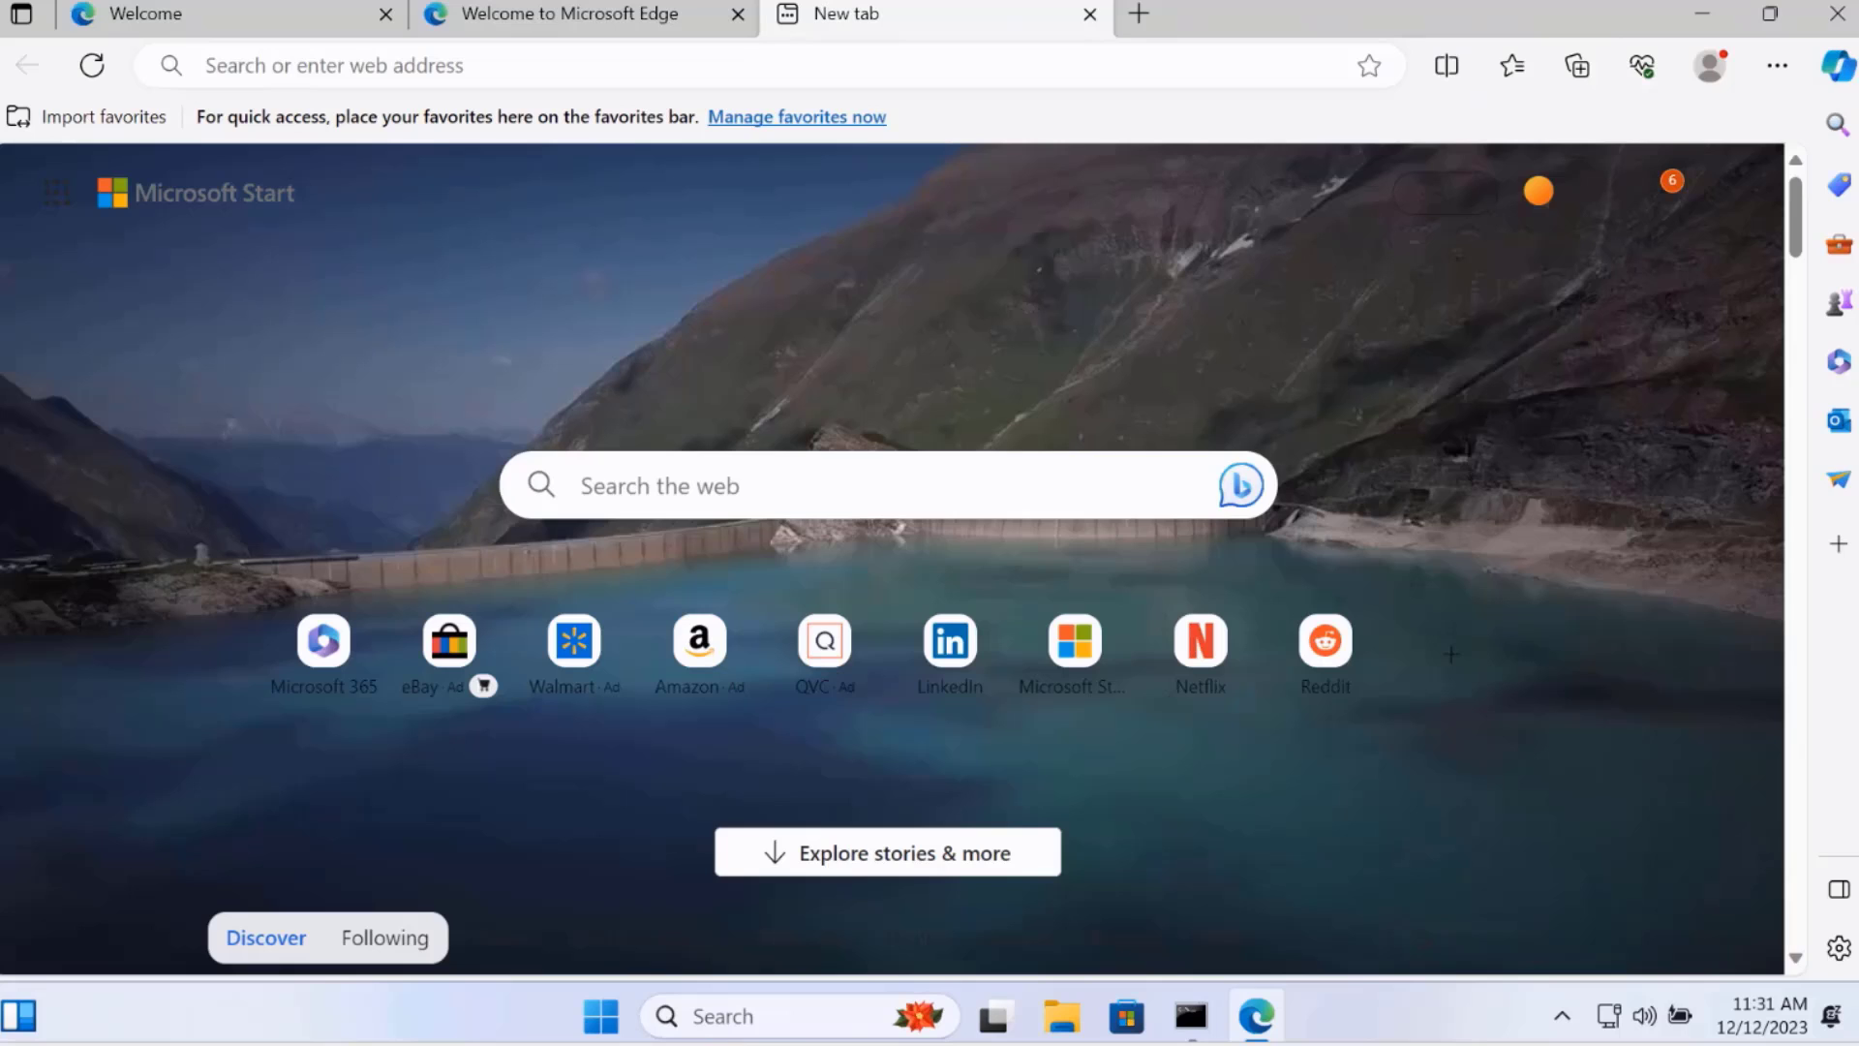
pyautogui.click(1839, 66)
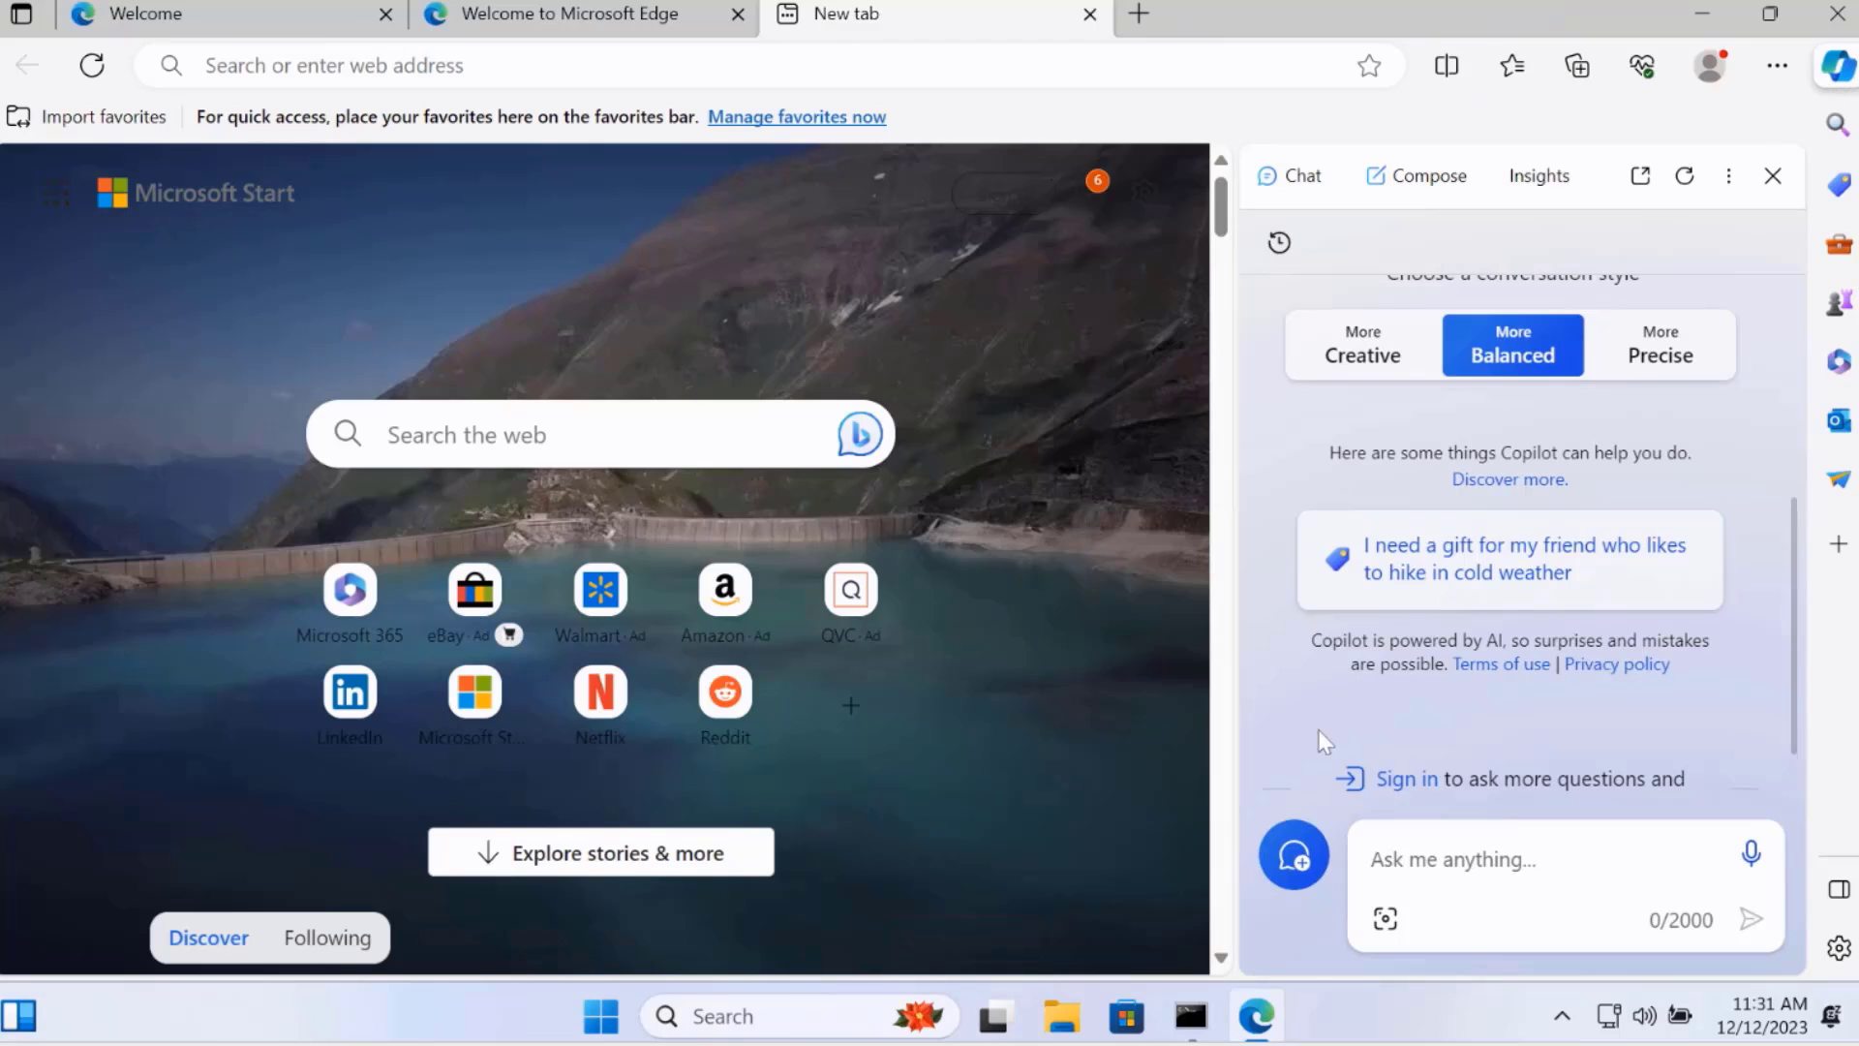
pyautogui.scroll(3, 1598, 470)
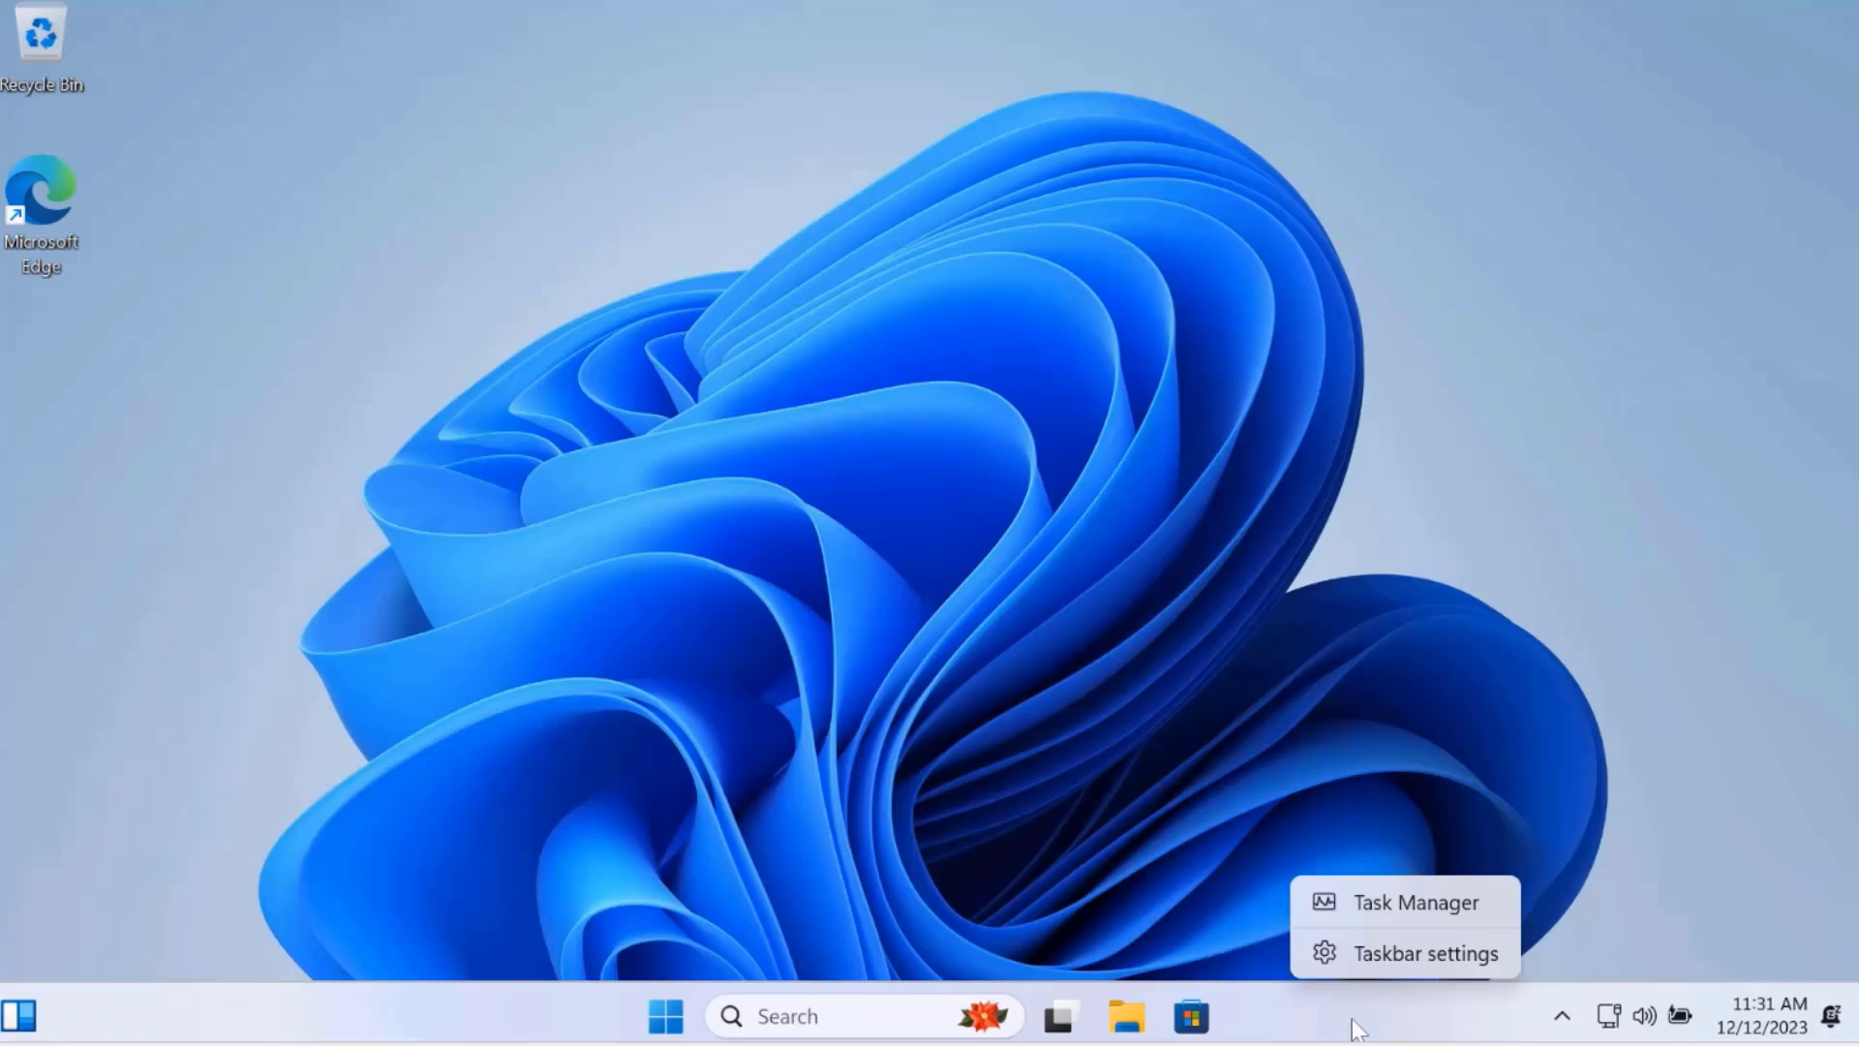
# Step: Open the taskbar settings from the taskbar's context menu
pyautogui.click(1359, 1028)
pyautogui.rightClick(1359, 1028)
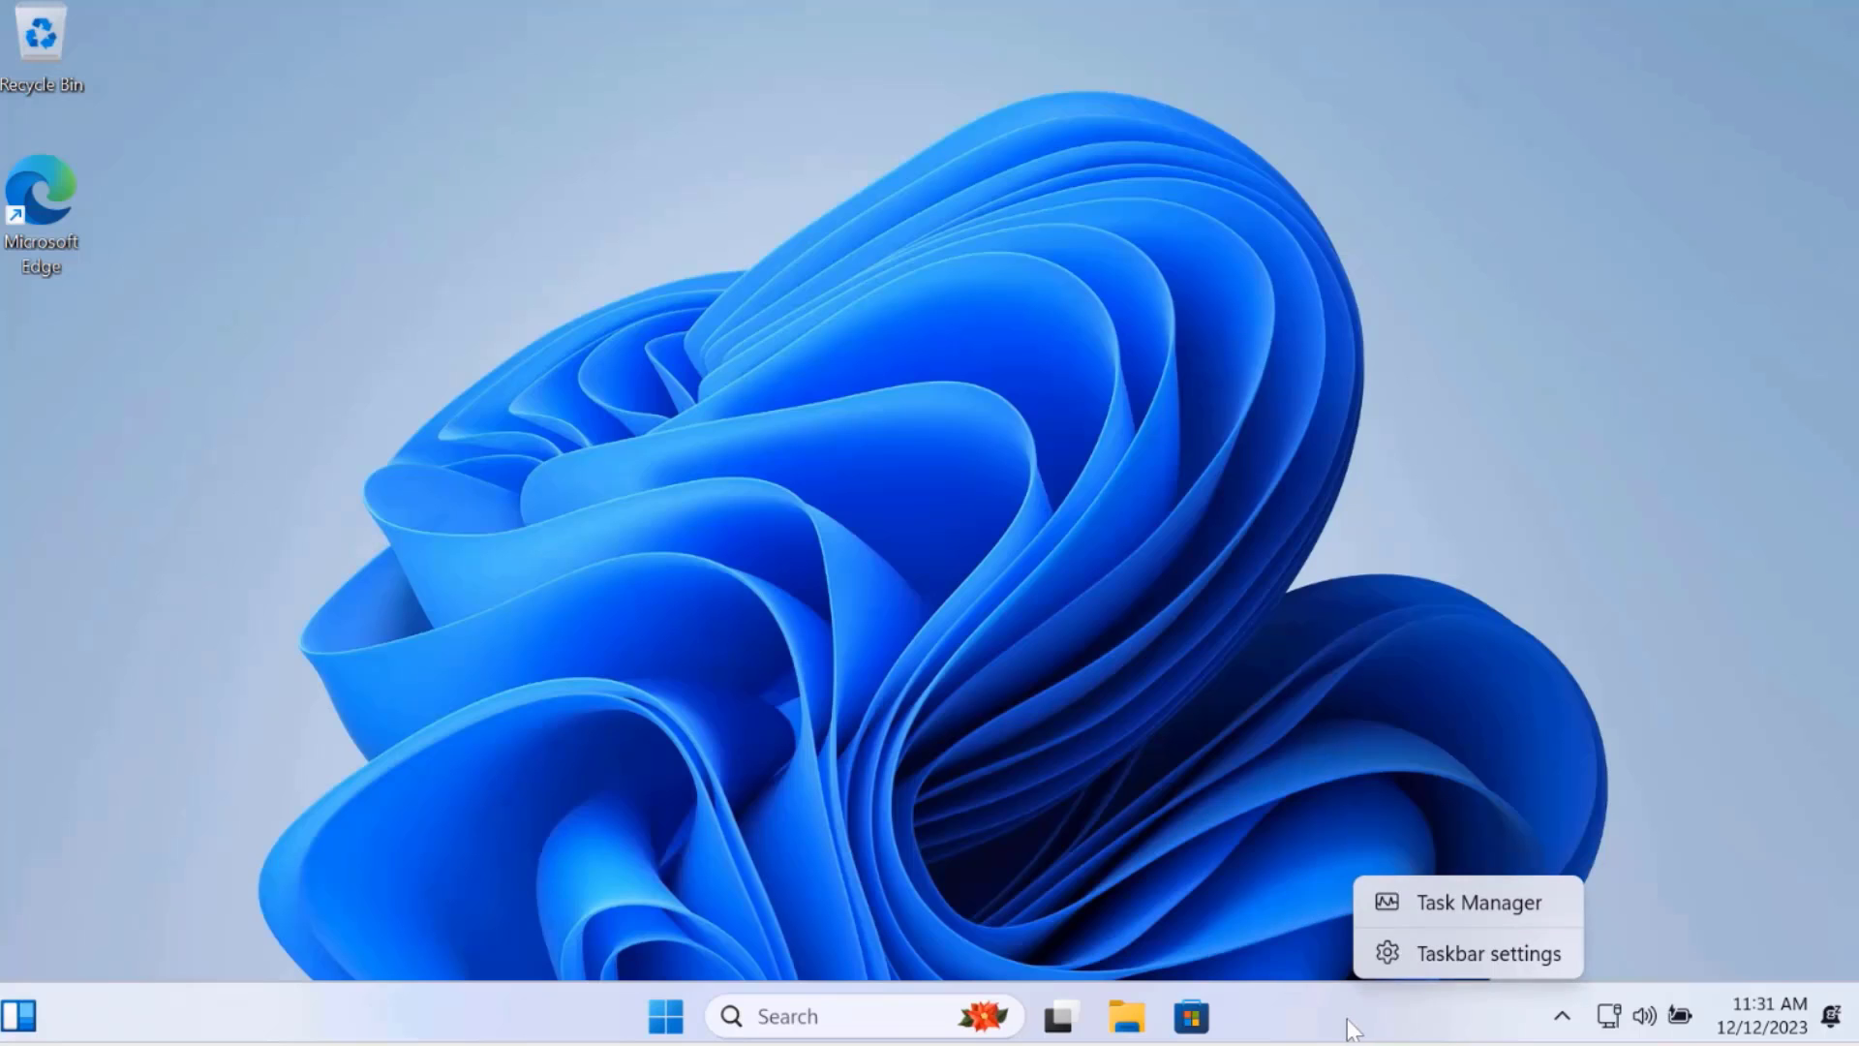
pyautogui.click(1408, 963)
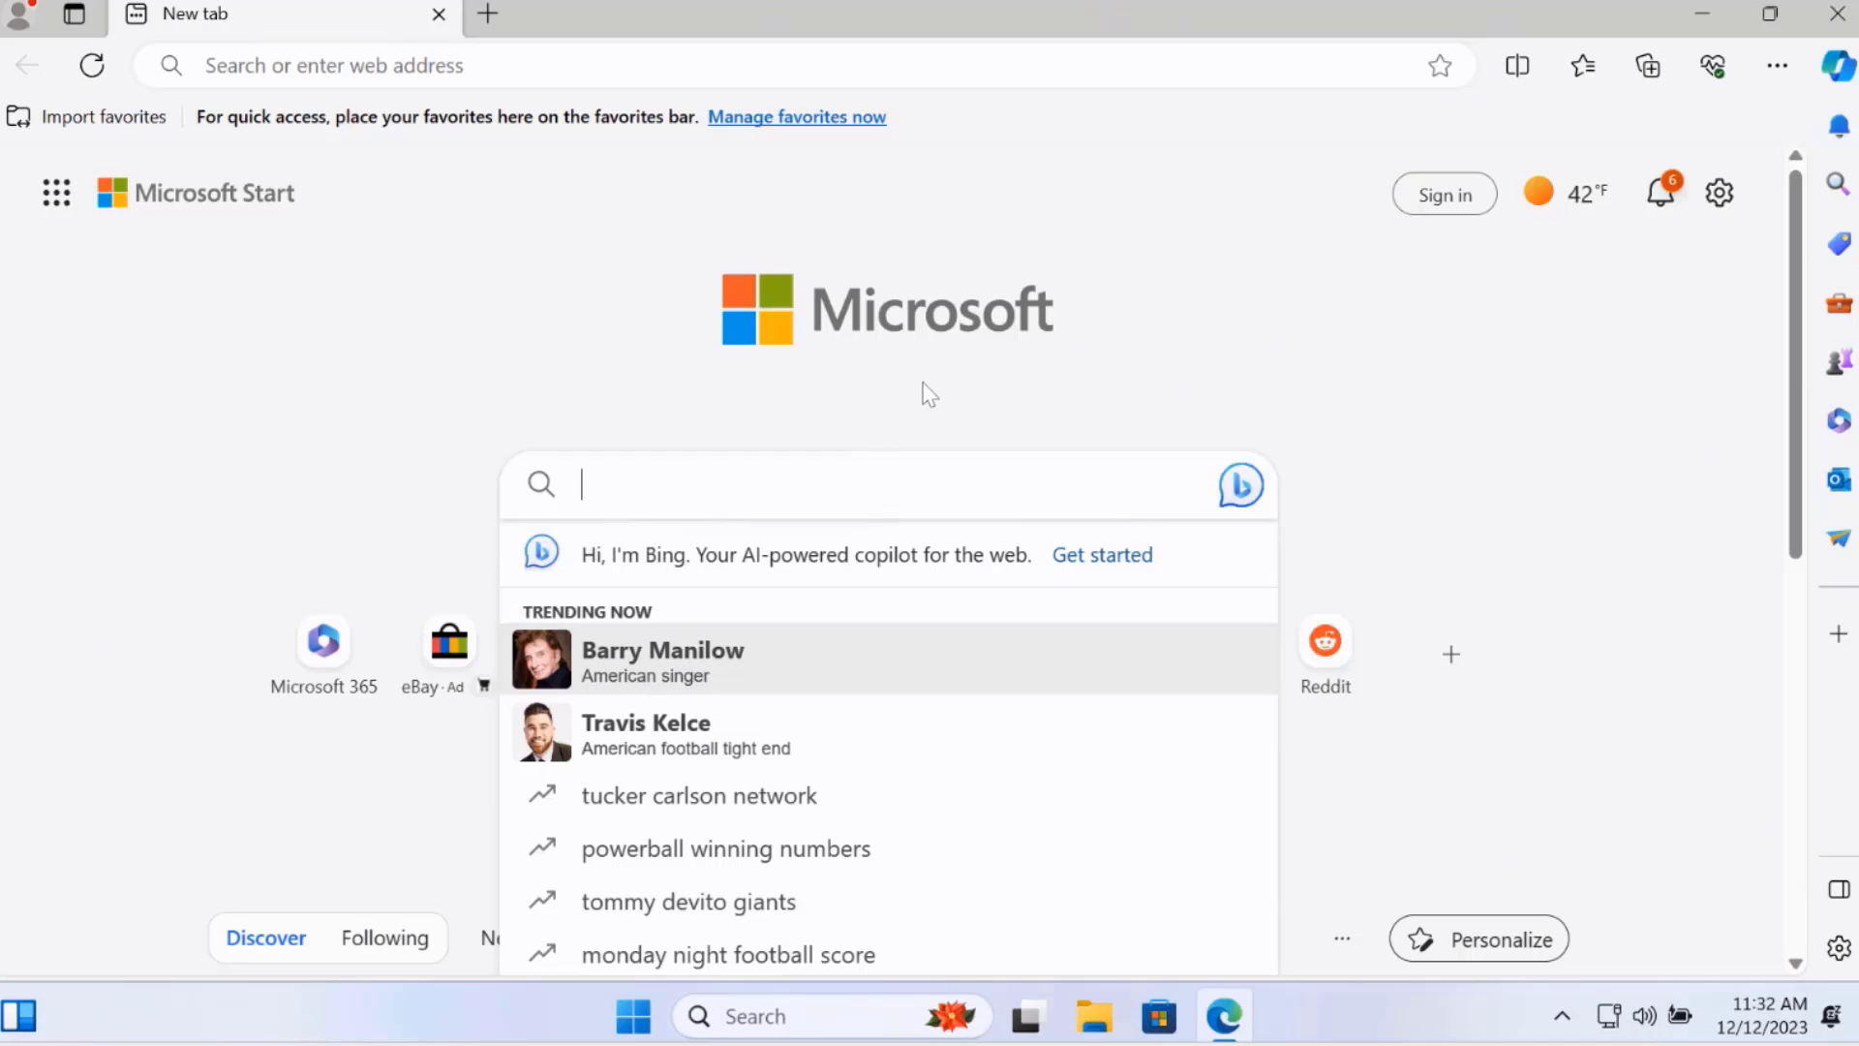
# Step: Finish installing Google Chrome and dismiss its sign-in window
pyautogui.write('chr')
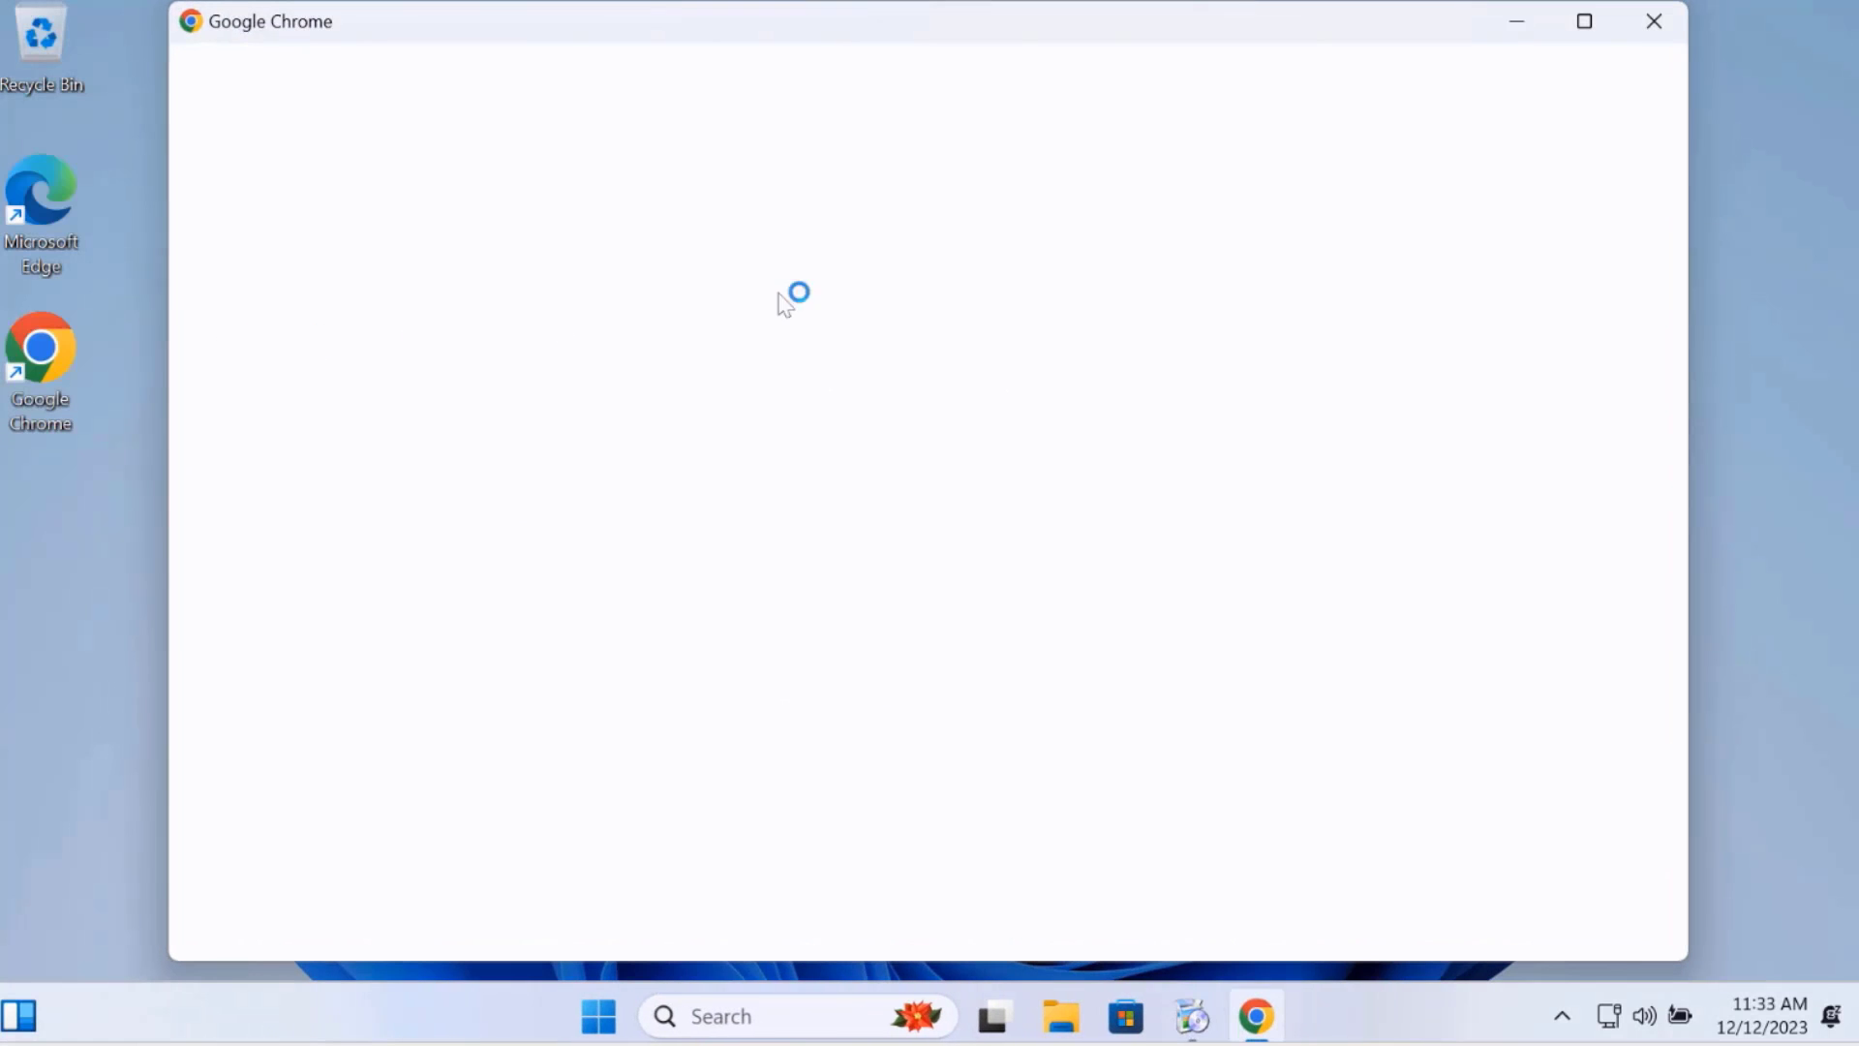
pyautogui.click(1653, 29)
pyautogui.click(836, 1011)
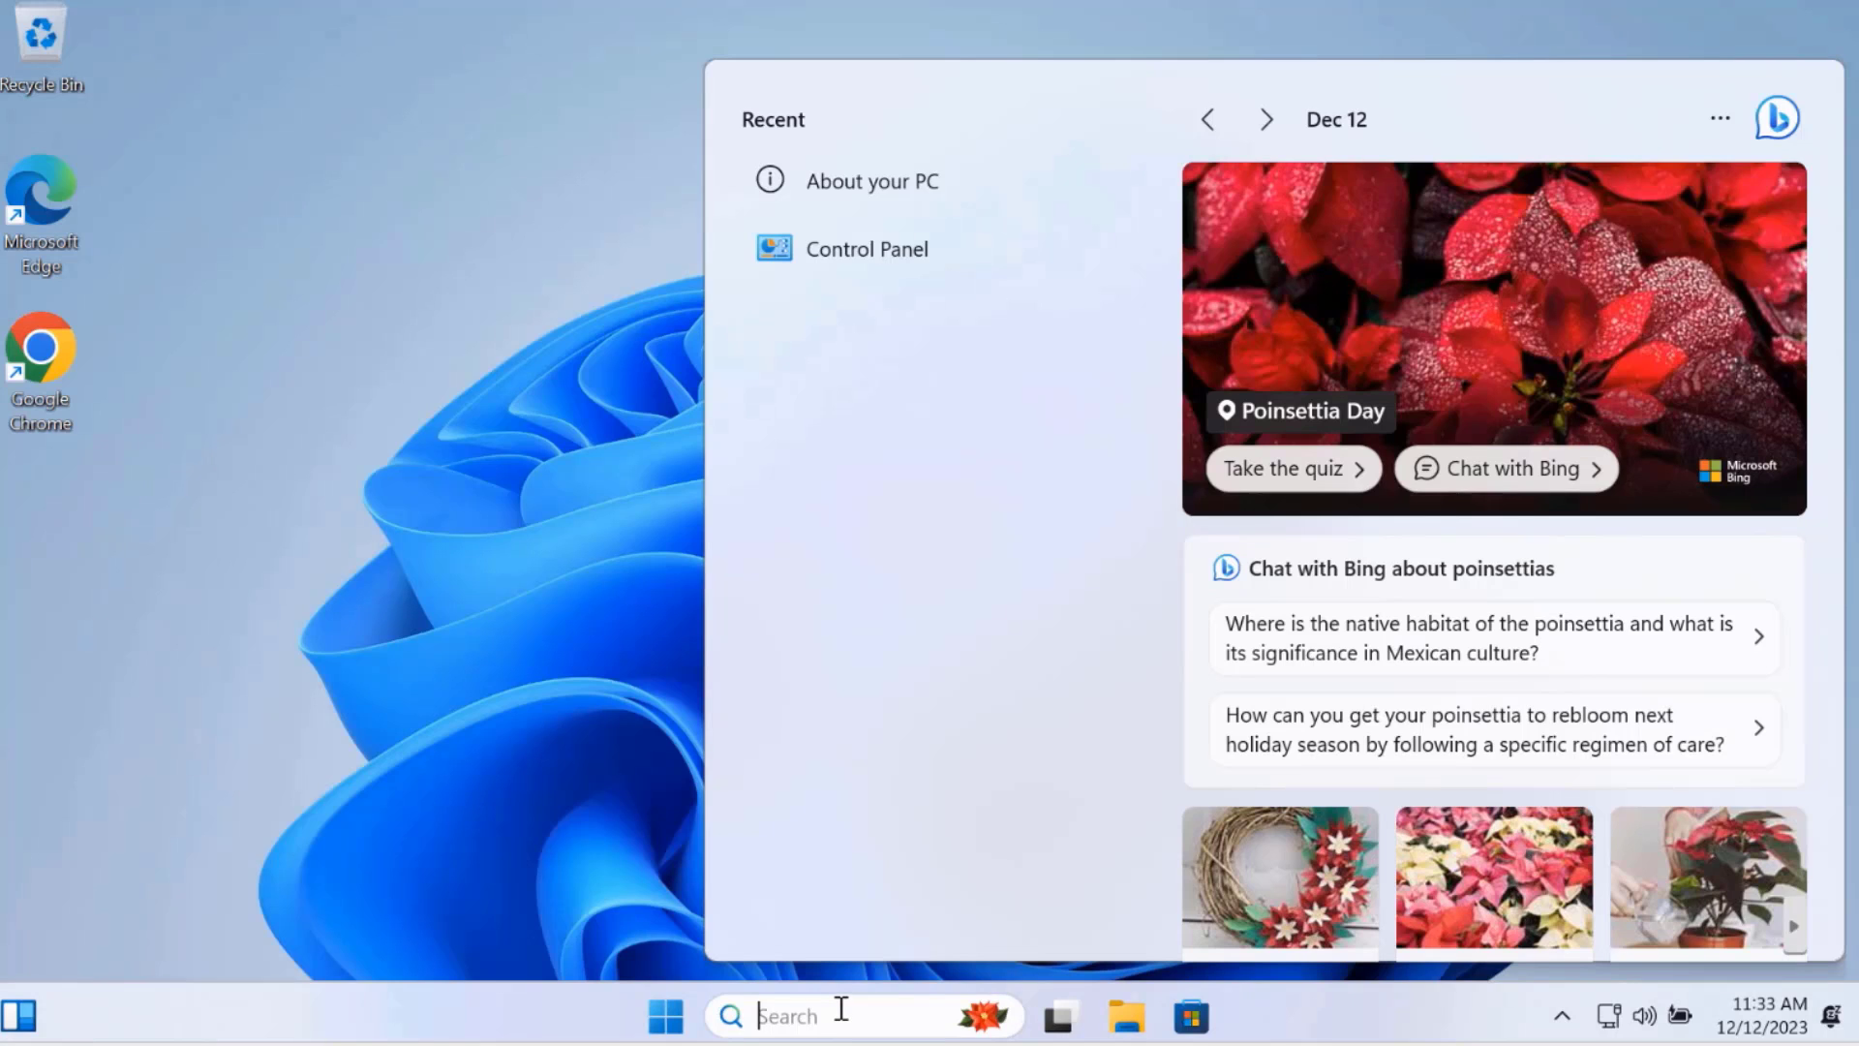
# Step: Turn Remote Desktop on in its settings page and confirm the change
pyautogui.write('remo')
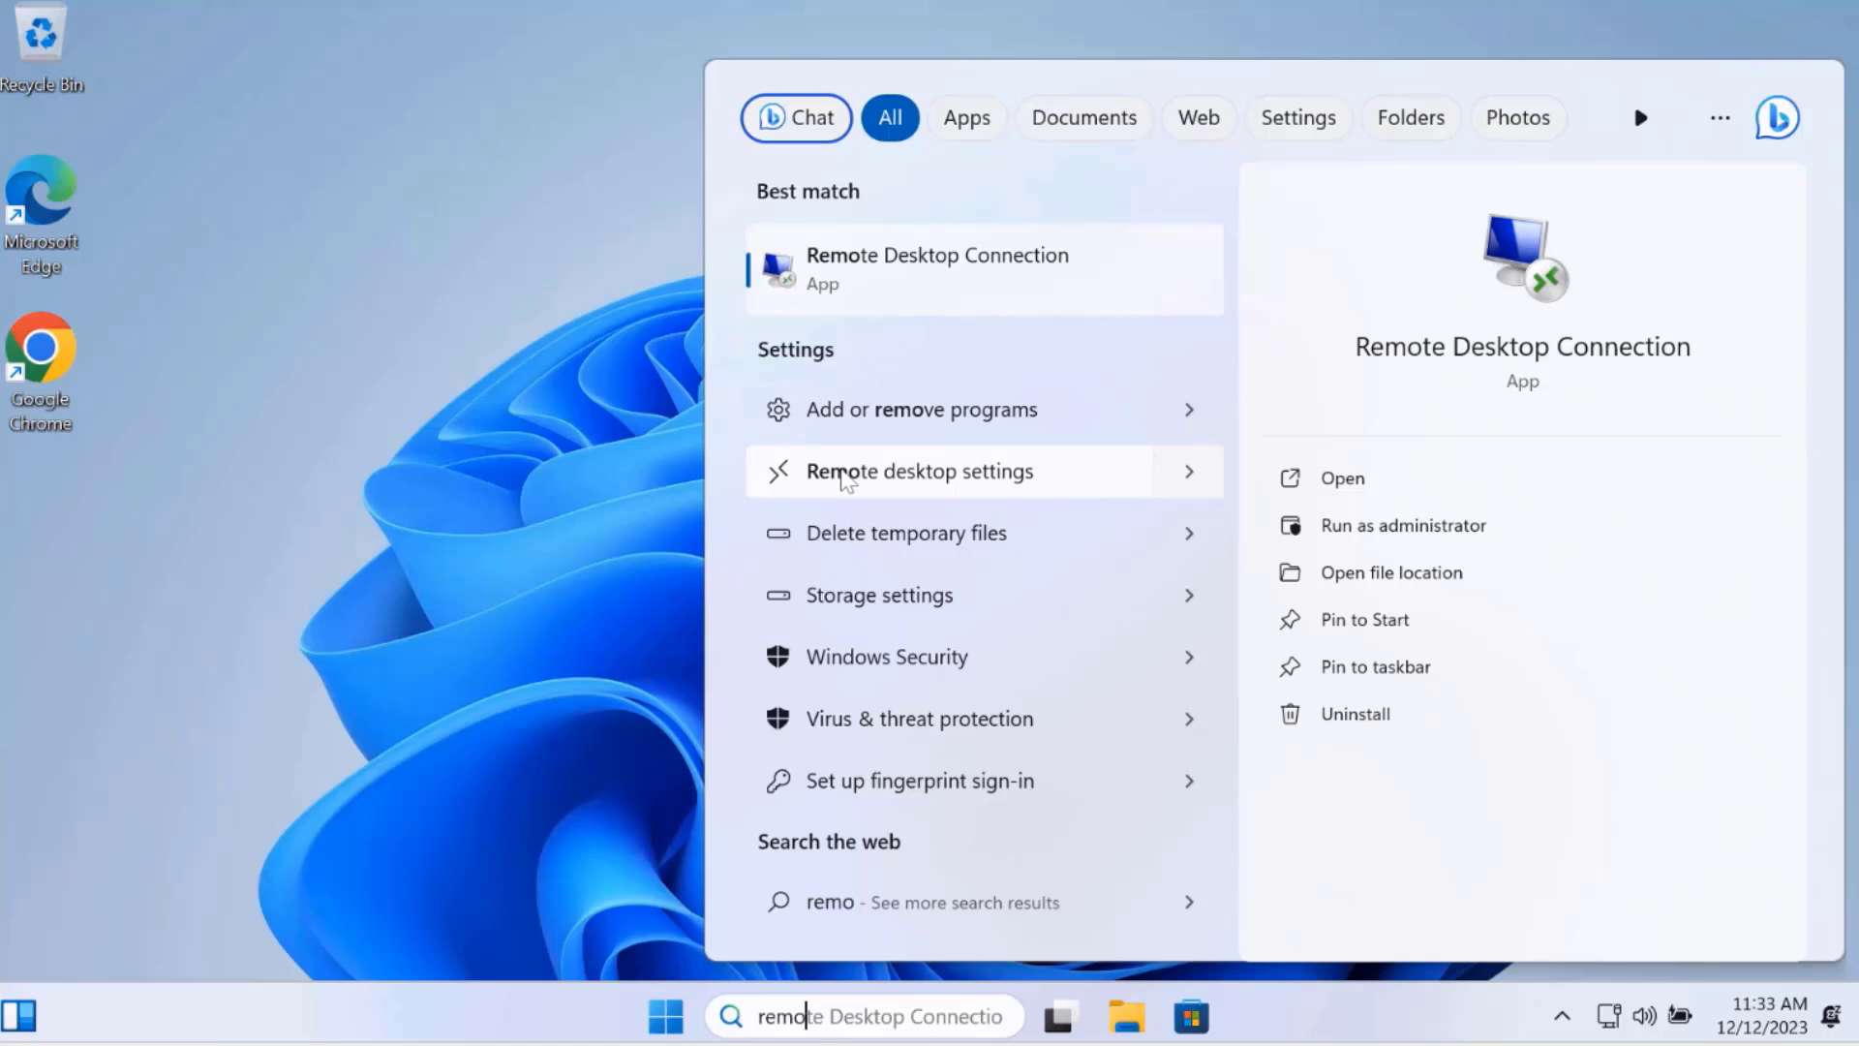
pyautogui.click(844, 478)
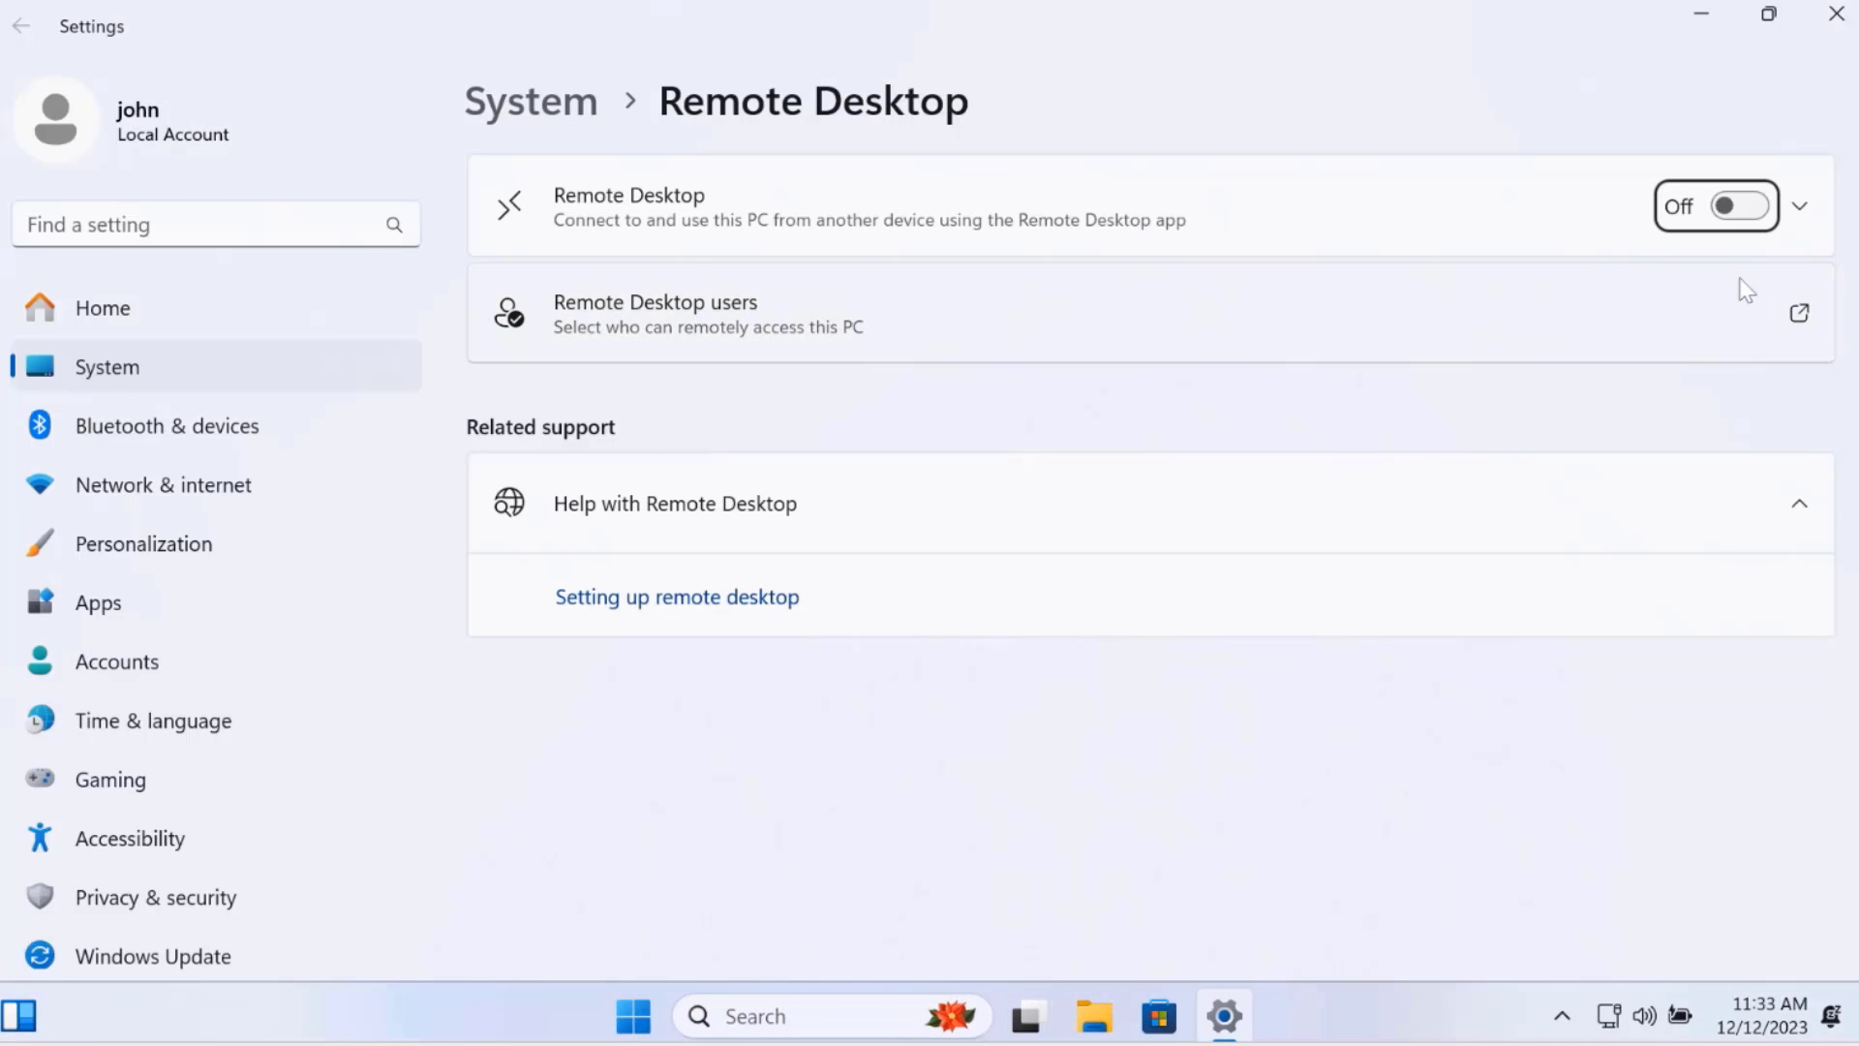
pyautogui.click(1739, 205)
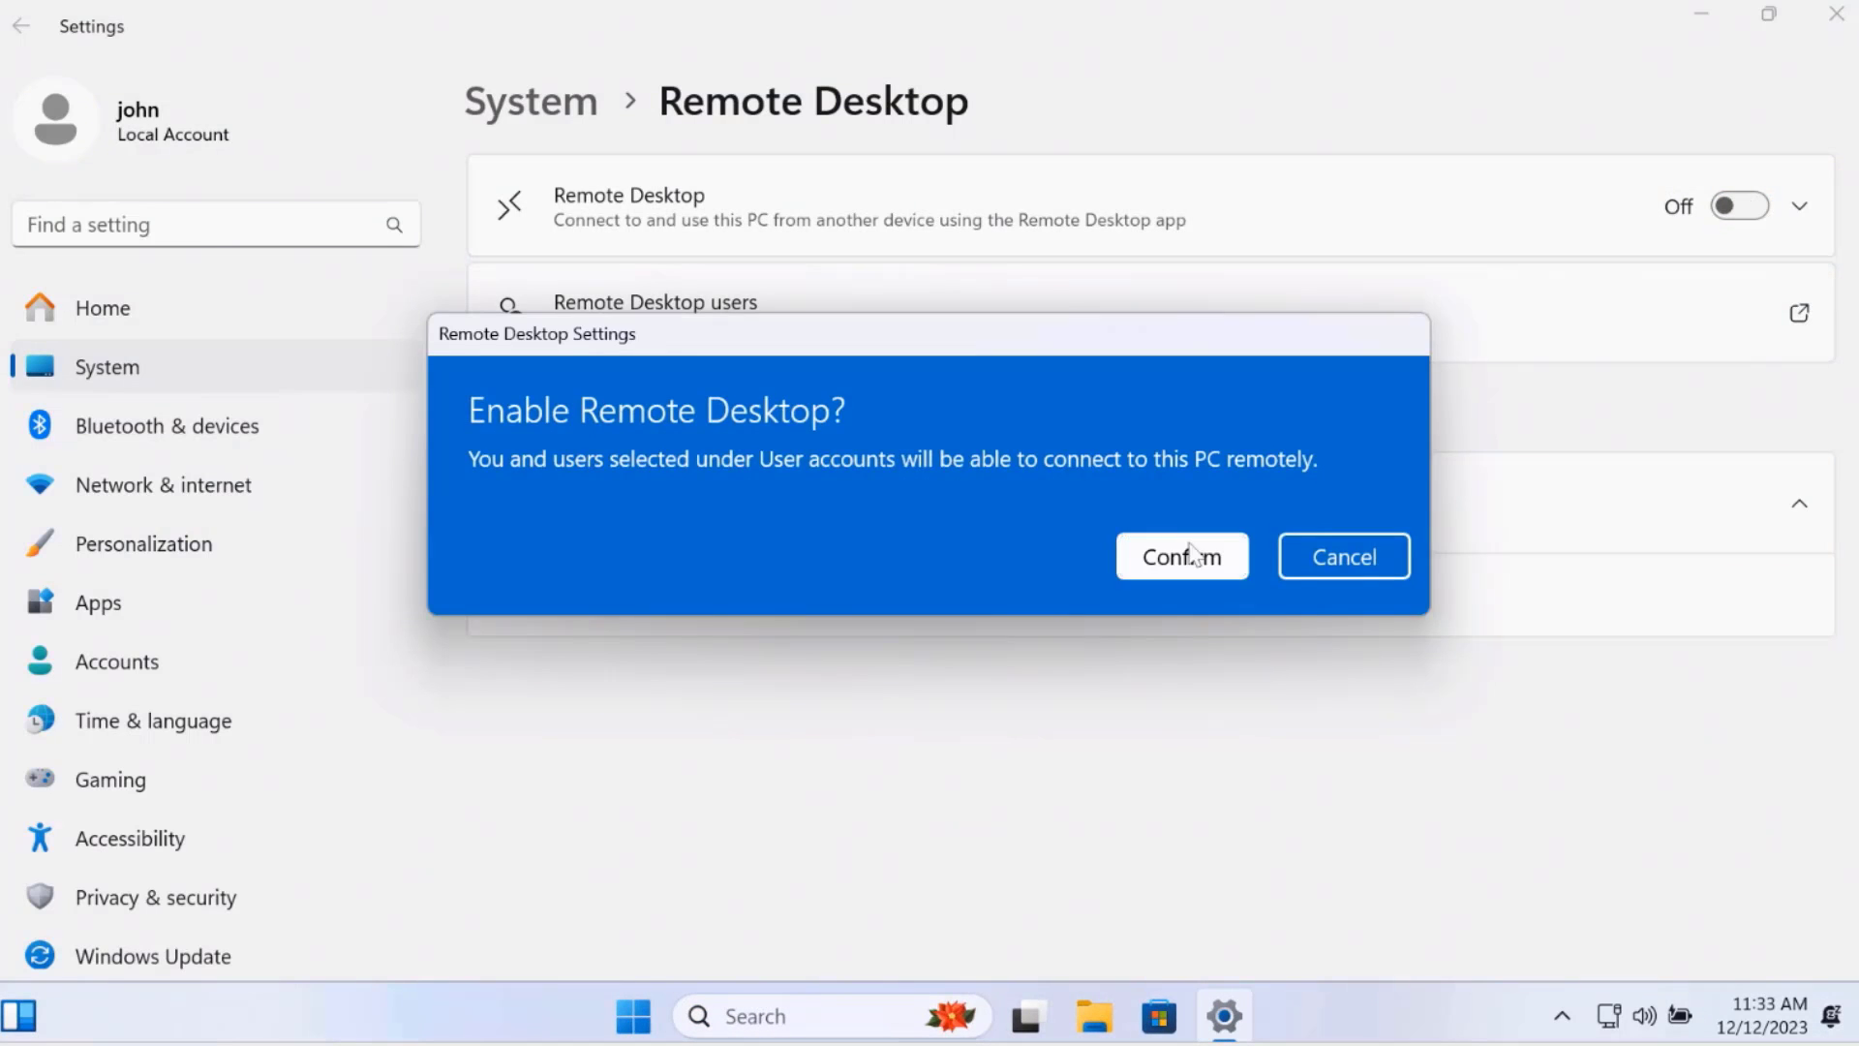
pyautogui.click(1191, 556)
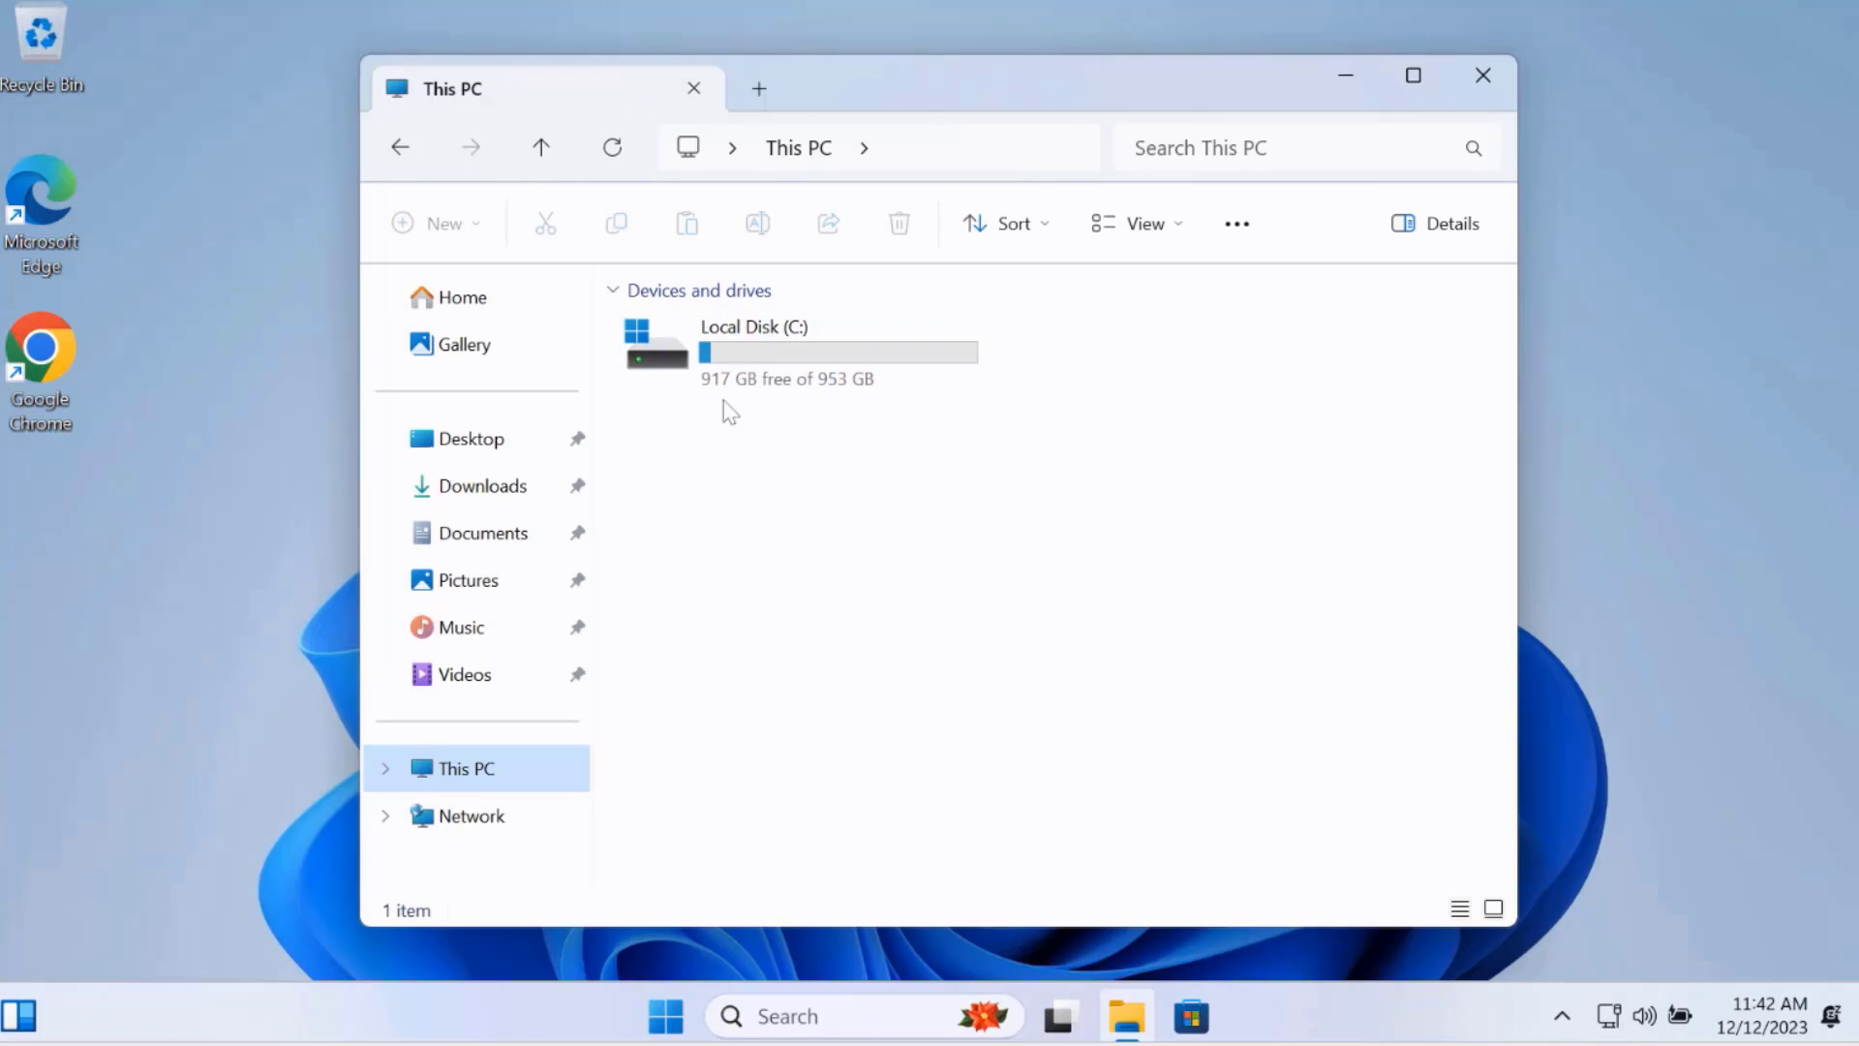
pyautogui.rightClick(714, 371)
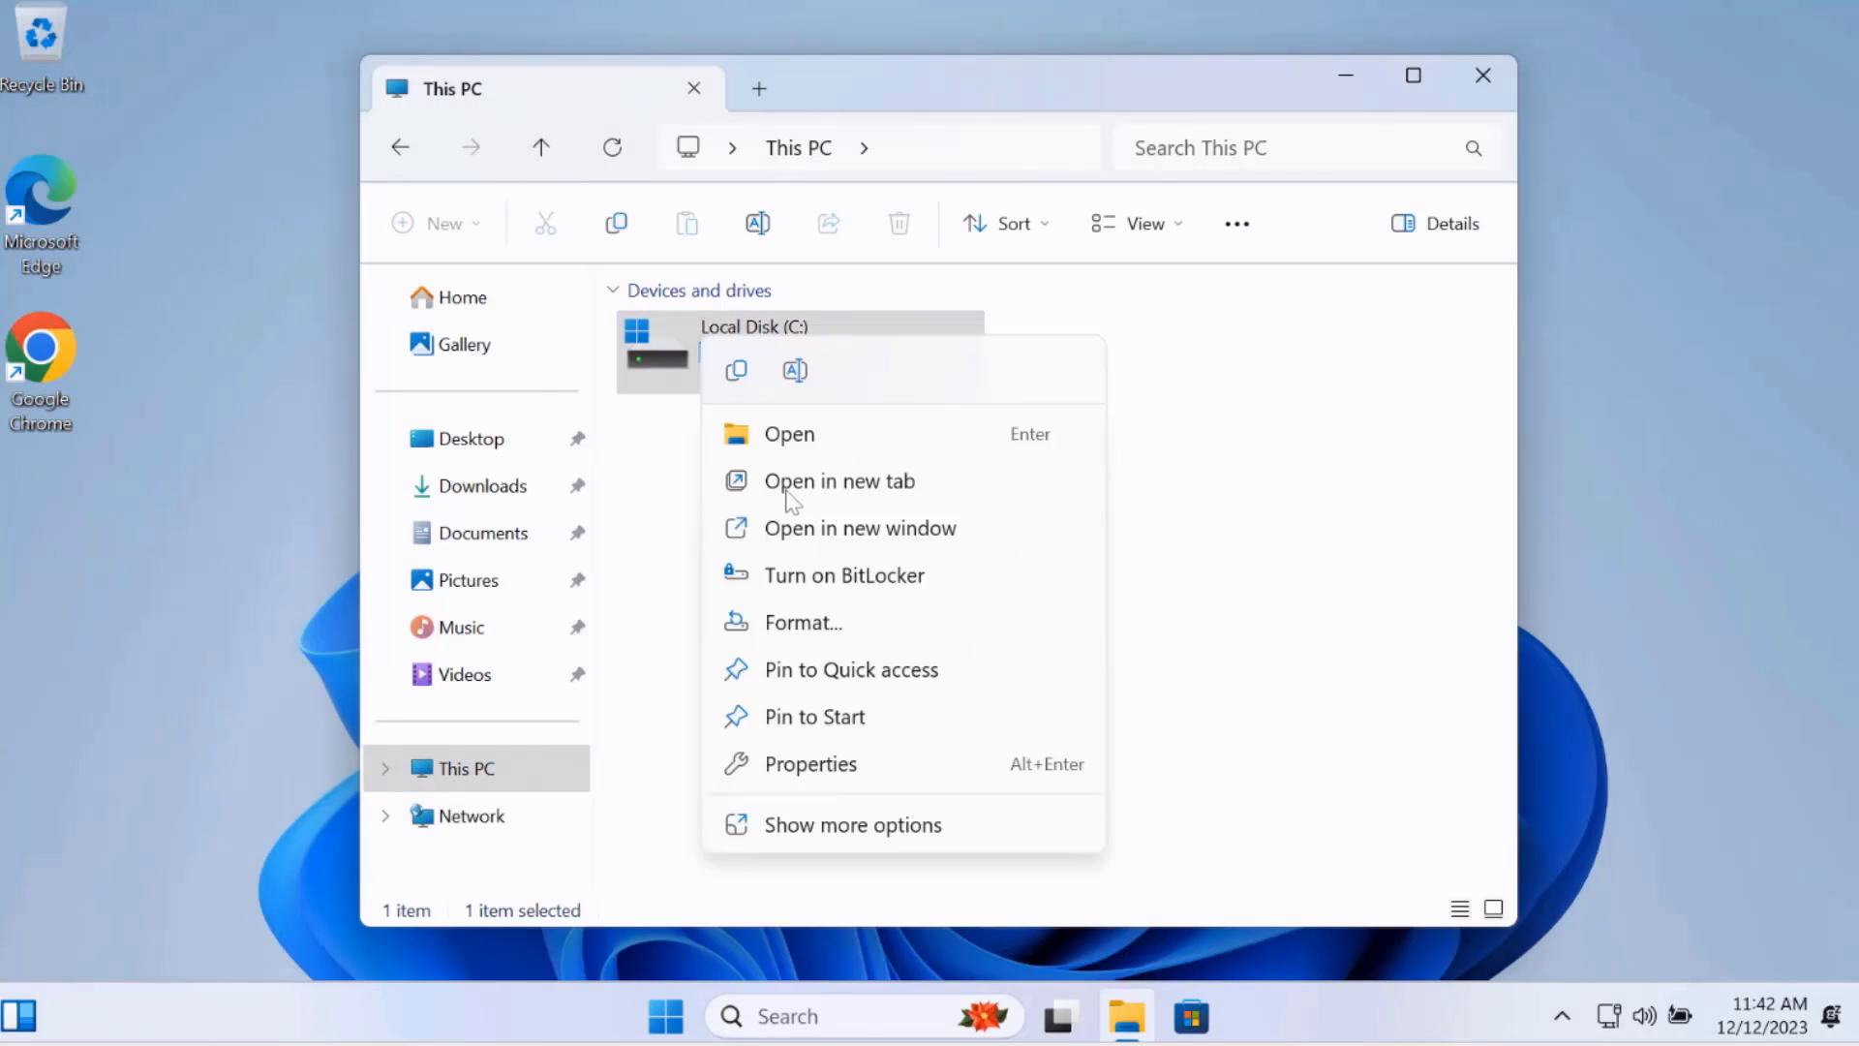
pyautogui.click(818, 829)
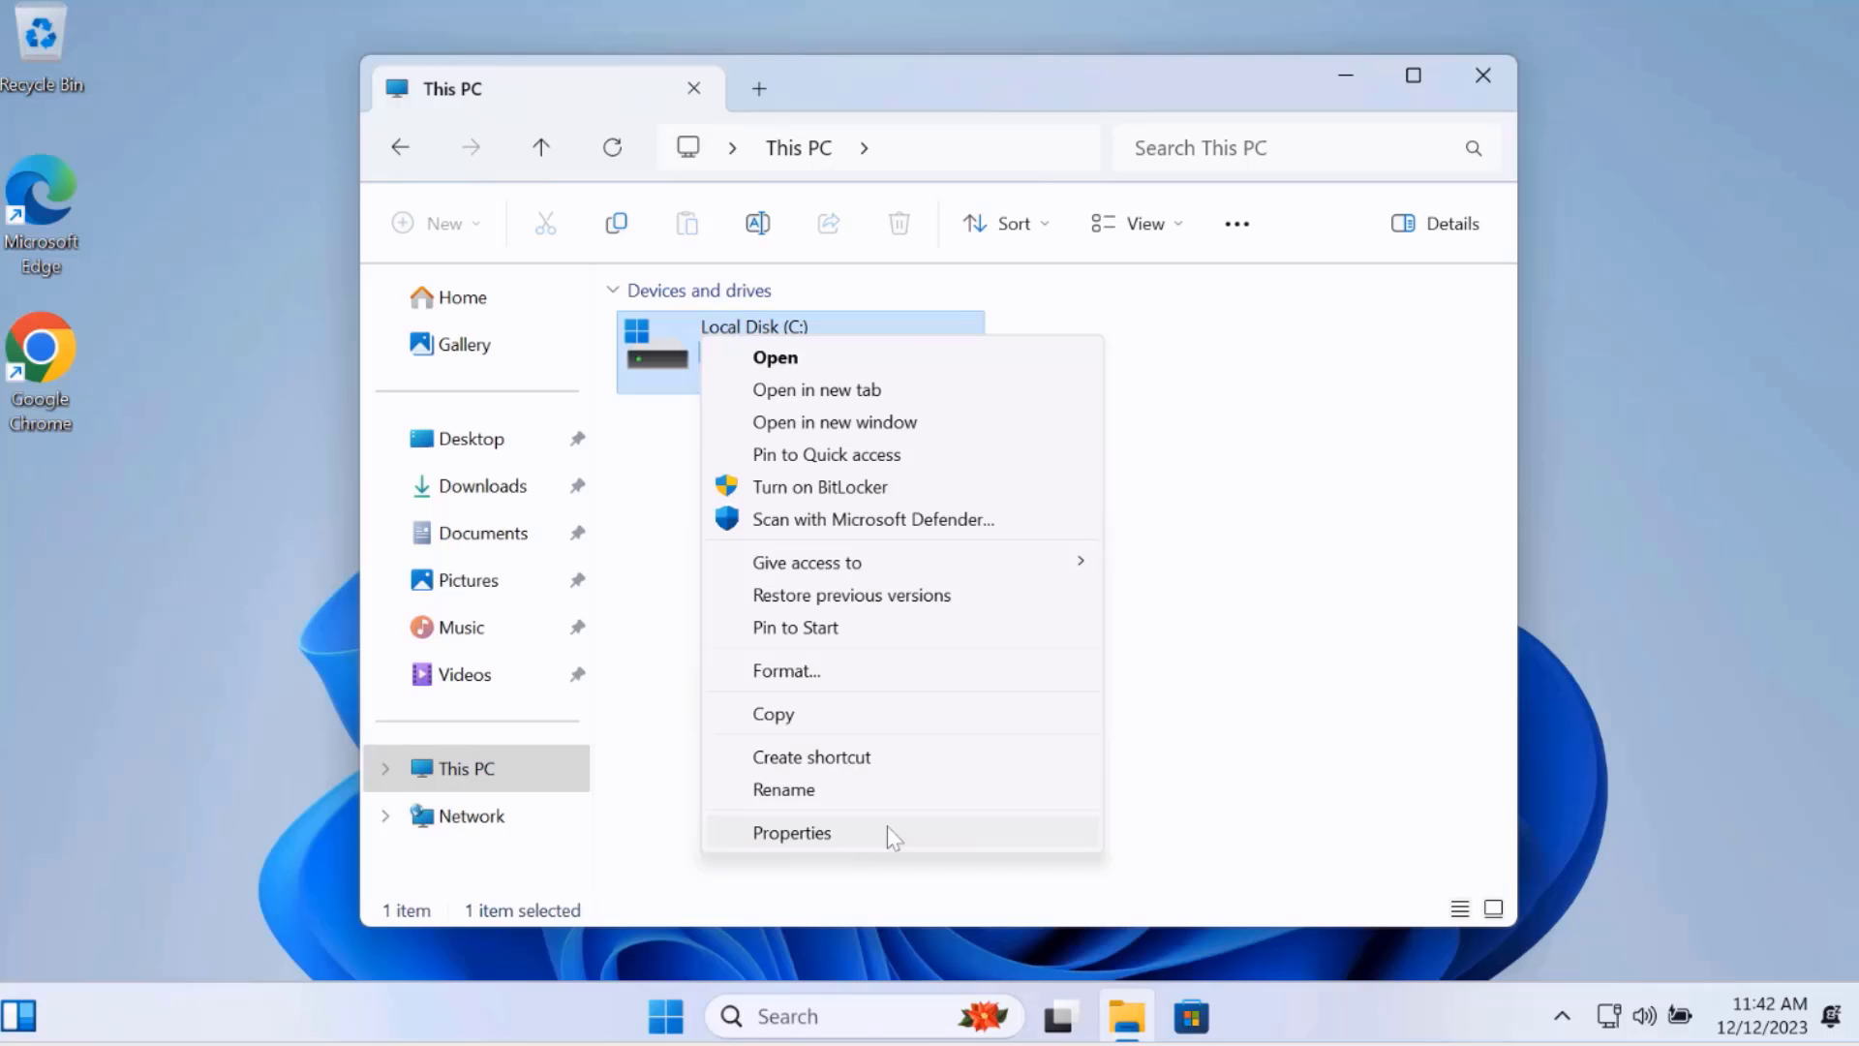
pyautogui.click(888, 830)
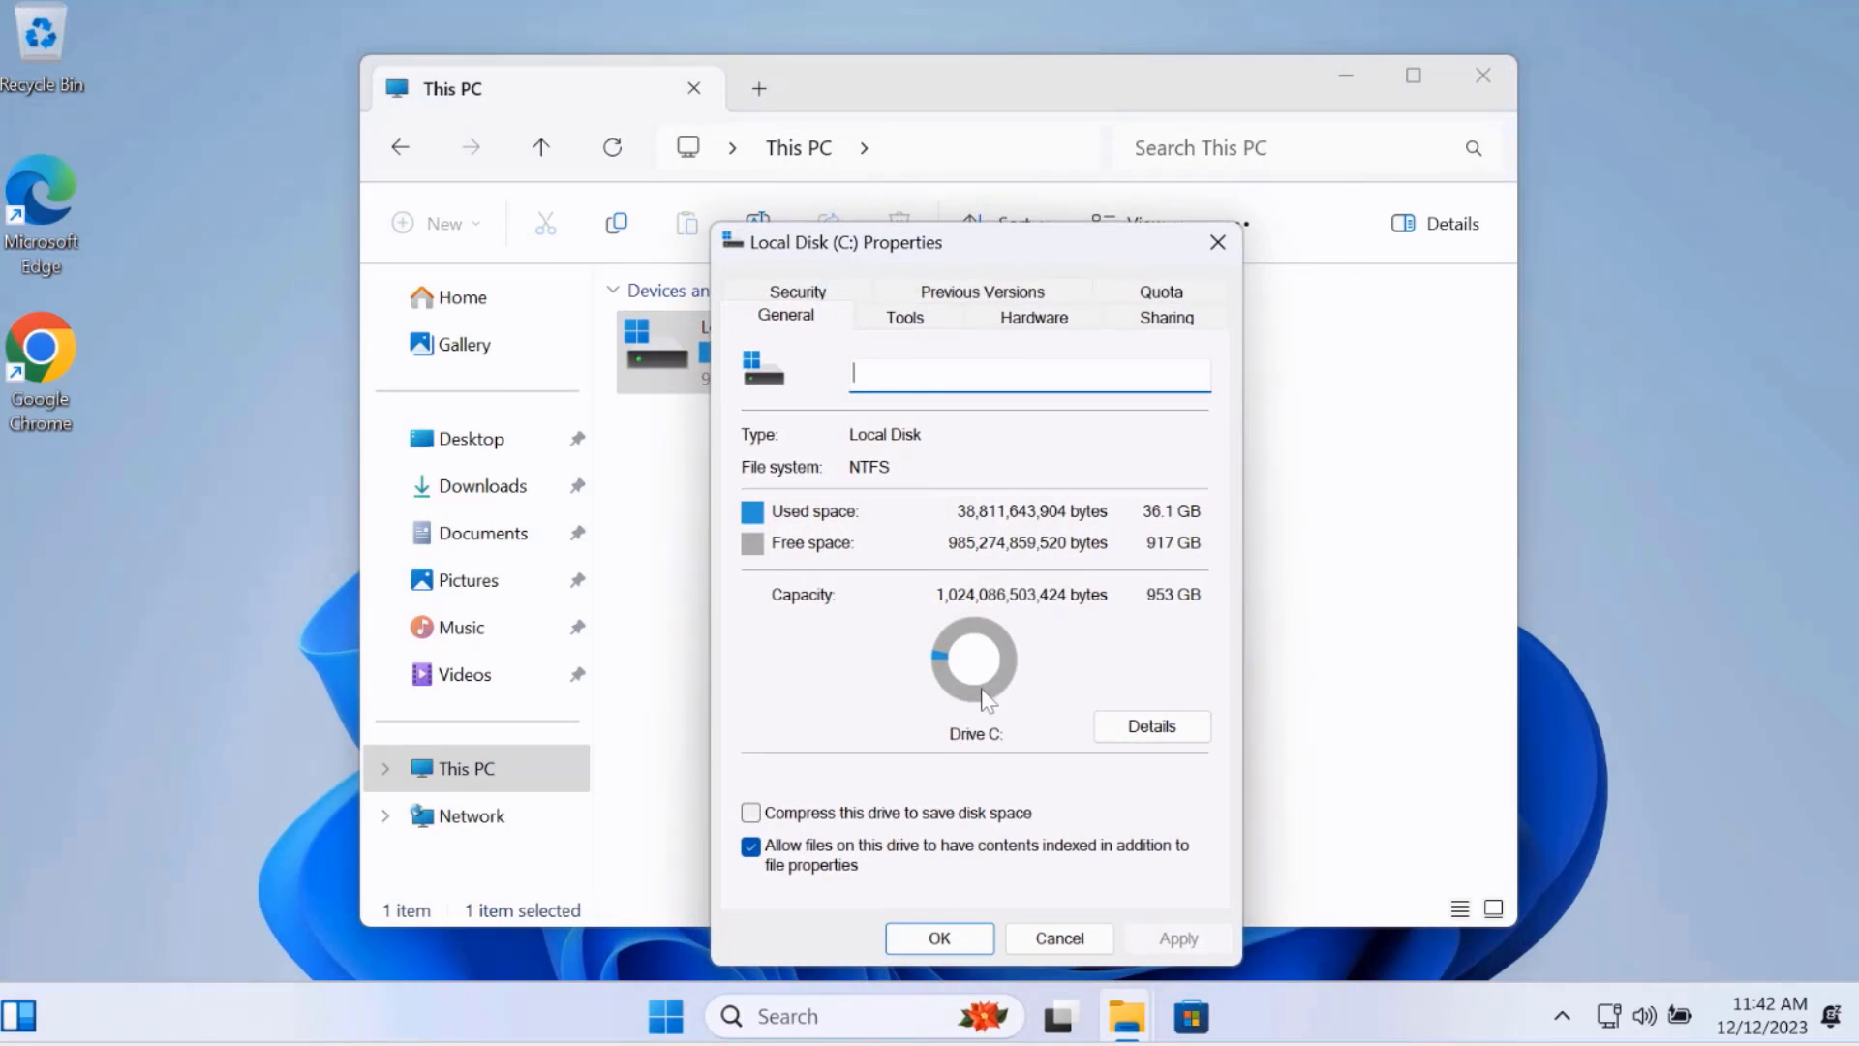